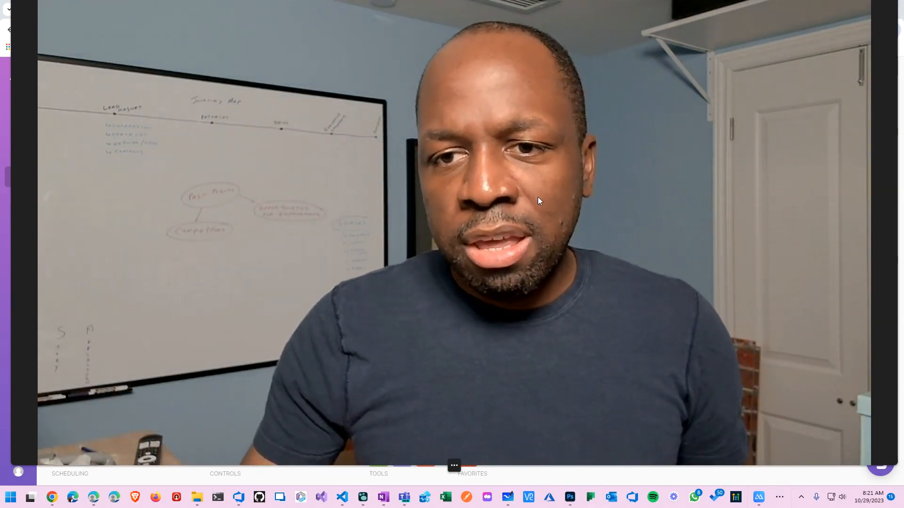
Leave the current Gmail scenario, discard its unsaved changes, and create a new scenario.
{"action": "double_click", "coordinate": [514, 196]}
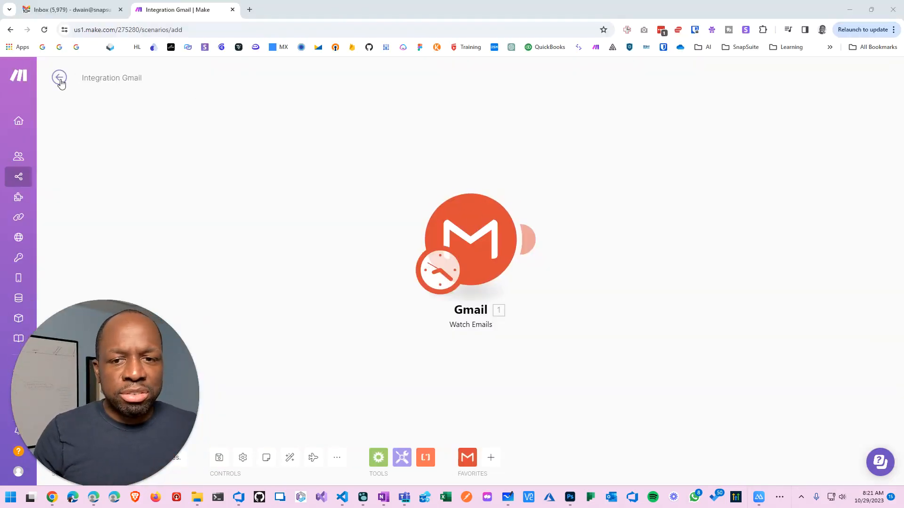
{"action": "left_click", "coordinate": [60, 79]}
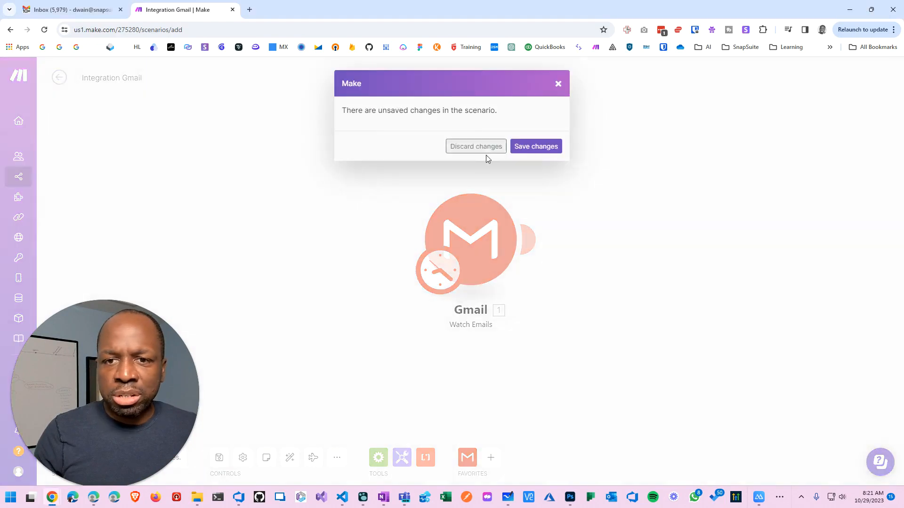
{"action": "left_click", "coordinate": [480, 147]}
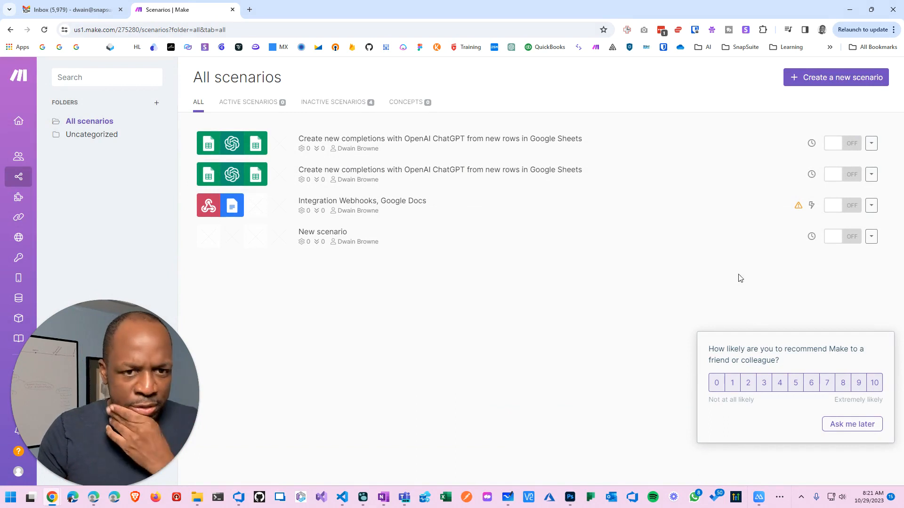
{"action": "left_click", "coordinate": [835, 81]}
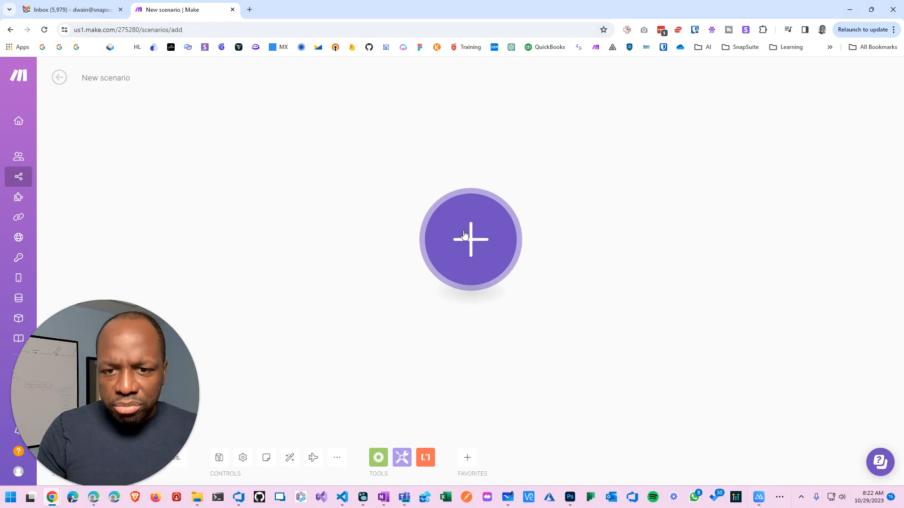
Add the Gmail Watch Emails trigger as the first module of the new scenario.
{"action": "left_click", "coordinate": [465, 236]}
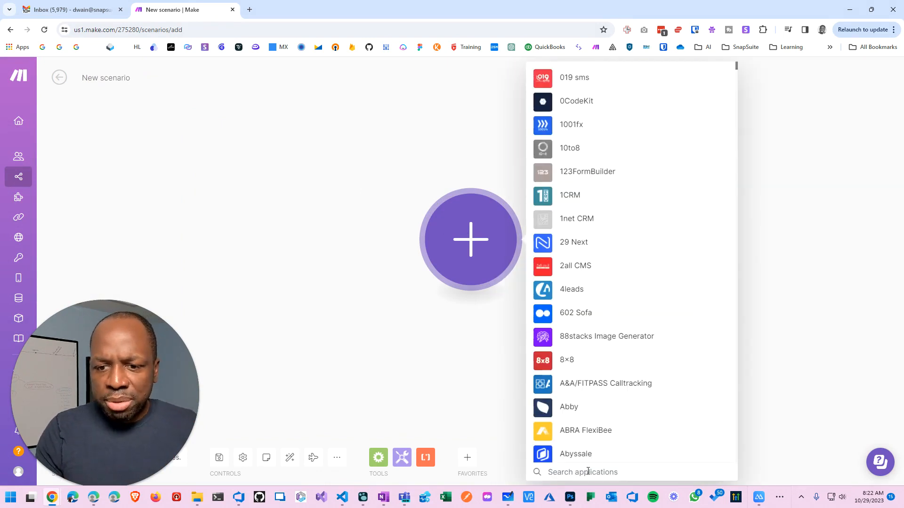
{"action": "type", "text": "gm"}
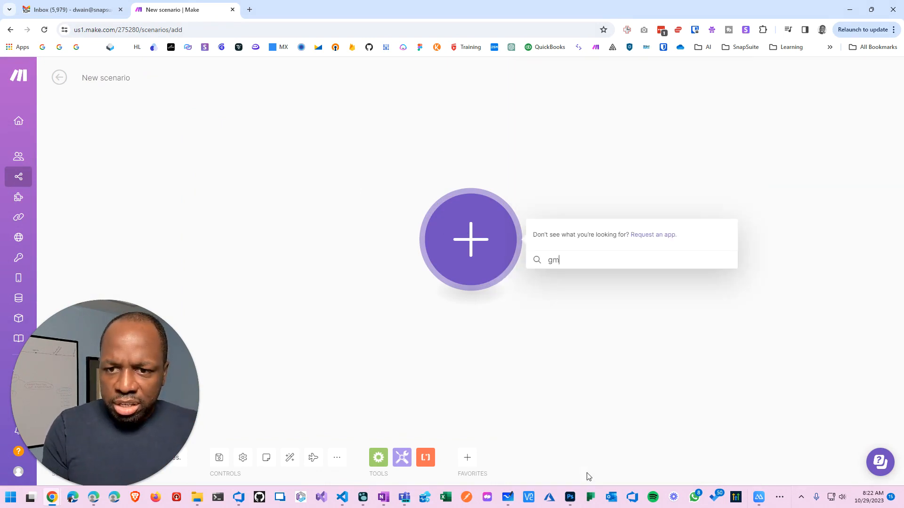
{"action": "type", "text": "ail"}
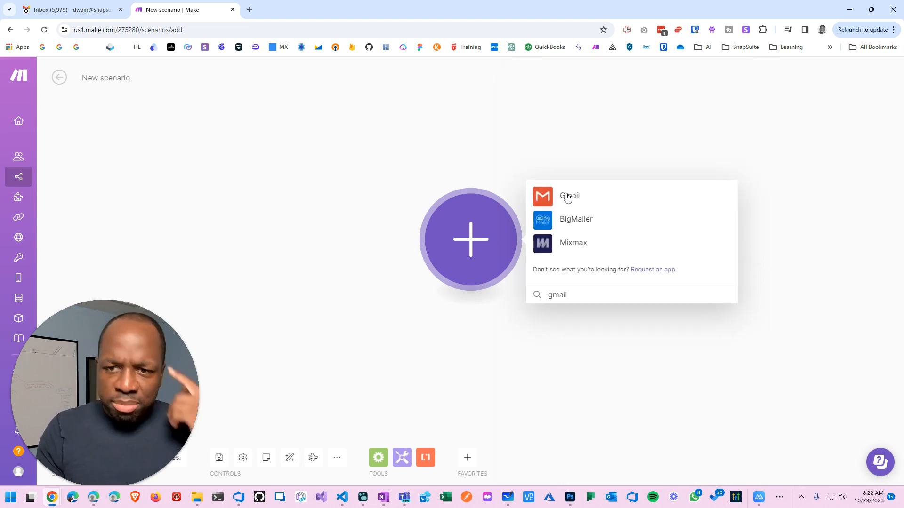
{"action": "left_click", "coordinate": [568, 199]}
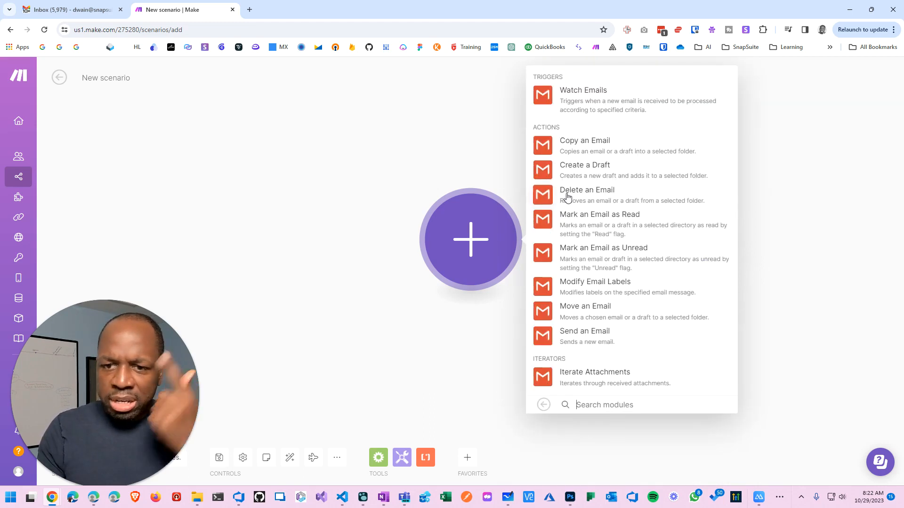
{"action": "left_click", "coordinate": [585, 93]}
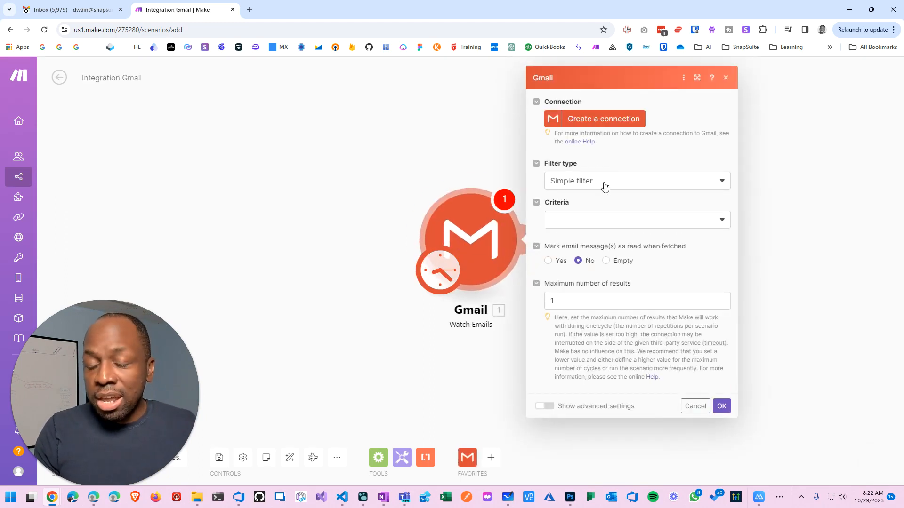
Choose All emails as the criteria and switch the trigger's filter type to Gmail filter.
{"action": "left_click", "coordinate": [604, 230]}
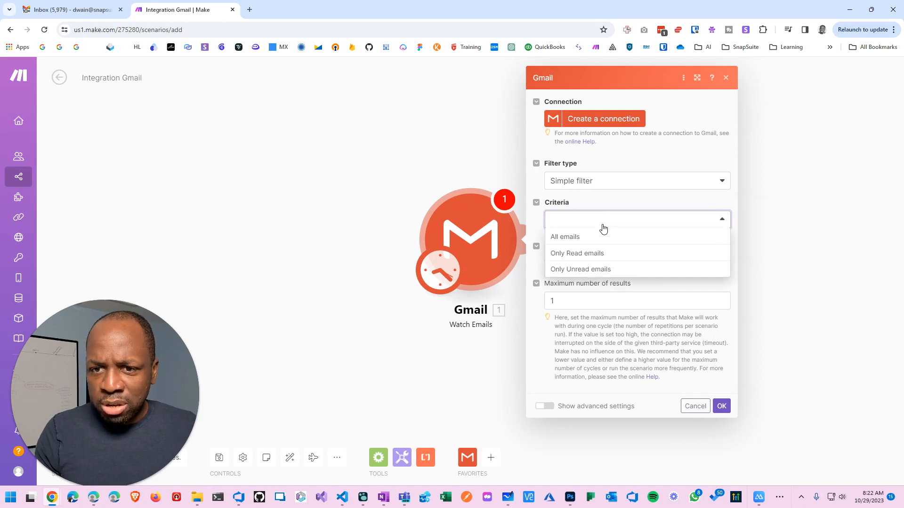
{"action": "left_click", "coordinate": [581, 238]}
{"action": "left_click", "coordinate": [634, 184]}
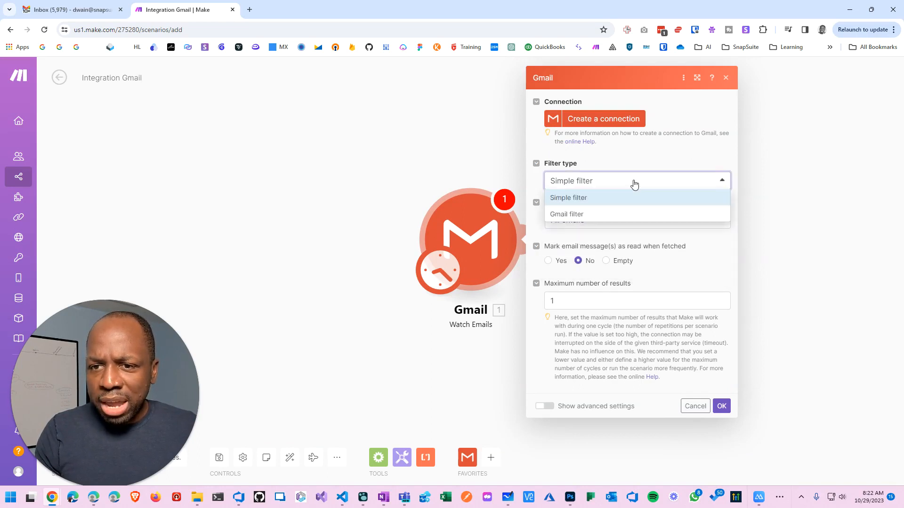
{"action": "left_click", "coordinate": [596, 214]}
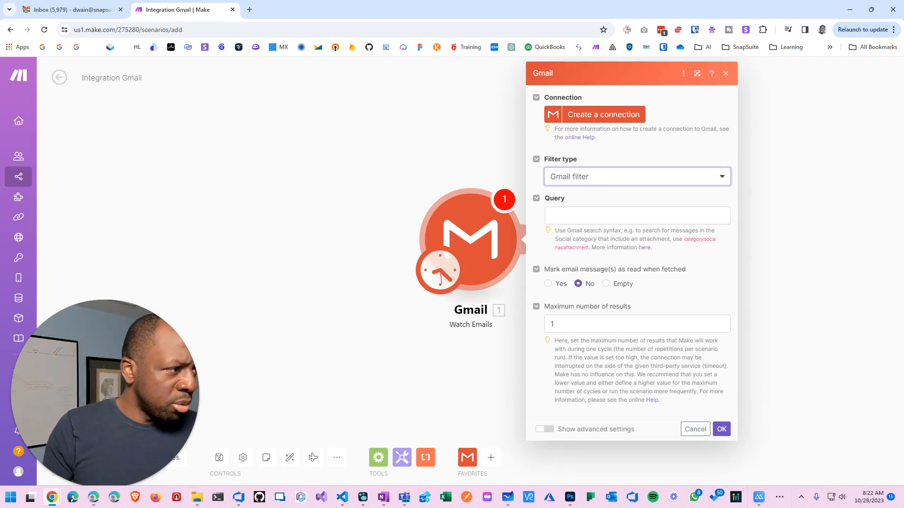
Switch to the Gmail inbox window and copy the subject "My Recorded Notes" from the open email.
{"action": "left_click", "coordinate": [410, 113]}
{"action": "left_click_drag", "start_coordinate": [0, 101], "coordinate": [319, 101]}
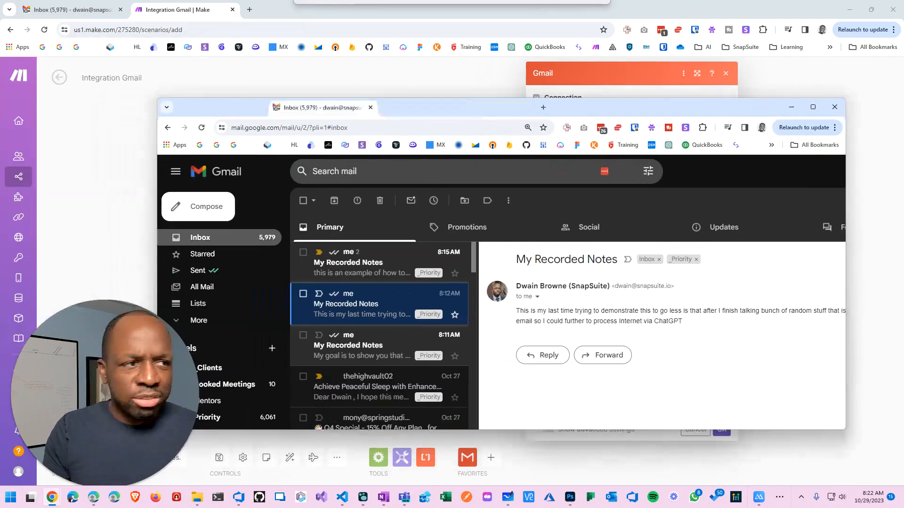
{"action": "double_click", "coordinate": [363, 115]}
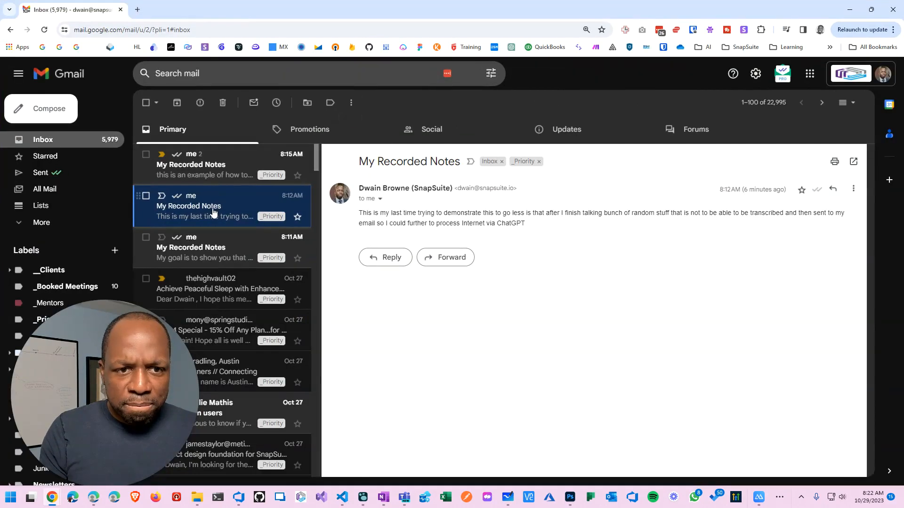
{"action": "left_click_drag", "start_coordinate": [459, 162], "coordinate": [361, 161]}
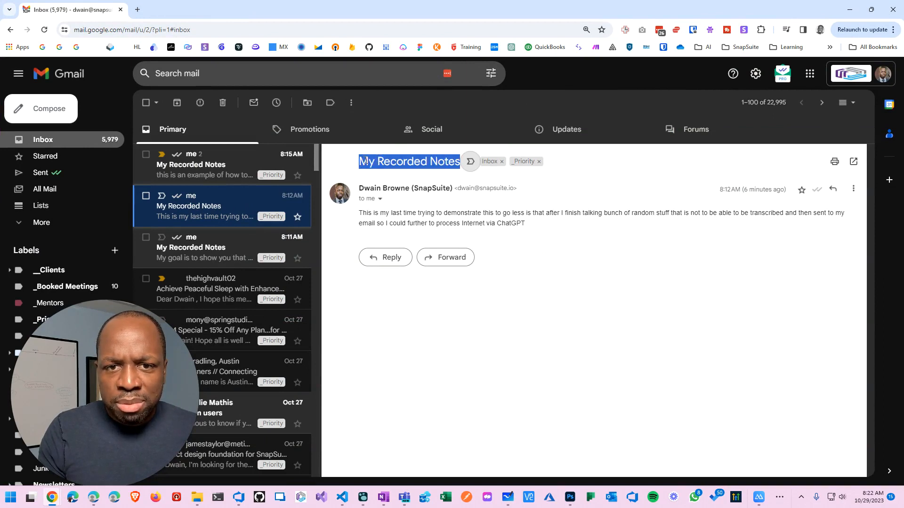
{"action": "right_click", "coordinate": [366, 161]}
{"action": "left_click", "coordinate": [382, 173]}
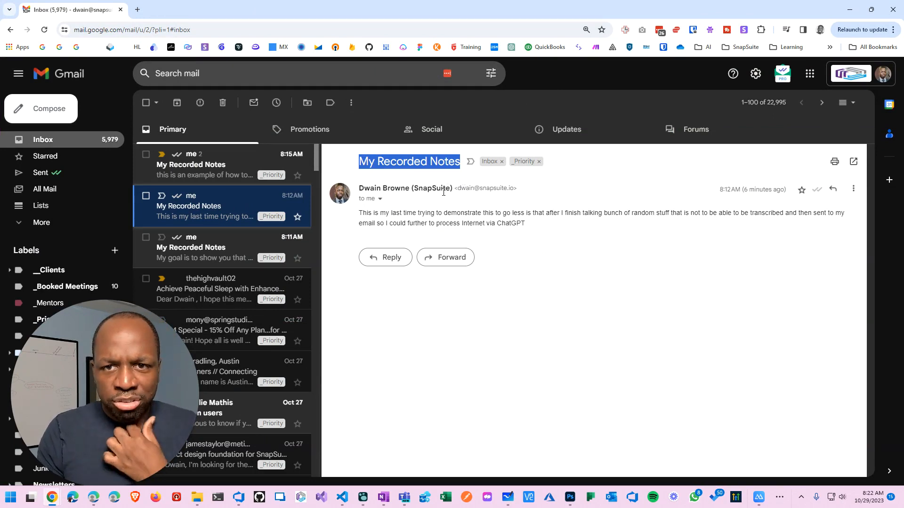
Run an advanced mail search for messages with the subject "My Recorded Notes".
{"action": "left_click", "coordinate": [491, 74]}
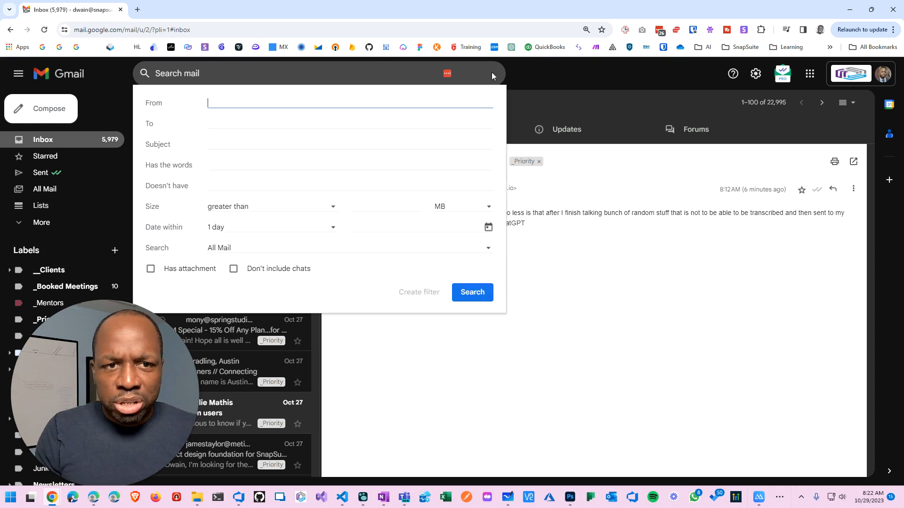
{"action": "left_click", "coordinate": [224, 146]}
{"action": "type", "text": "My Recorded Notes"}
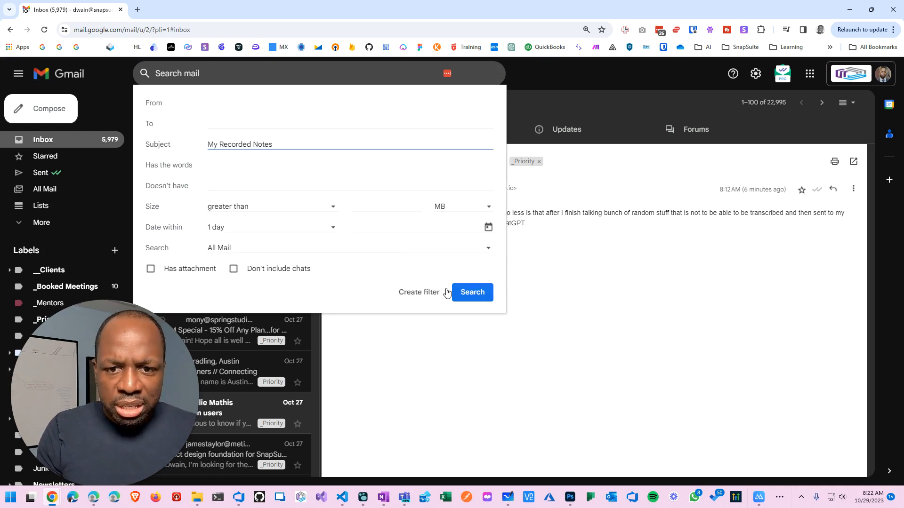
{"action": "left_click", "coordinate": [471, 292]}
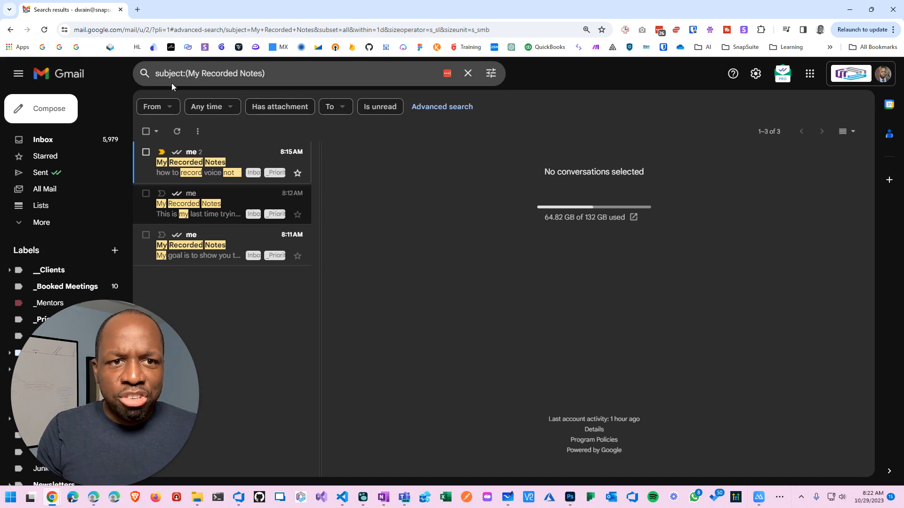
Copy the search string "subject:(My Recorded Notes)" from Gmail and paste it as the Watch Emails query in Make.
{"action": "left_click_drag", "start_coordinate": [275, 73], "coordinate": [146, 74]}
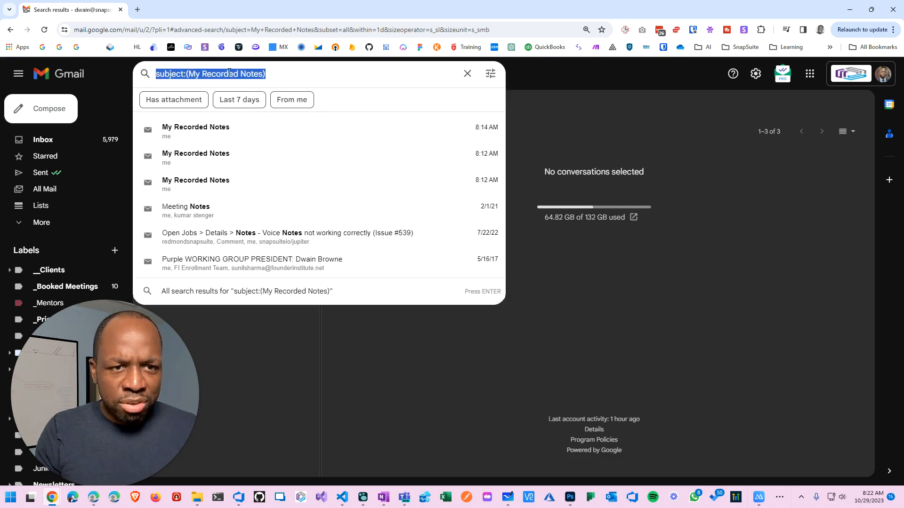
{"action": "left_click", "coordinate": [850, 9]}
{"action": "left_click", "coordinate": [565, 215]}
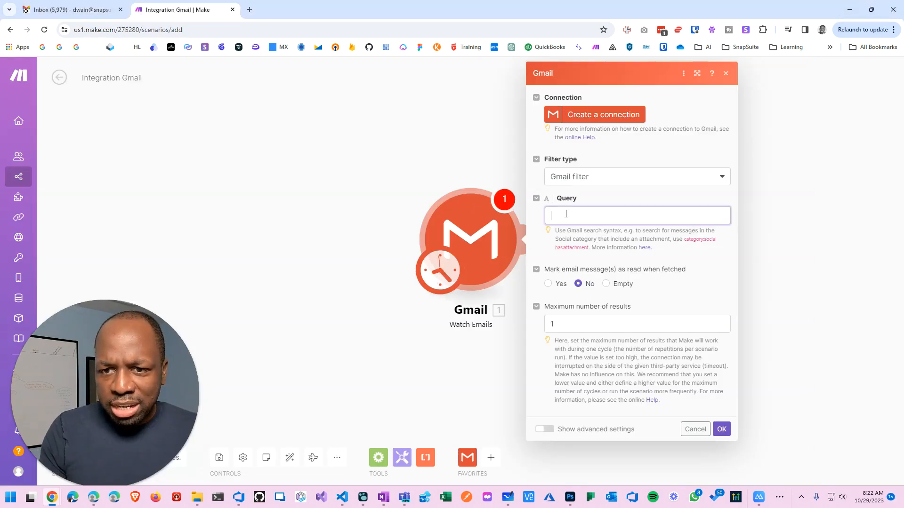
{"action": "key", "text": "ctrl+v"}
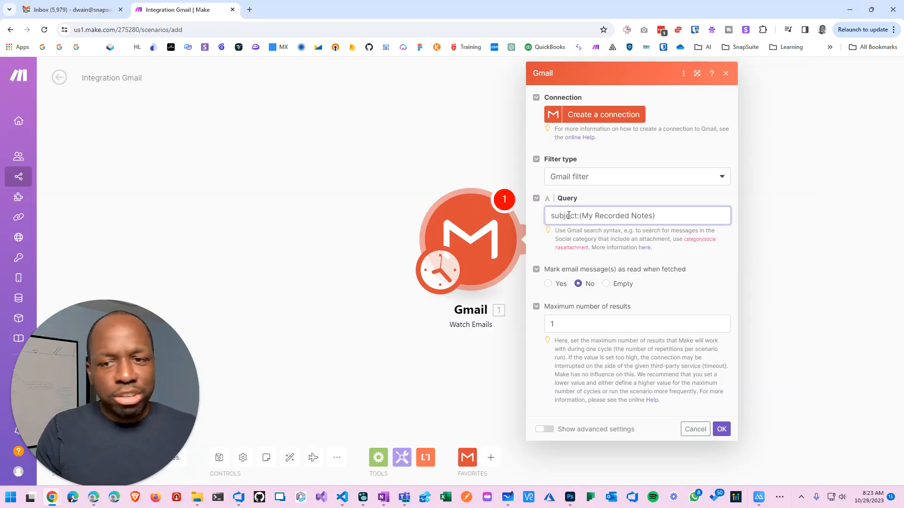
Create a Gmail connection named "SnapSuite Email", sign in with Google, and allow Make to access the account.
{"action": "left_click", "coordinate": [607, 118]}
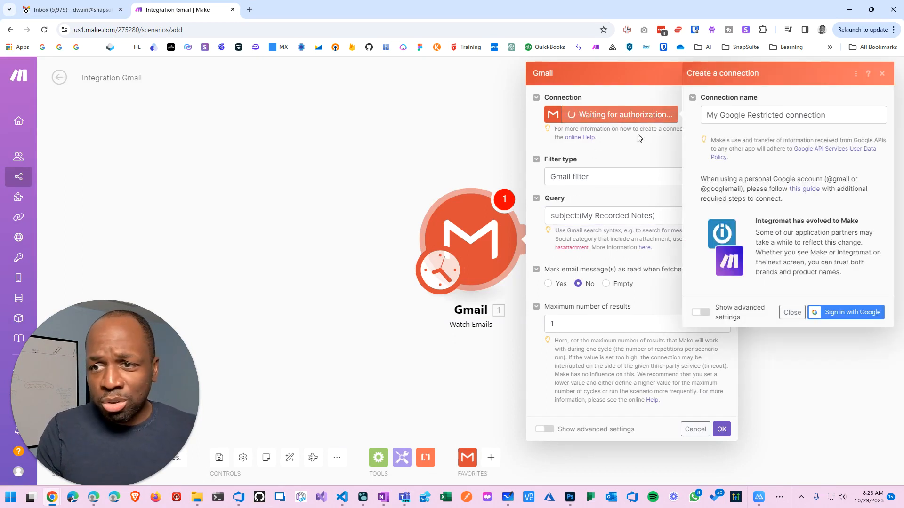
{"action": "type", "text": "SnapSuite Email"}
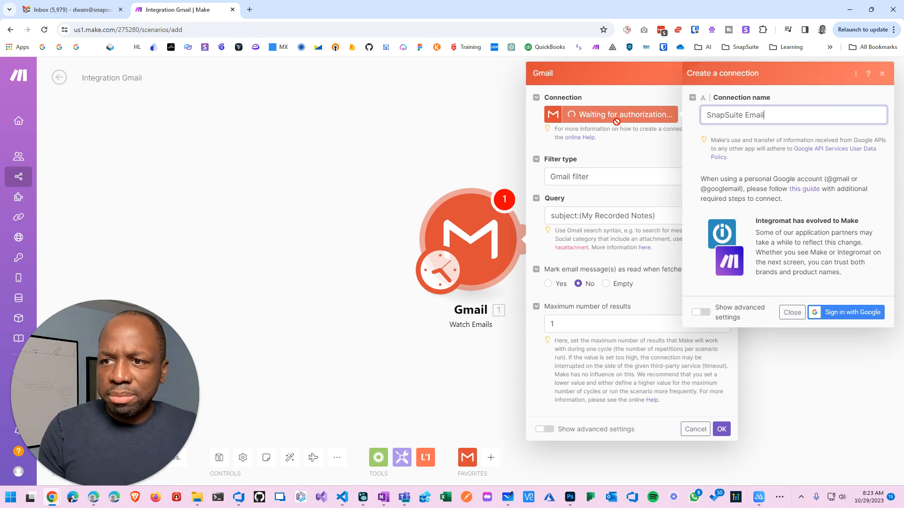
{"action": "left_click", "coordinate": [841, 313]}
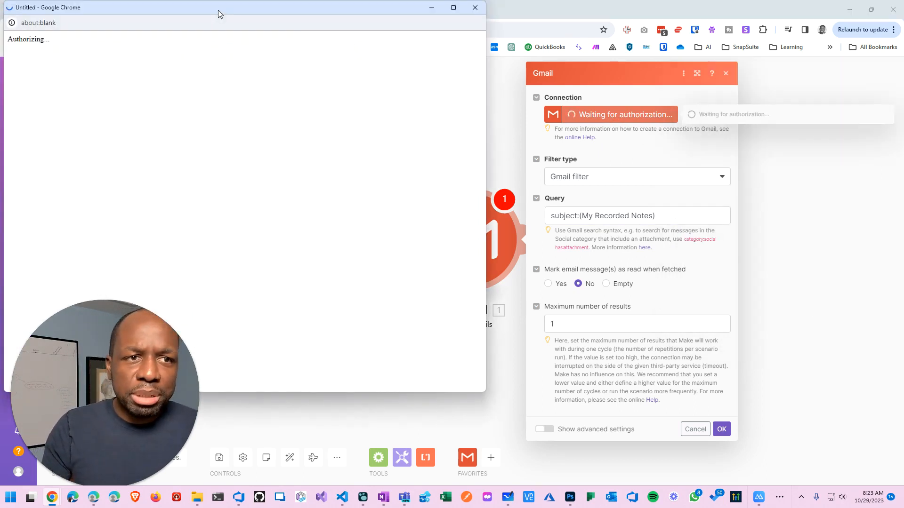
{"action": "left_click_drag", "start_coordinate": [219, 10], "coordinate": [903, 141]}
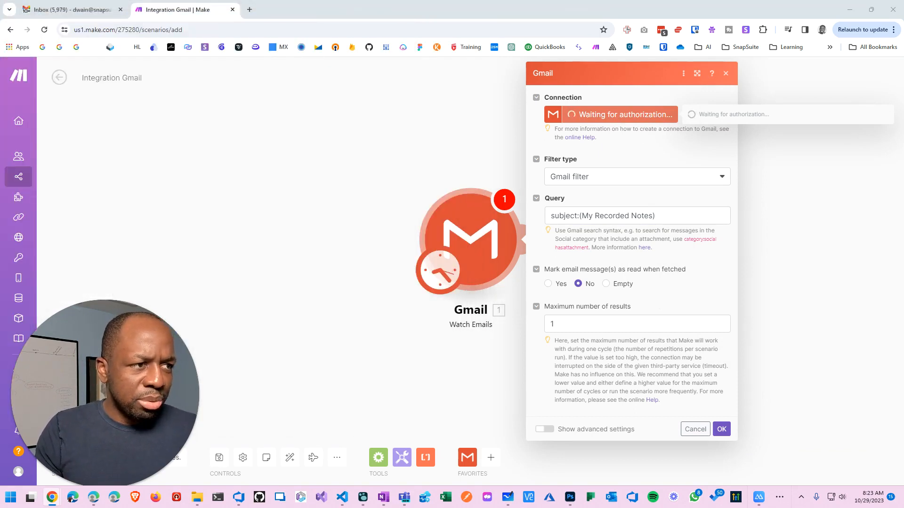
{"action": "left_click_drag", "start_coordinate": [0, 33], "coordinate": [543, 34]}
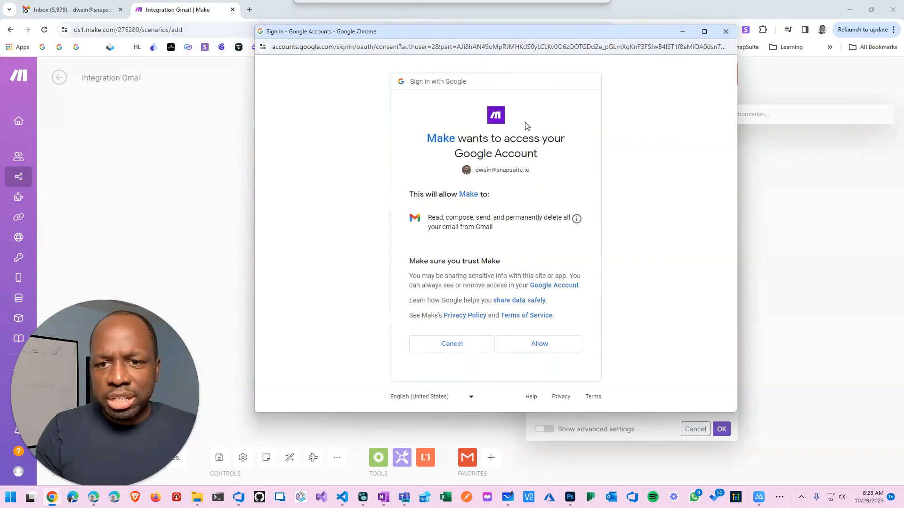
{"action": "left_click", "coordinate": [544, 346]}
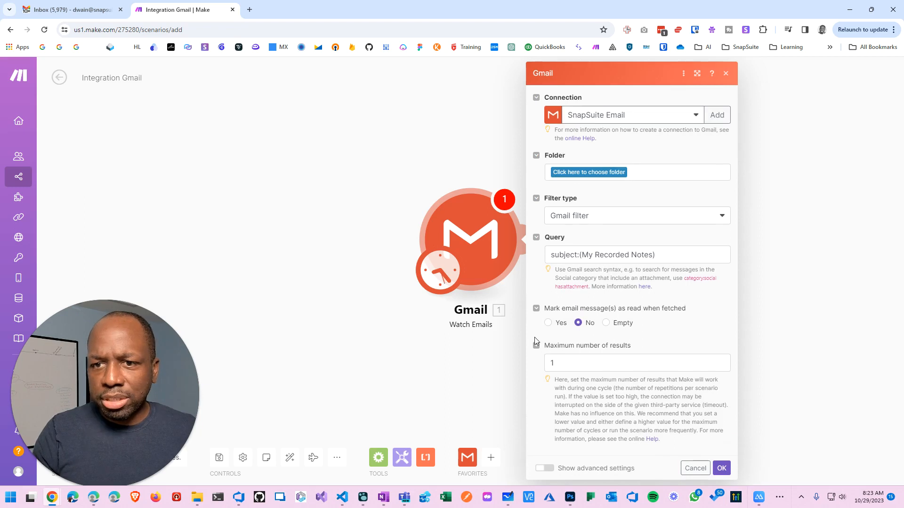
Set the watched folder to Inbox and have fetched email messages marked as read.
{"action": "left_click", "coordinate": [586, 178]}
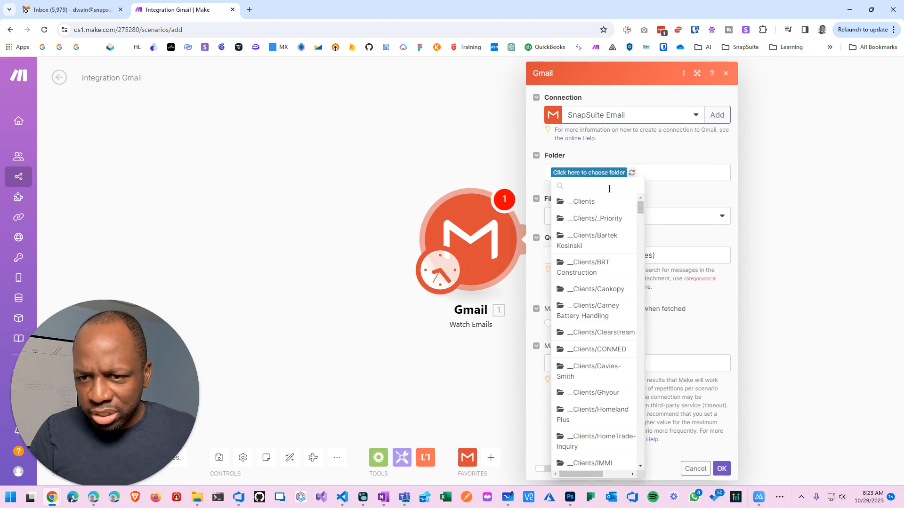
{"action": "left_click_drag", "start_coordinate": [640, 204], "coordinate": [636, 227]}
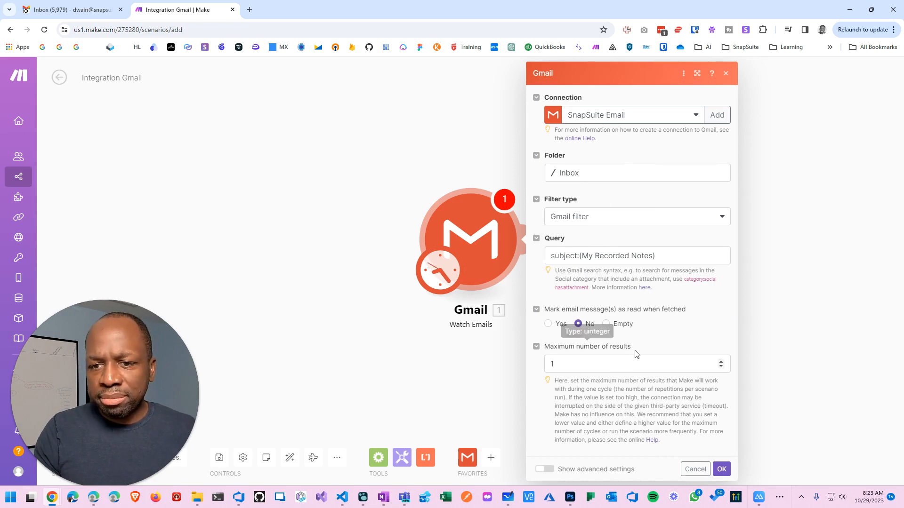
{"action": "left_click", "coordinate": [549, 324]}
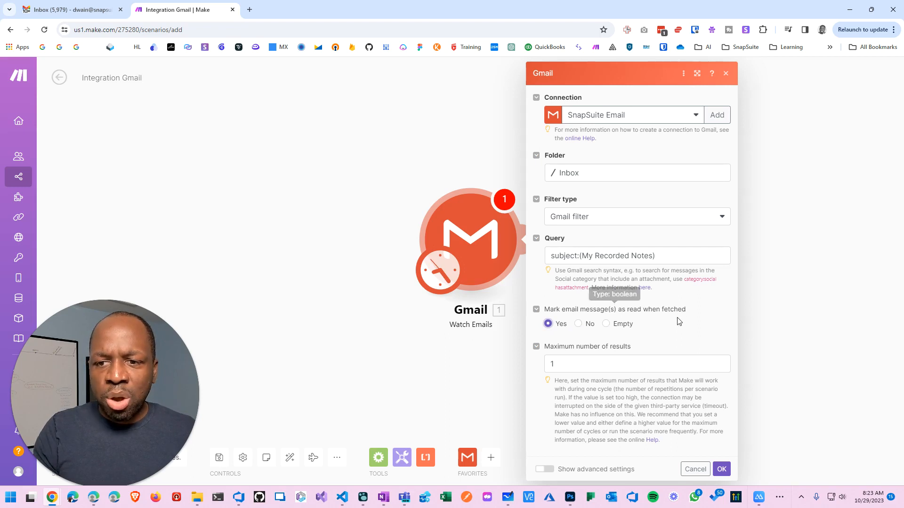
Accept the Gmail trigger settings and have it process emails from now on.
{"action": "left_click", "coordinate": [723, 471]}
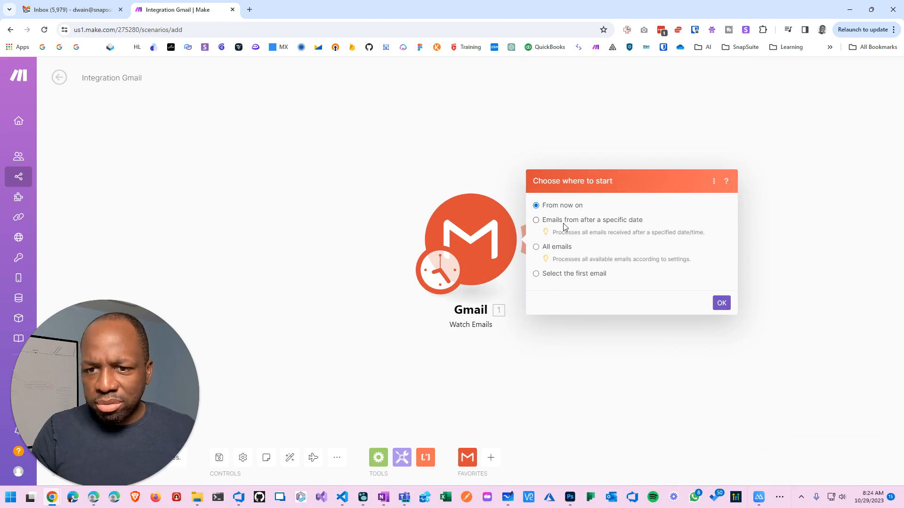
{"action": "left_click", "coordinate": [721, 303]}
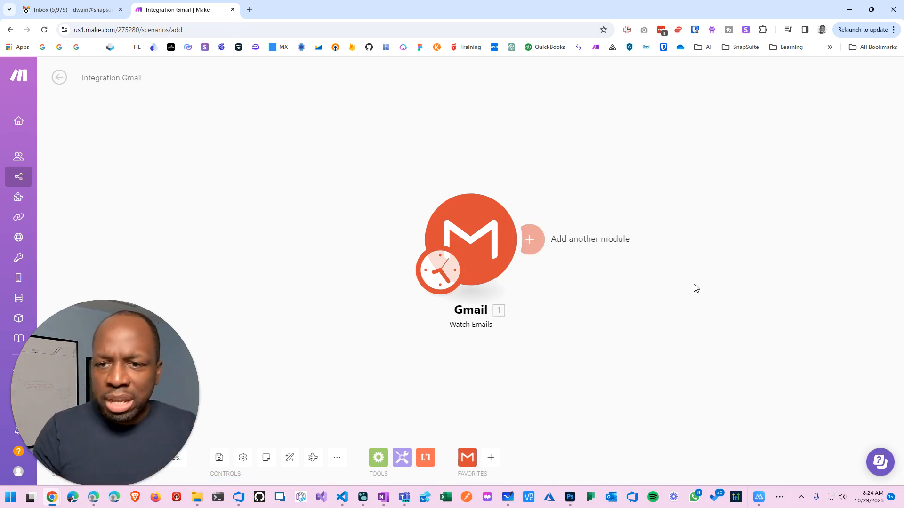
Add an OpenAI (ChatGPT, Whisper, DALL-E) "Create a Completion" module after the Gmail trigger, searching the applications for "chatg".
{"action": "left_click", "coordinate": [531, 240]}
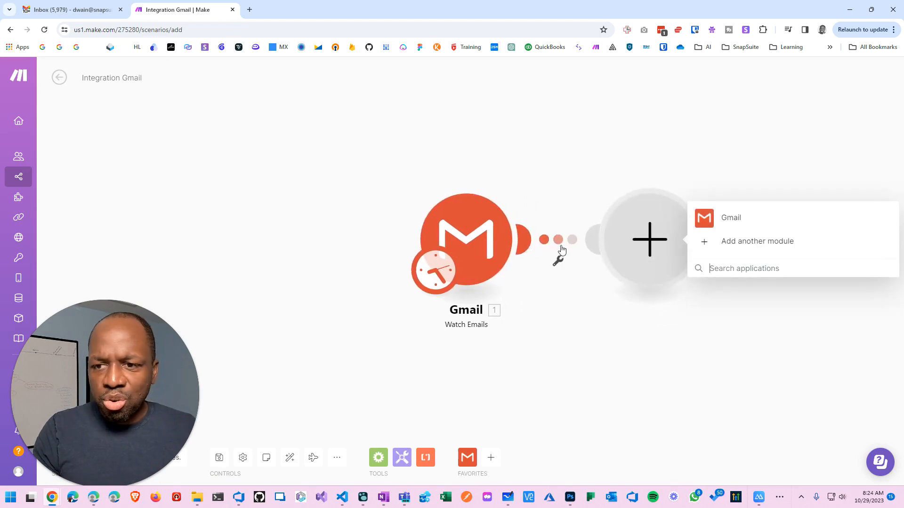
{"action": "left_click", "coordinate": [728, 243]}
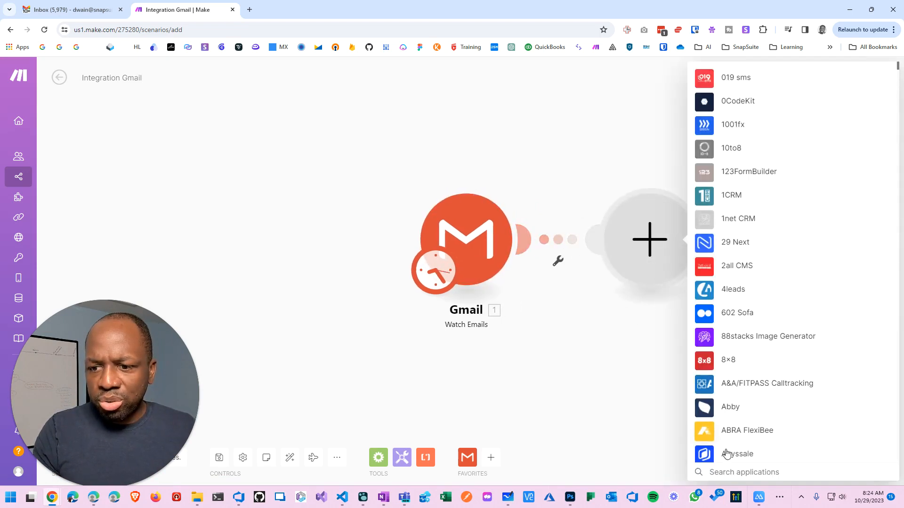
{"action": "left_click", "coordinate": [733, 474]}
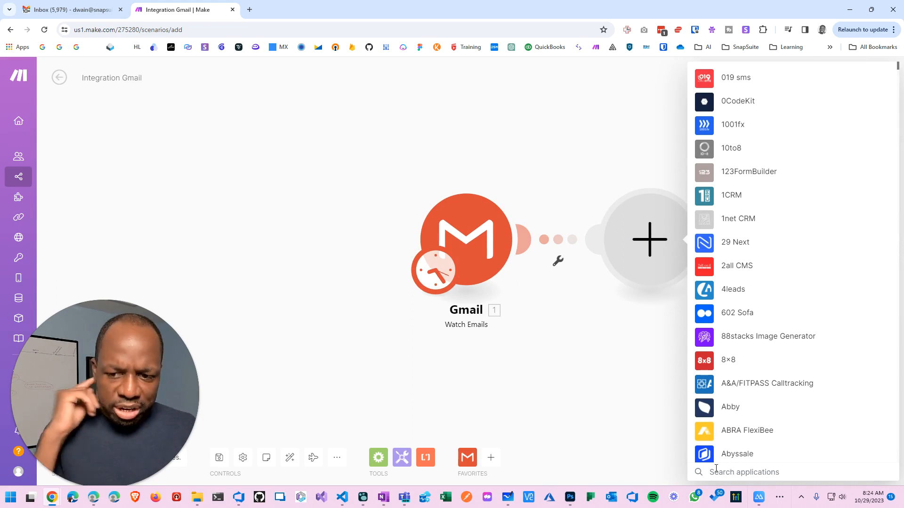
{"action": "type", "text": "g"}
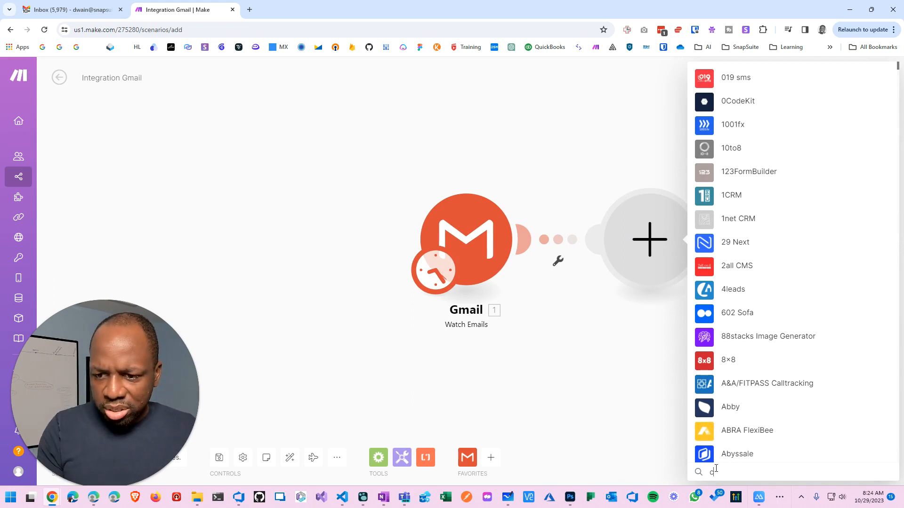
{"action": "type", "text": "h"}
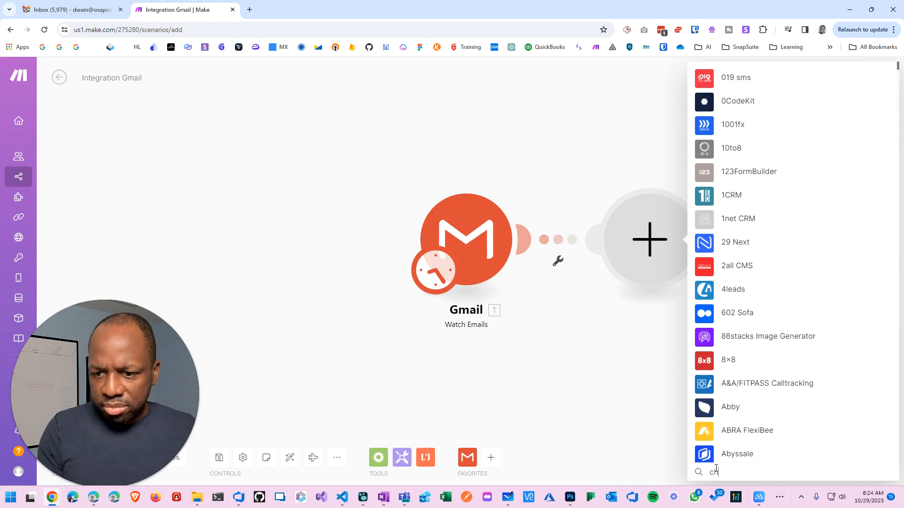
{"action": "type", "text": "atg"}
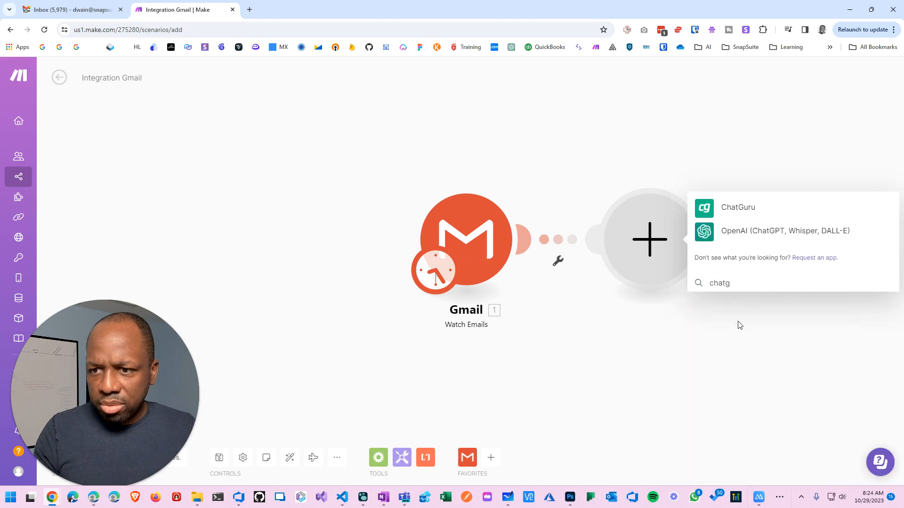
{"action": "left_click", "coordinate": [737, 236]}
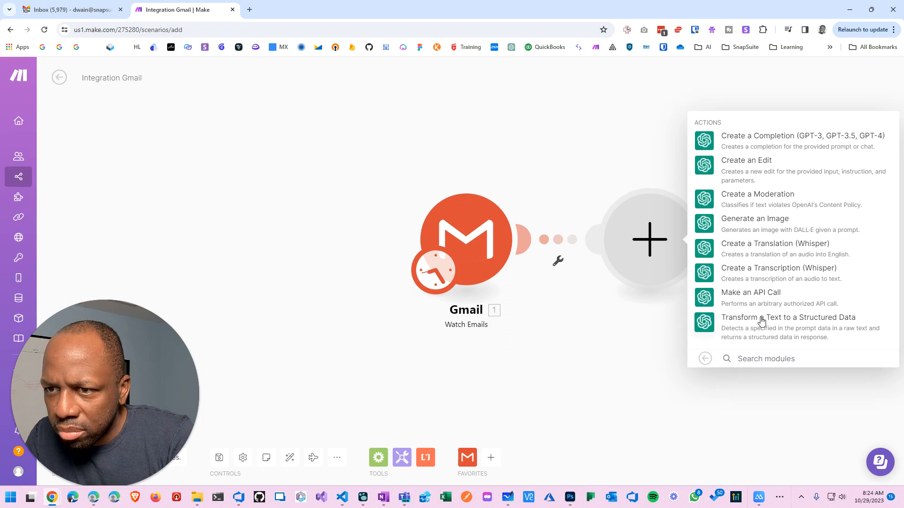
{"action": "left_click", "coordinate": [794, 147]}
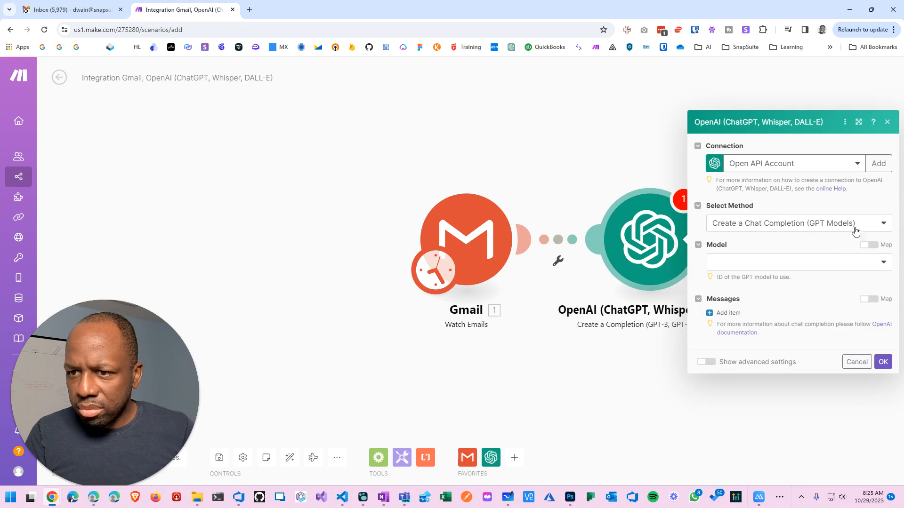
Keep the Create a Chat Completion method and set the OpenAI module's model to gpt-3.5-turbo.
{"action": "left_click", "coordinate": [884, 224]}
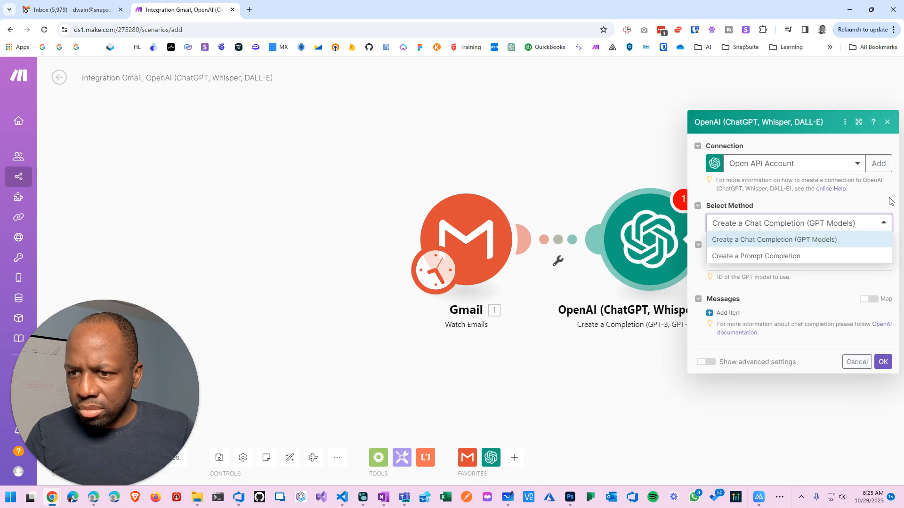
{"action": "left_click", "coordinate": [891, 202]}
{"action": "left_click", "coordinate": [791, 264]}
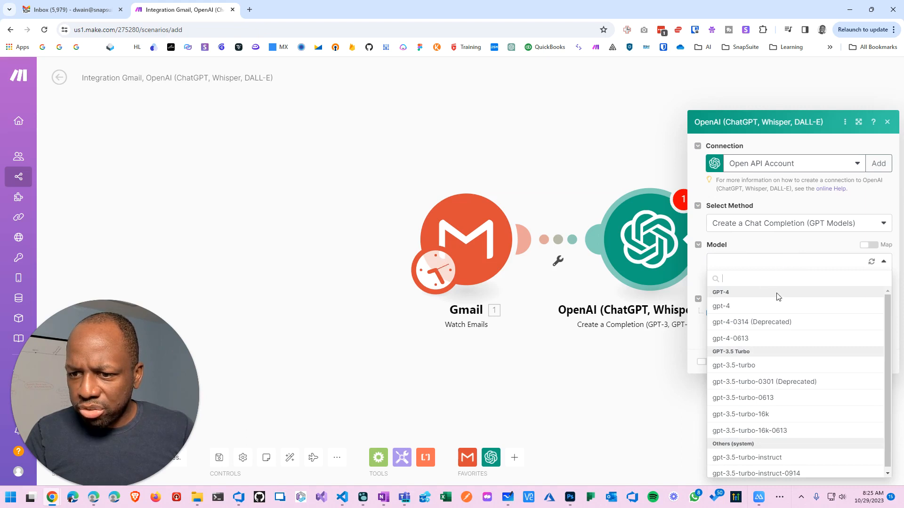
{"action": "left_click", "coordinate": [755, 367]}
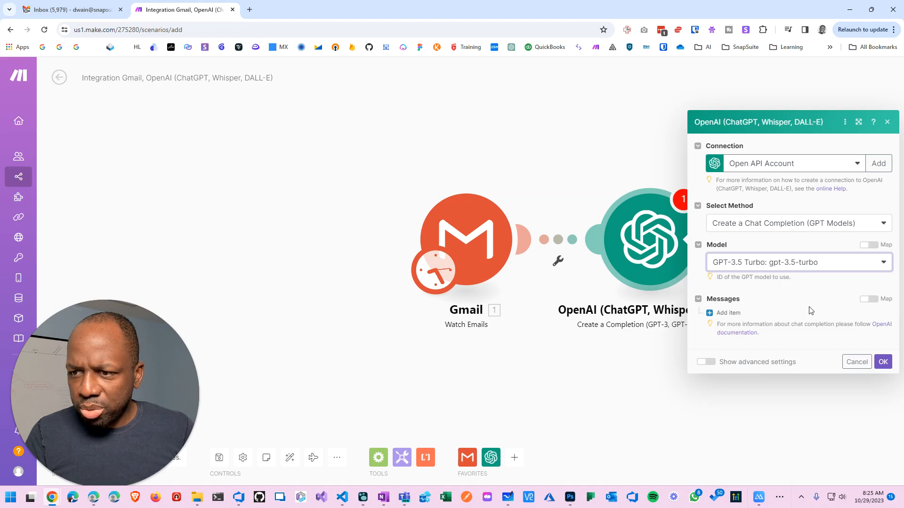
{"action": "left_click", "coordinate": [834, 260]}
{"action": "left_click", "coordinate": [836, 258]}
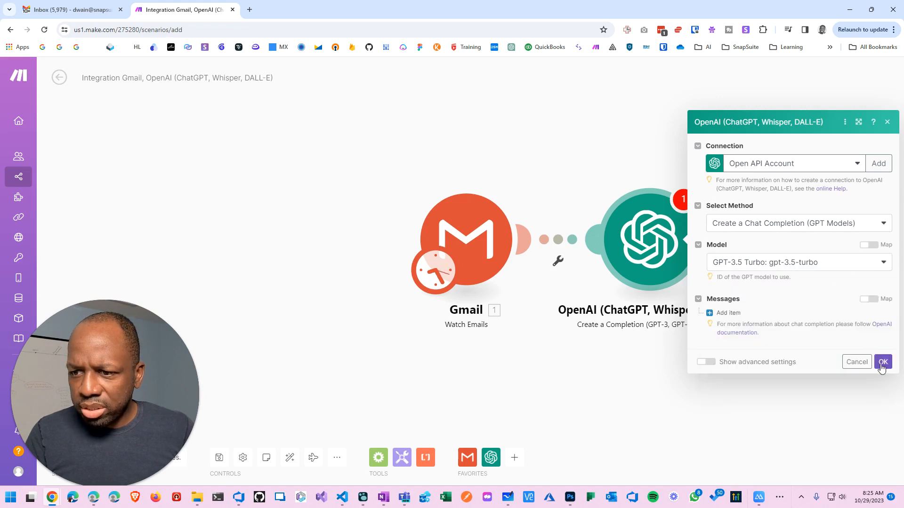
{"action": "left_click", "coordinate": [883, 363]}
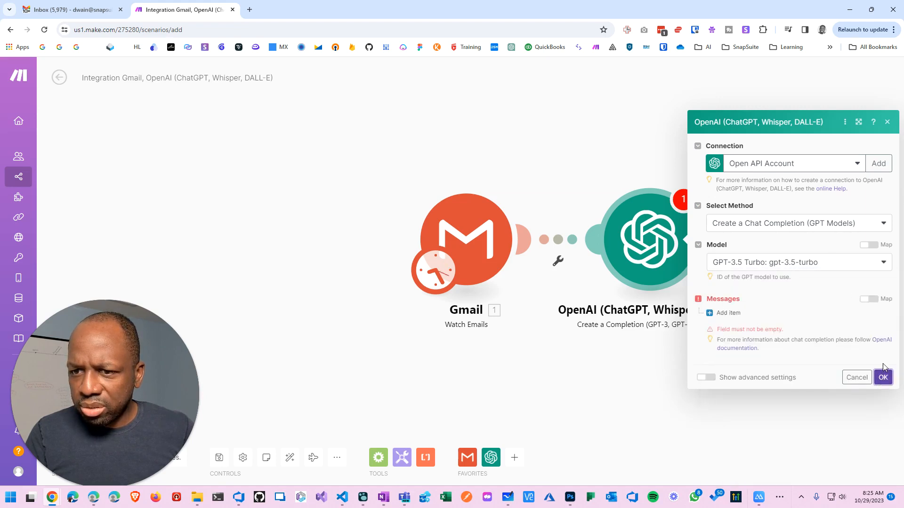
Add a first message item to the OpenAI module and give it the System role.
{"action": "left_click", "coordinate": [727, 313]}
{"action": "left_click", "coordinate": [763, 300]}
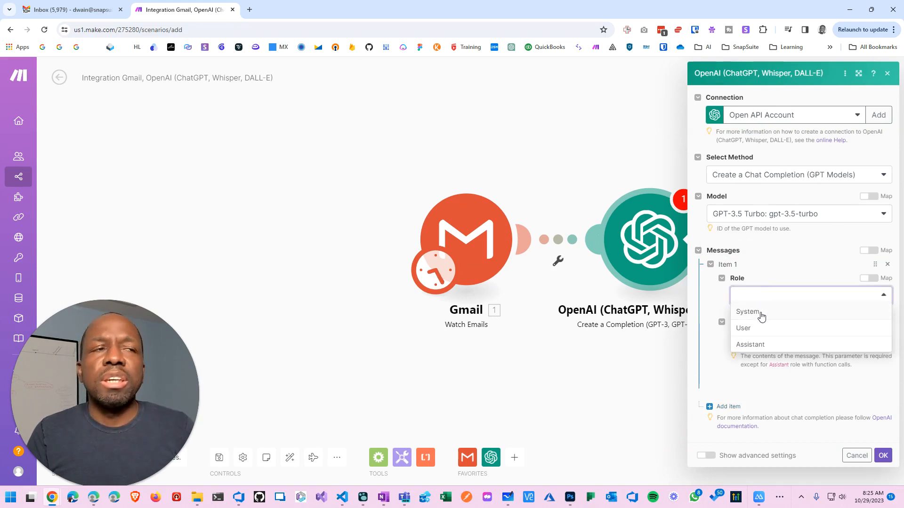
{"action": "left_click", "coordinate": [762, 313]}
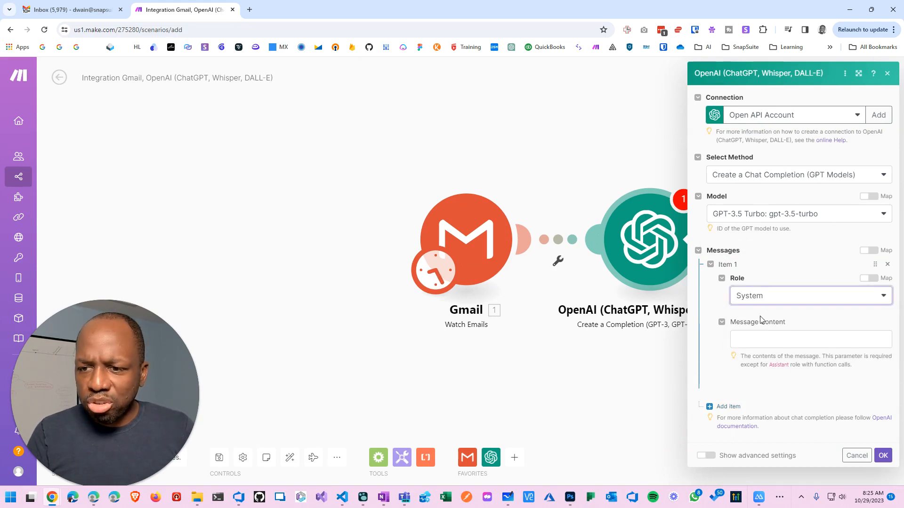
Copy the "You are a professional note taker" instructions from the Voice Notes Transcription chat at chat.openai.com and paste them as the System message content in Make.
{"action": "left_click", "coordinate": [758, 341]}
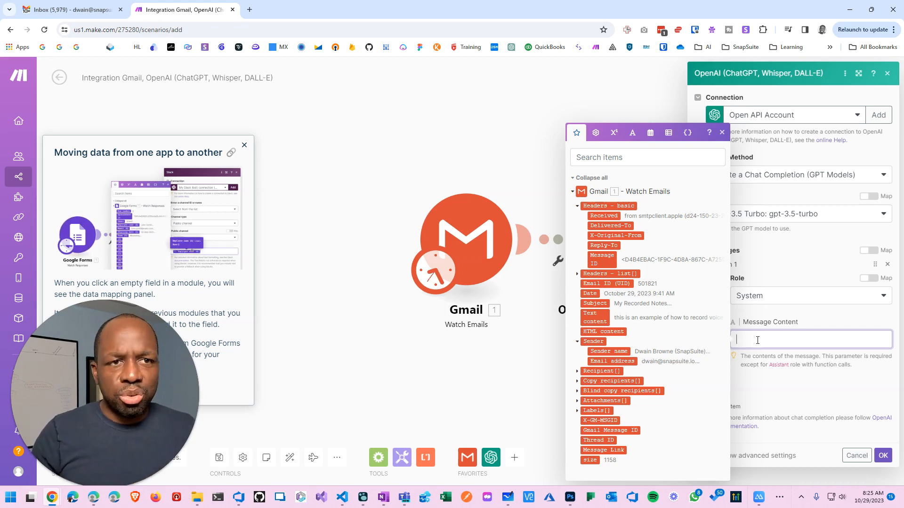
{"action": "left_click", "coordinate": [249, 10]}
{"action": "type", "text": "chat.openai.com"}
{"action": "key", "text": "Return"}
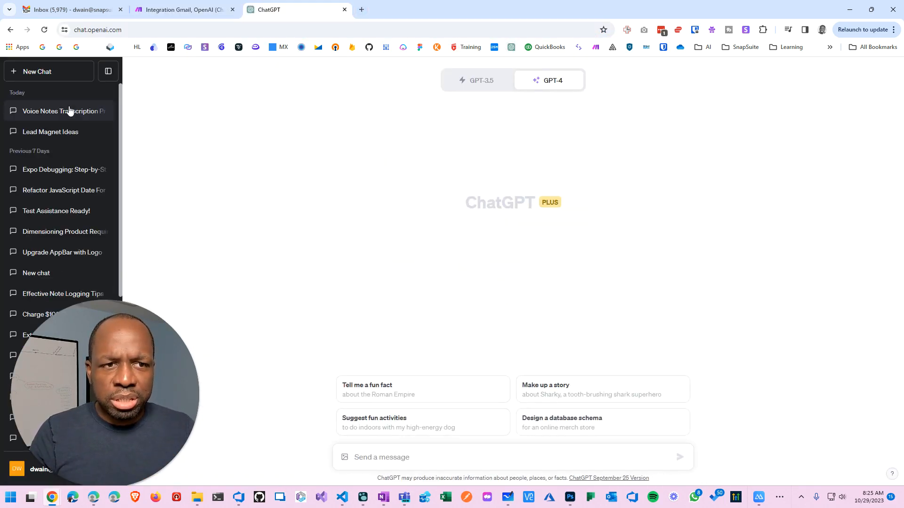
{"action": "left_click", "coordinate": [60, 116]}
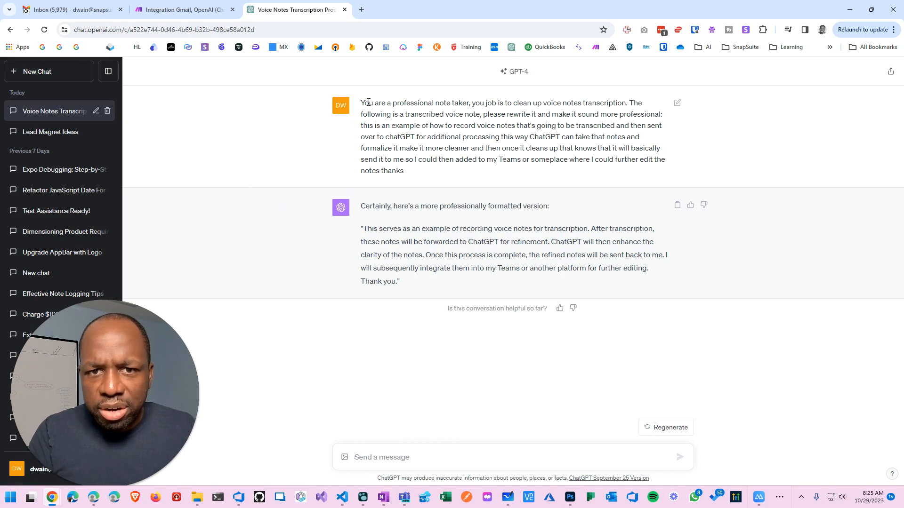
{"action": "left_click_drag", "start_coordinate": [362, 99], "coordinate": [643, 115]}
{"action": "key", "text": "ctrl+c"}
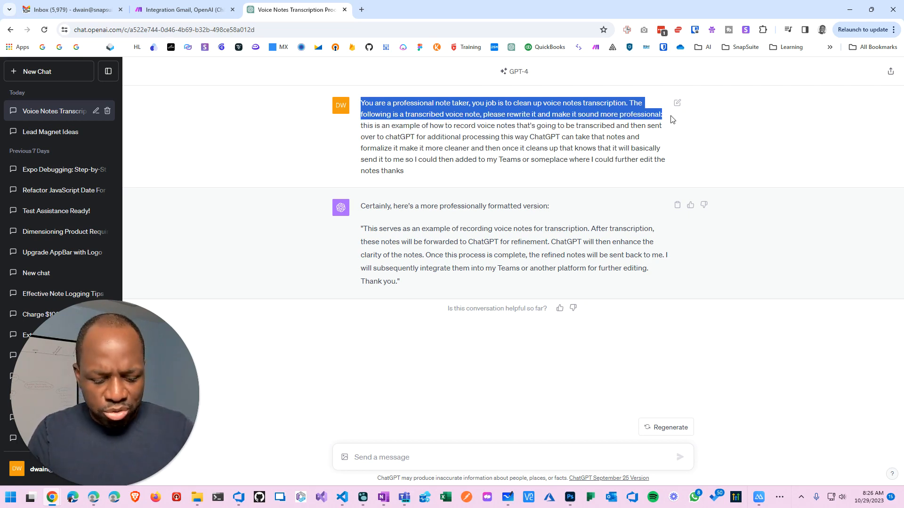
{"action": "left_click", "coordinate": [183, 9]}
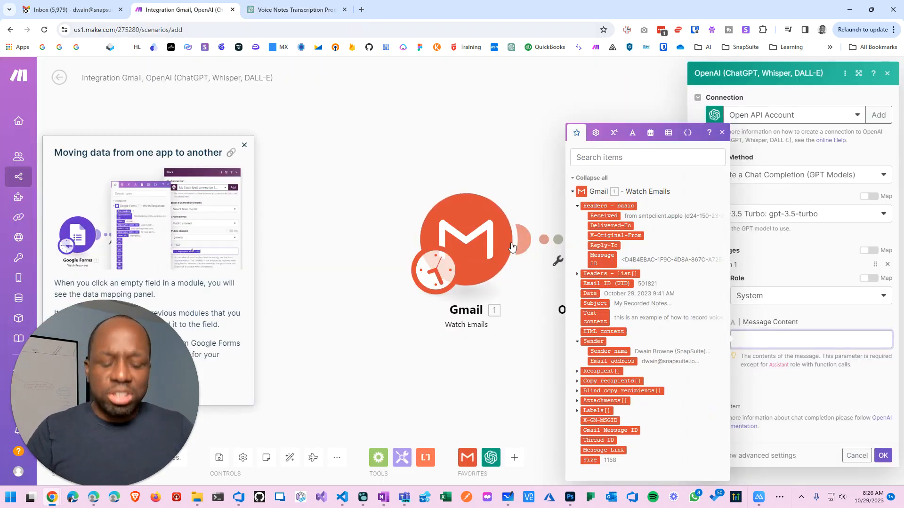
{"action": "key", "text": "ctrl+v"}
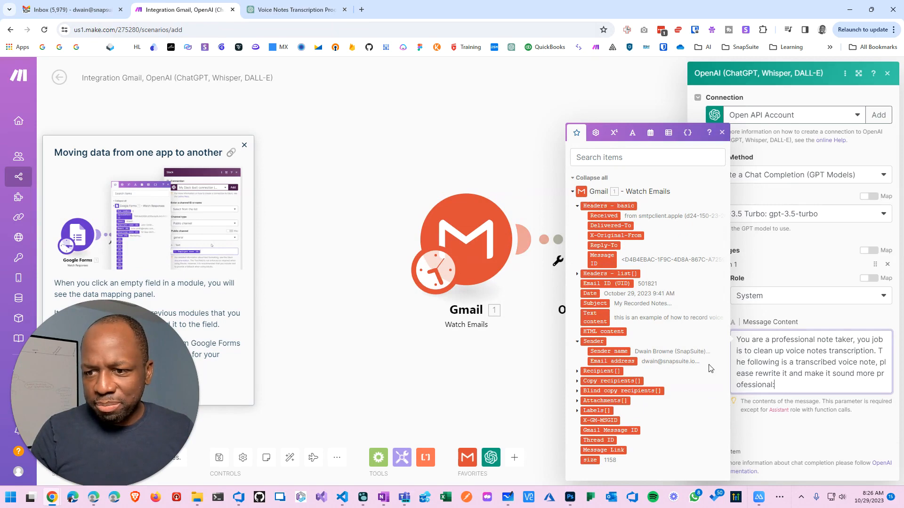
{"action": "left_click", "coordinate": [795, 426]}
Add a second message item to the OpenAI module and give it the User role.
{"action": "scroll", "coordinate": [748, 431], "scroll_direction": "down", "scroll_amount": 1}
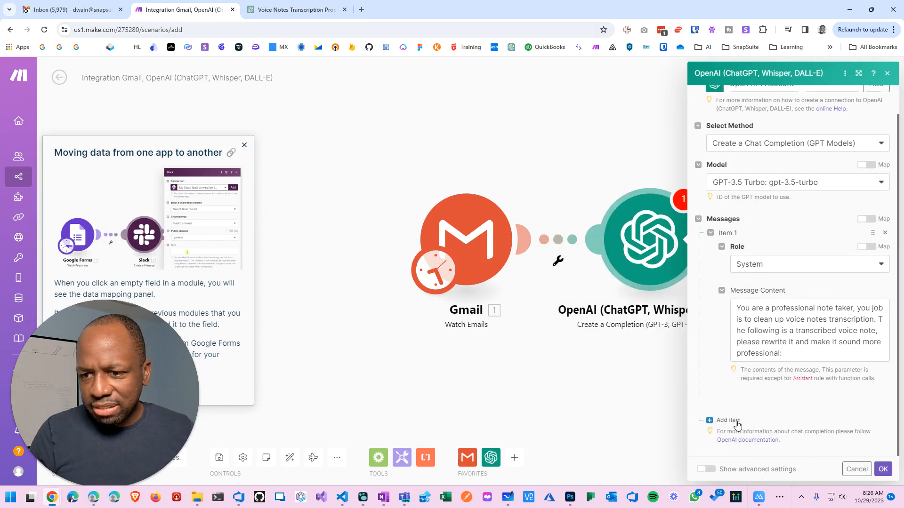
{"action": "left_click", "coordinate": [728, 420]}
{"action": "scroll", "coordinate": [753, 414], "scroll_direction": "down", "scroll_amount": 3}
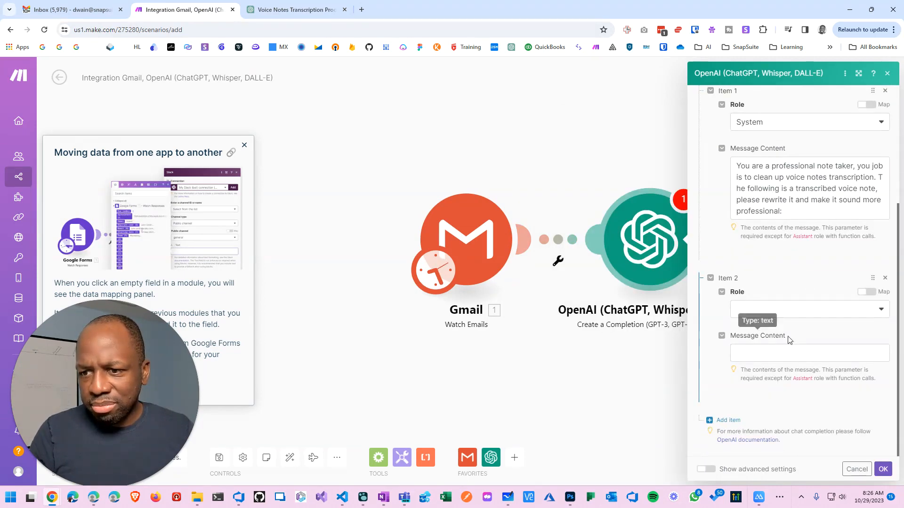
{"action": "left_click", "coordinate": [803, 308]}
{"action": "left_click", "coordinate": [770, 343]}
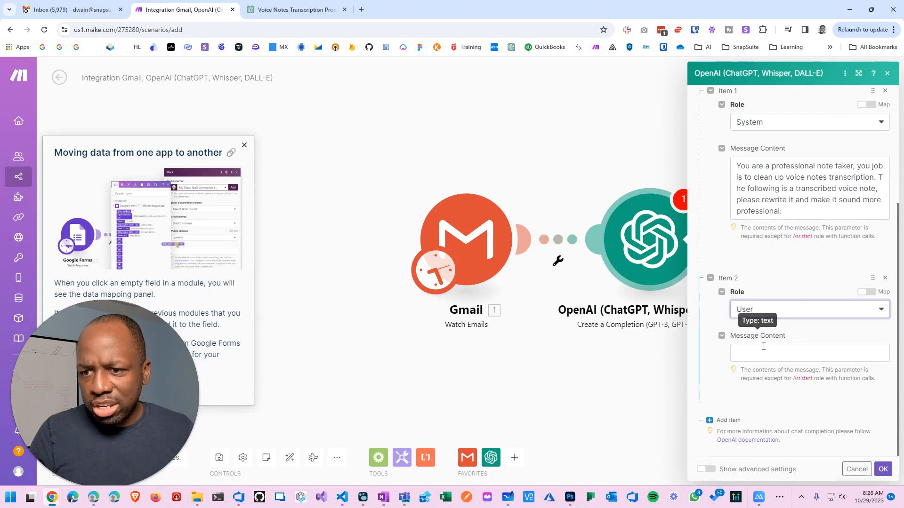
Set the User message content to "Transcription message to rewrite:" followed by Gmail's Text content on a new line, and accept the module settings.
{"action": "left_click", "coordinate": [764, 350]}
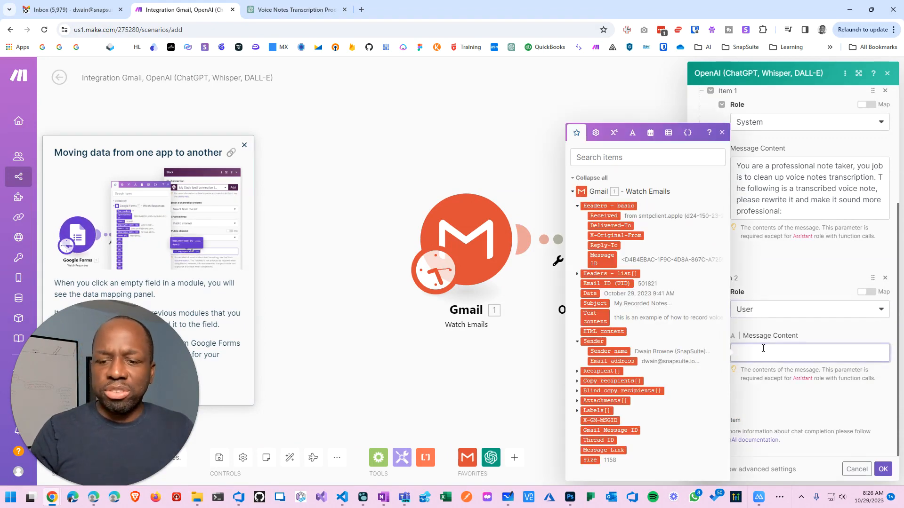
{"action": "type", "text": "Transcription message to "}
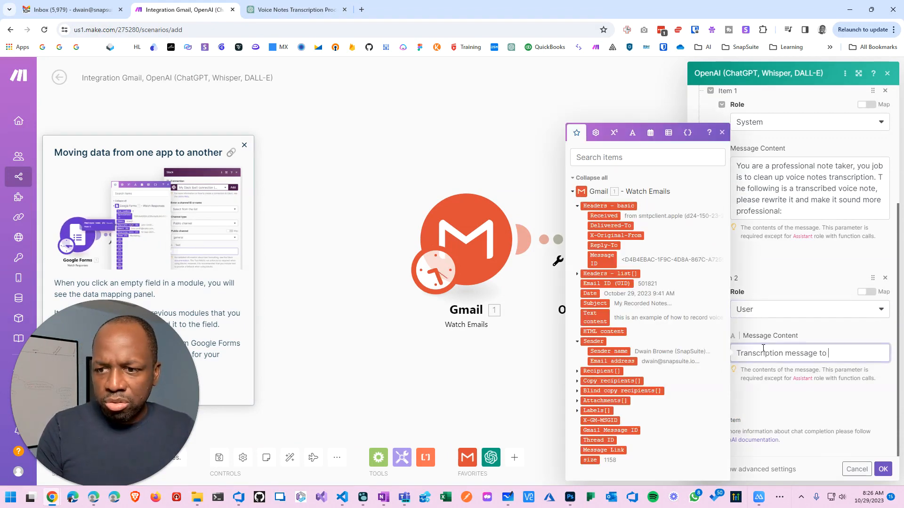
{"action": "type", "text": "rewrite:"}
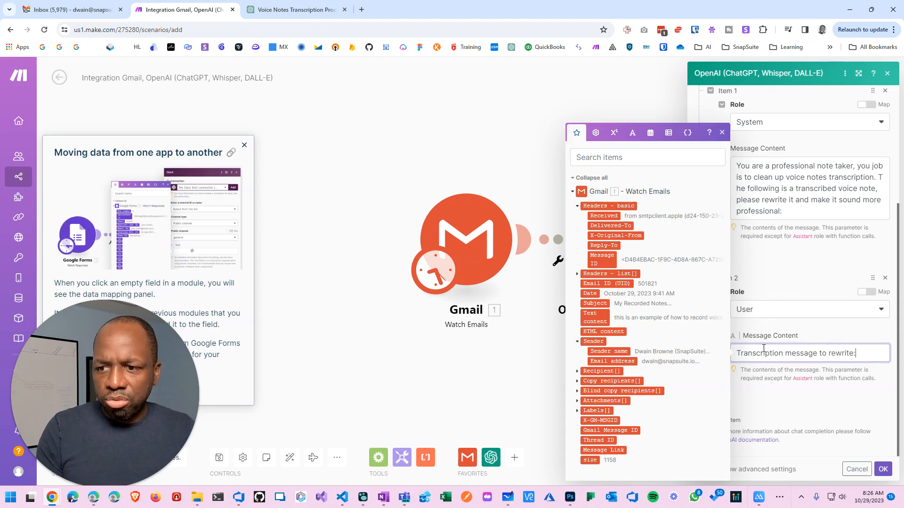
{"action": "key", "text": "Return"}
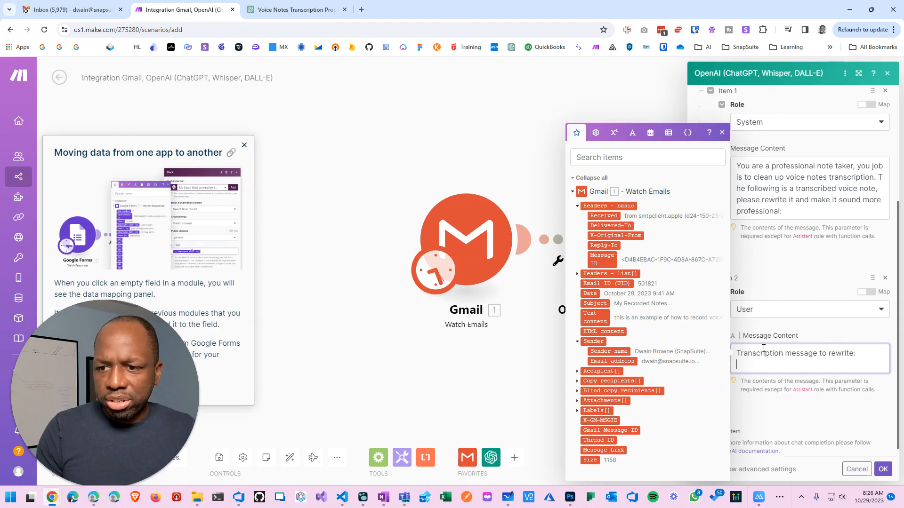
{"action": "left_click", "coordinate": [592, 318]}
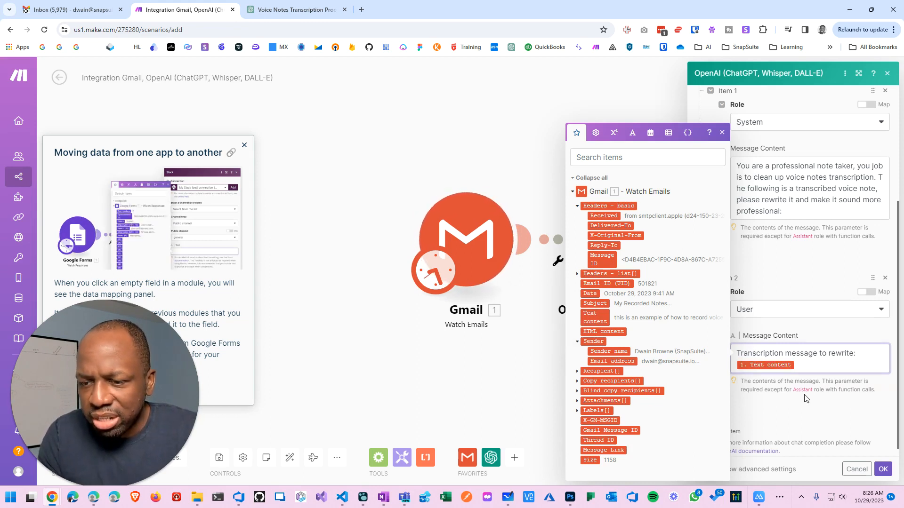
{"action": "left_click", "coordinate": [882, 470]}
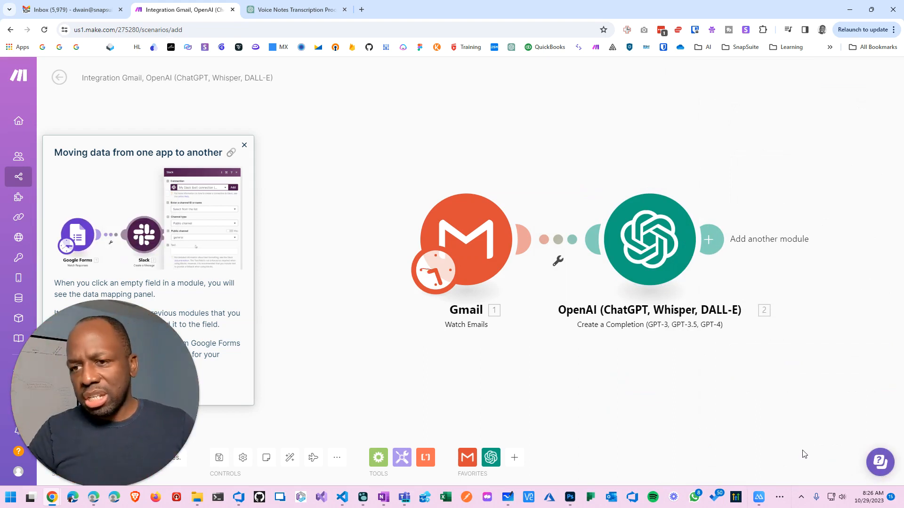
Add a Google Docs Create a Document module after the OpenAI module.
{"action": "left_click", "coordinate": [718, 240]}
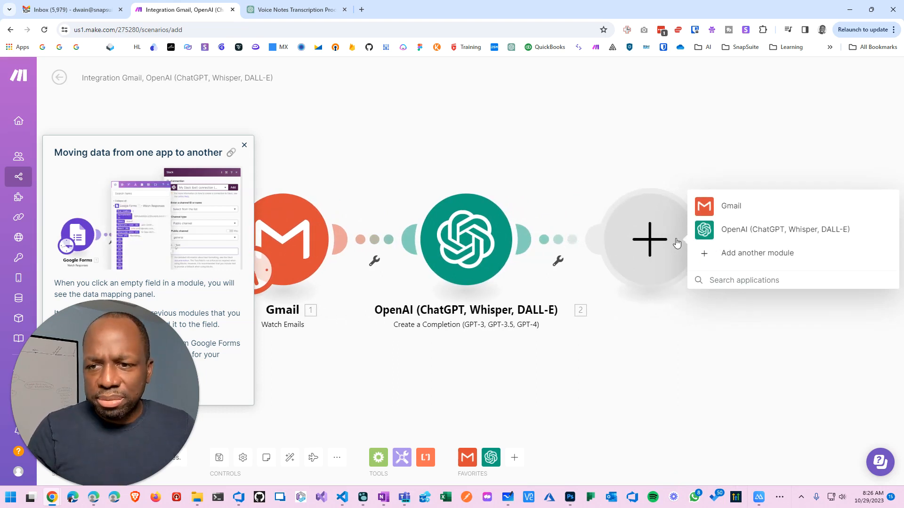
{"action": "left_click", "coordinate": [744, 255]}
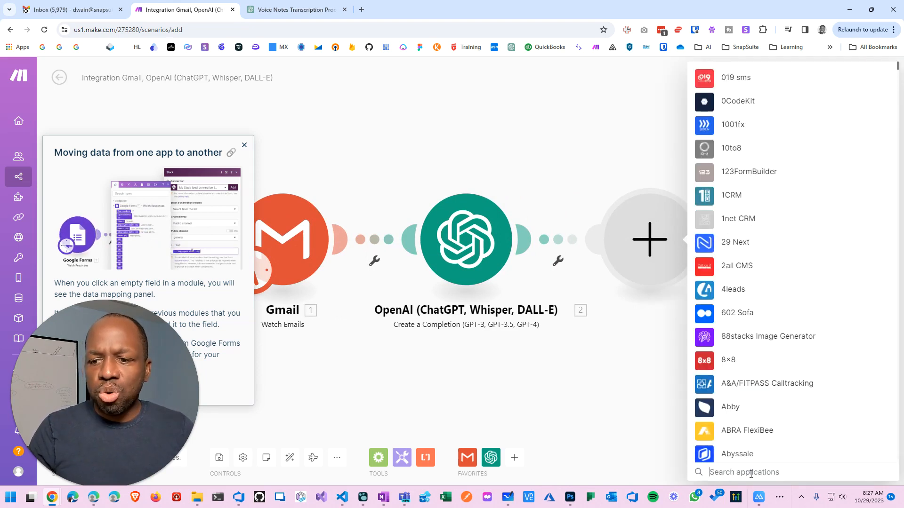
{"action": "type", "text": "goo"}
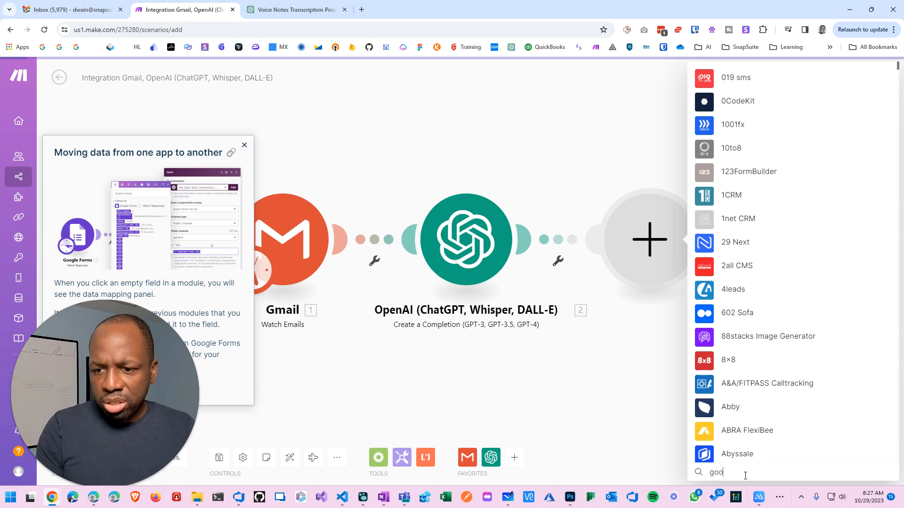
{"action": "type", "text": "gle"}
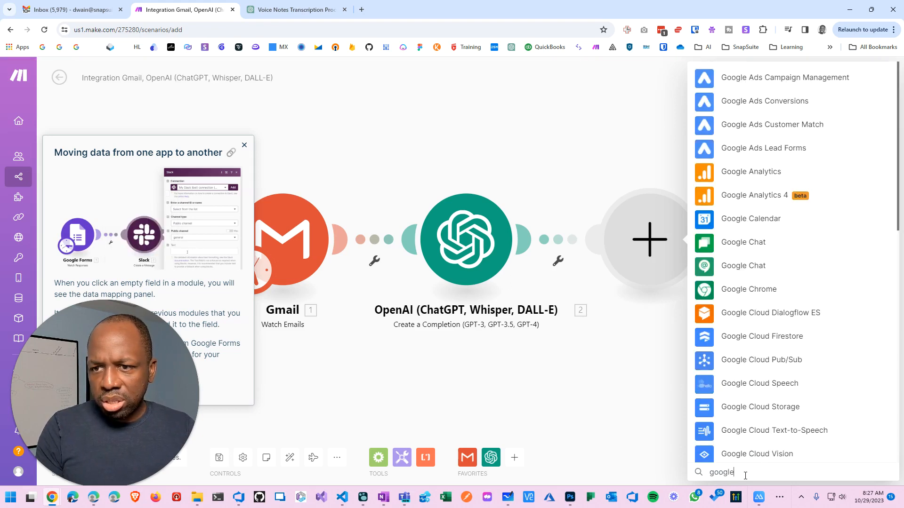
{"action": "type", "text": " do"}
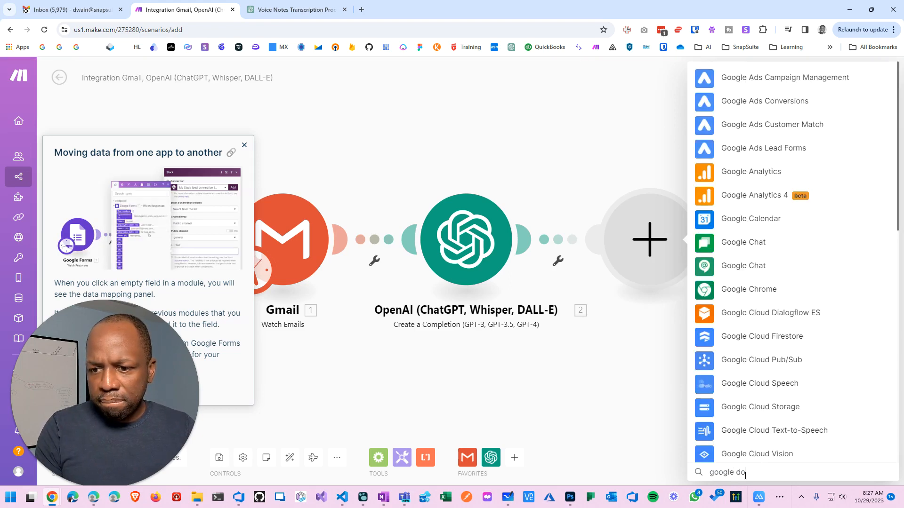
{"action": "type", "text": "c"}
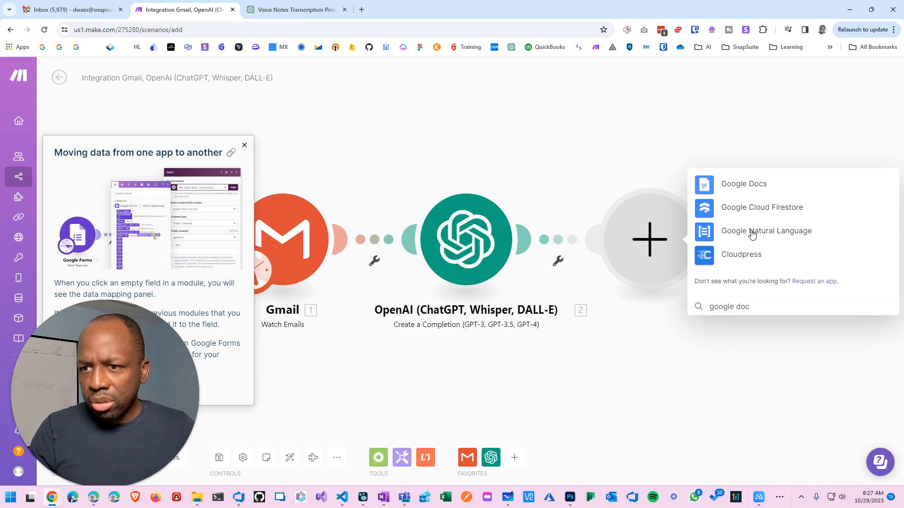
{"action": "left_click", "coordinate": [739, 185]}
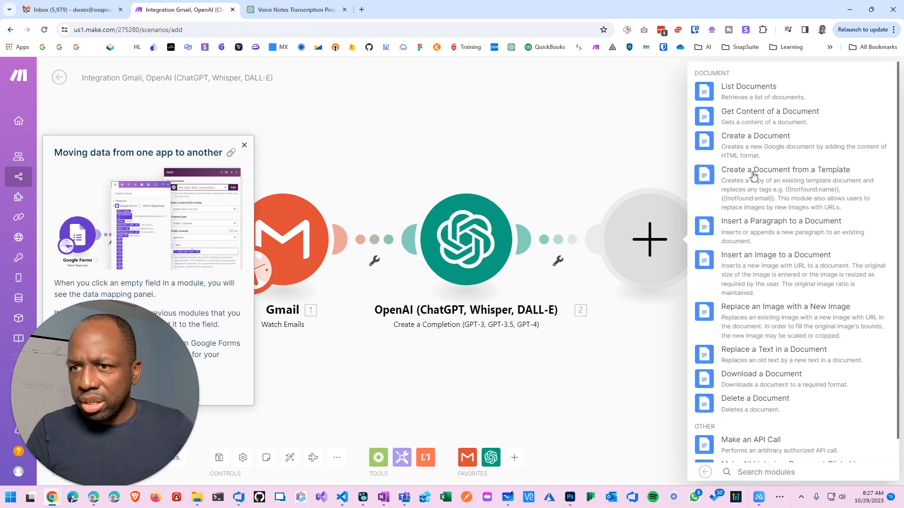
{"action": "left_click", "coordinate": [765, 140]}
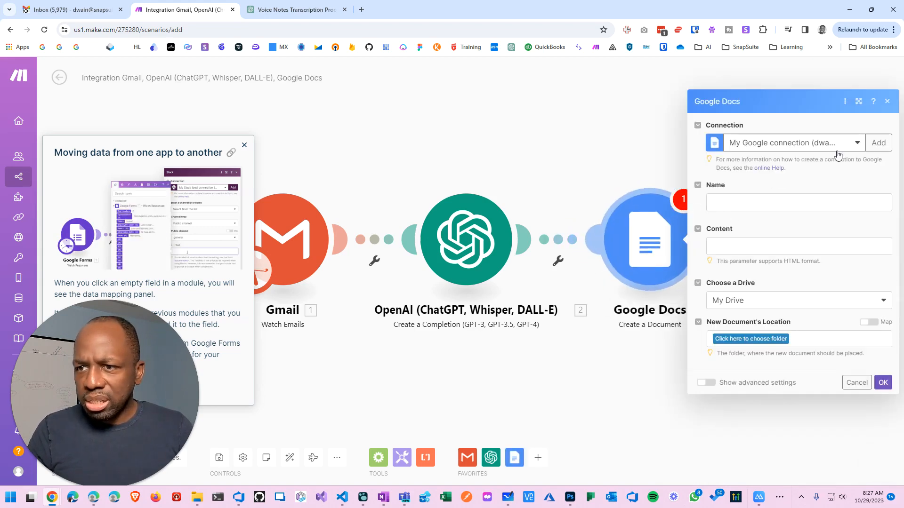
Set the new document's Name to Gmail's Subject and Date, separated by a hyphen.
{"action": "left_click", "coordinate": [758, 203]}
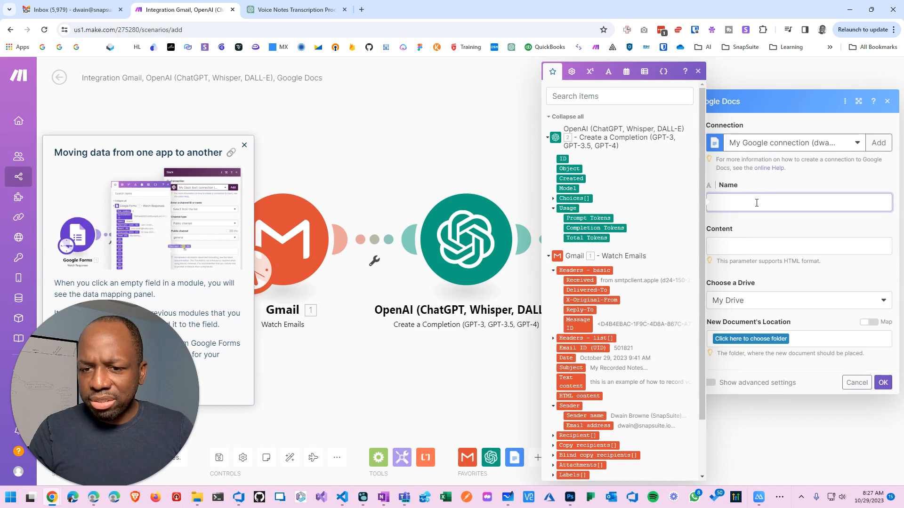
{"action": "left_click_drag", "start_coordinate": [570, 368], "coordinate": [781, 208]}
{"action": "type", "text": "-"}
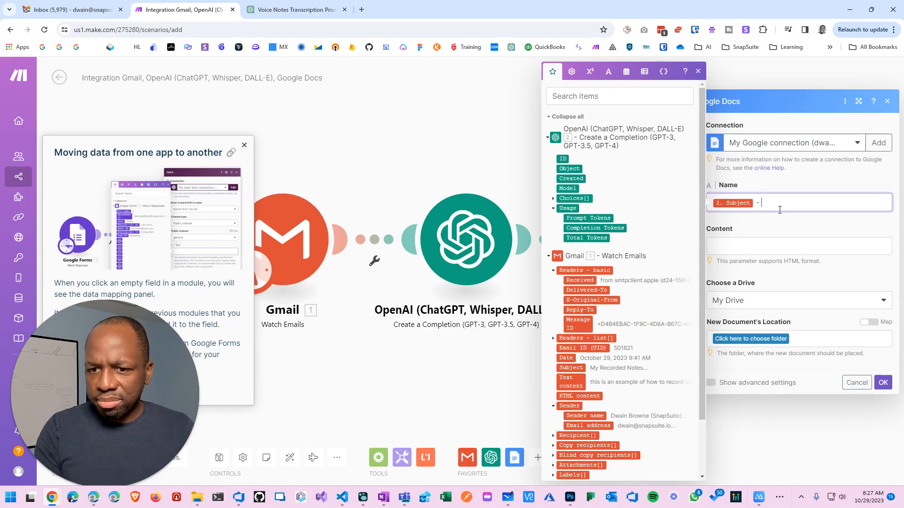
{"action": "left_click", "coordinate": [567, 358]}
Map the document's Content to the Text item under Choices[] from the OpenAI module.
{"action": "left_click", "coordinate": [758, 243]}
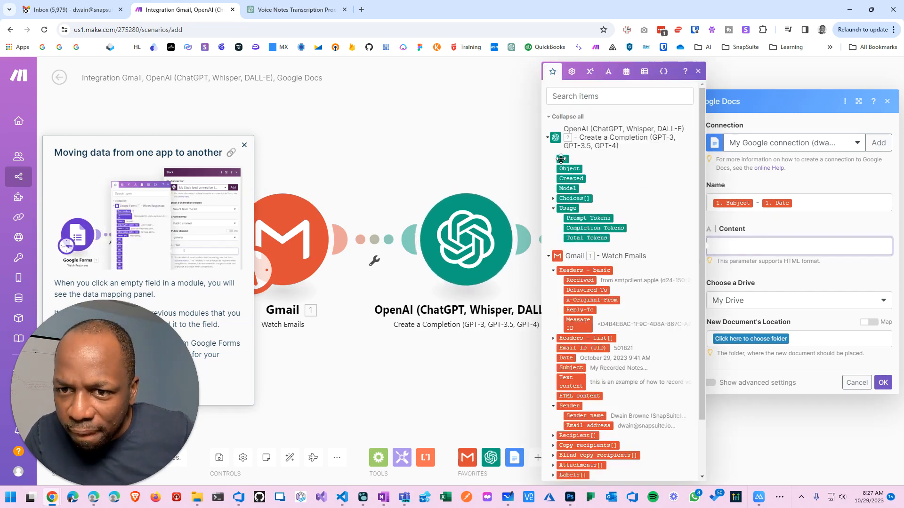
{"action": "left_click", "coordinate": [553, 199]}
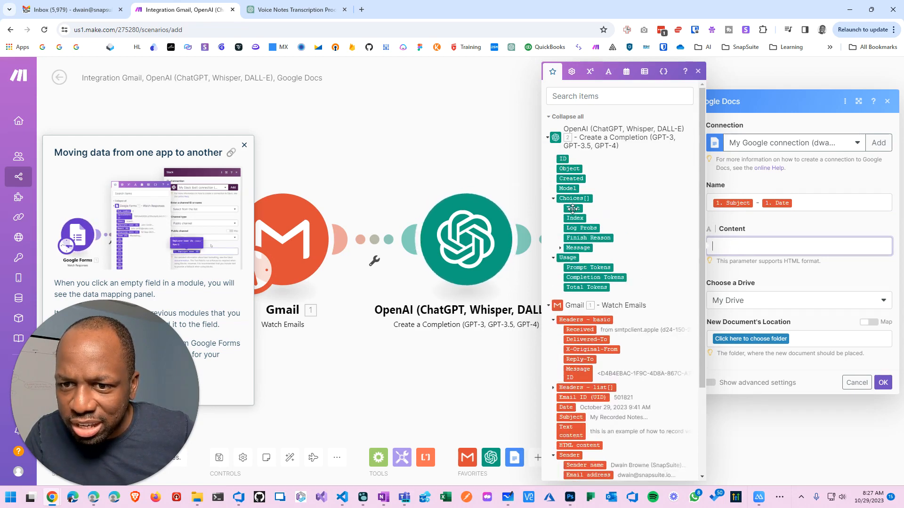
{"action": "left_click", "coordinate": [572, 208]}
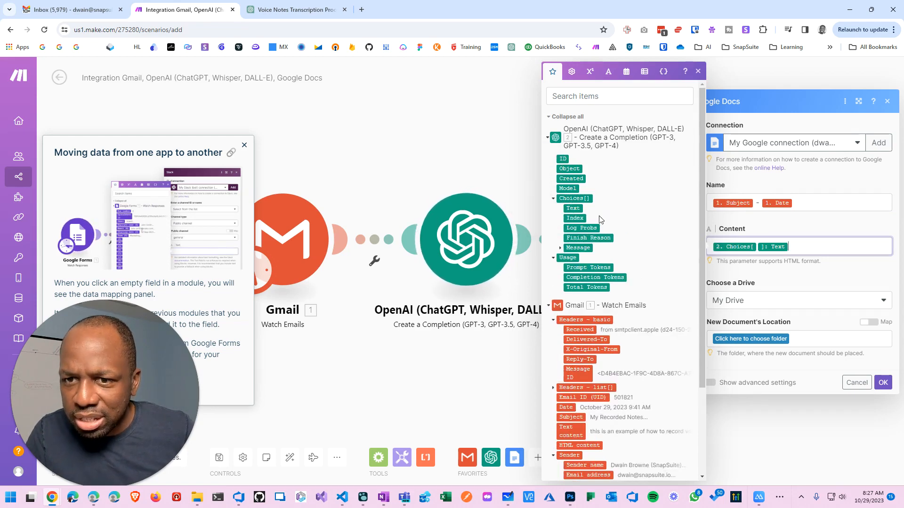
{"action": "left_click", "coordinate": [560, 248]}
{"action": "left_click", "coordinate": [560, 250]}
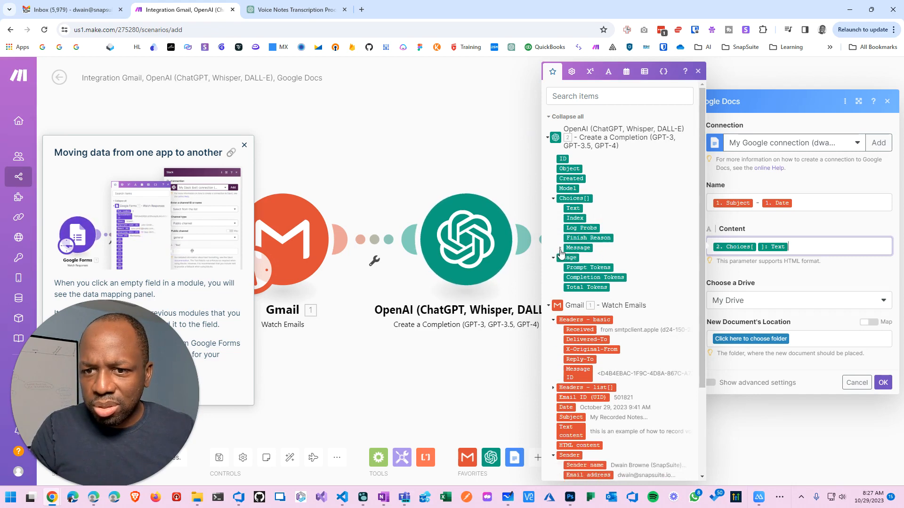
{"action": "left_click", "coordinate": [769, 228]}
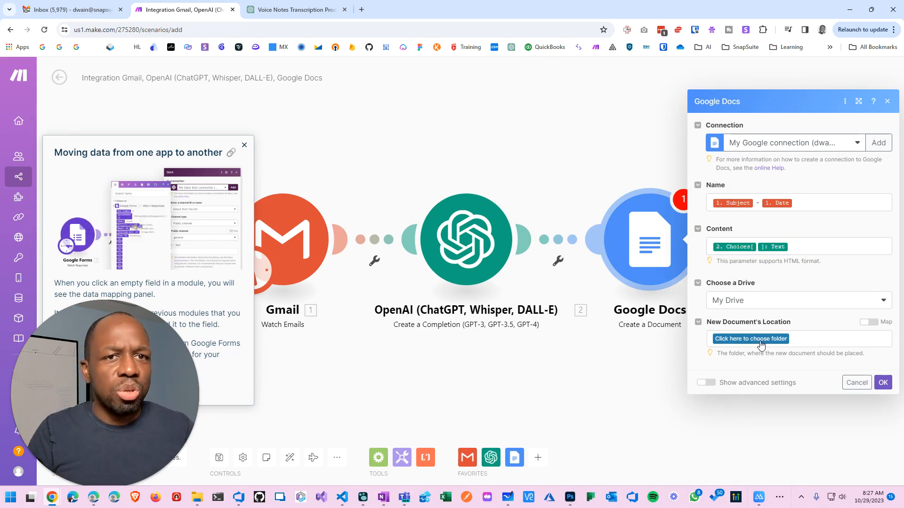
Search the web for "docs" in a new browser tab and open Google Docs from the results.
{"action": "left_click", "coordinate": [362, 8]}
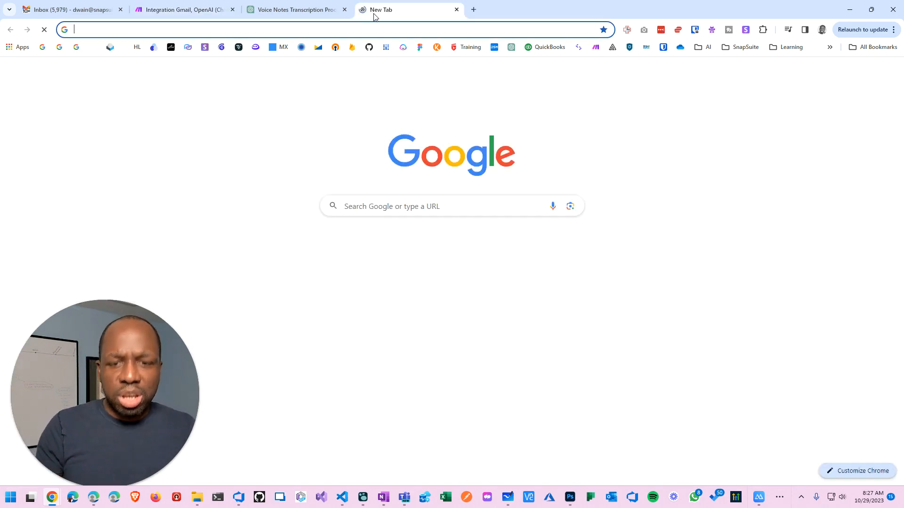
{"action": "type", "text": "docs"}
{"action": "key", "text": "Return"}
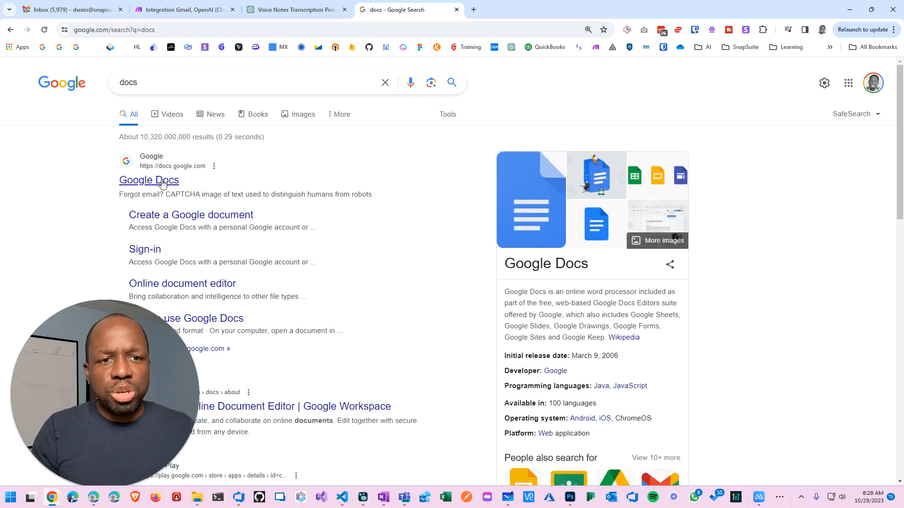
{"action": "left_click", "coordinate": [163, 184]}
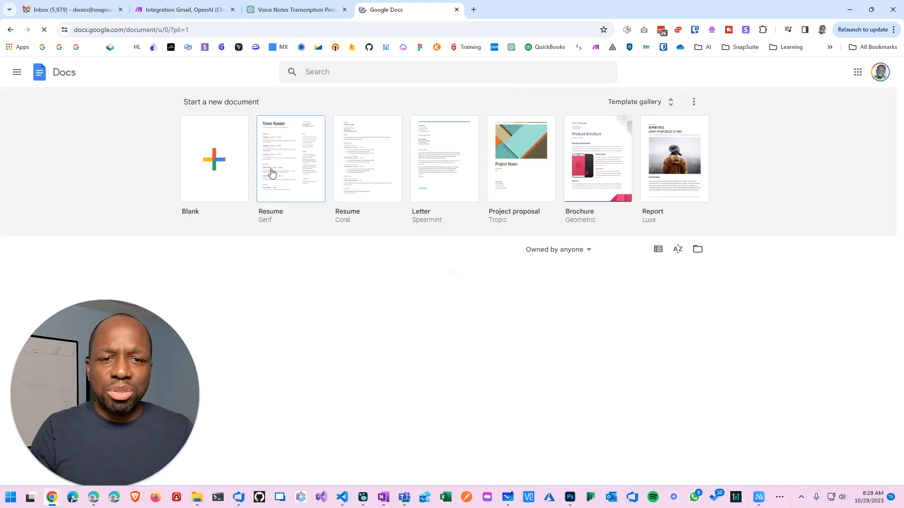
Look through the Google Docs home page's options and recent documents for a way to manage folders, switching the documents to list view.
{"action": "left_click", "coordinate": [694, 102]}
{"action": "left_click", "coordinate": [744, 109]}
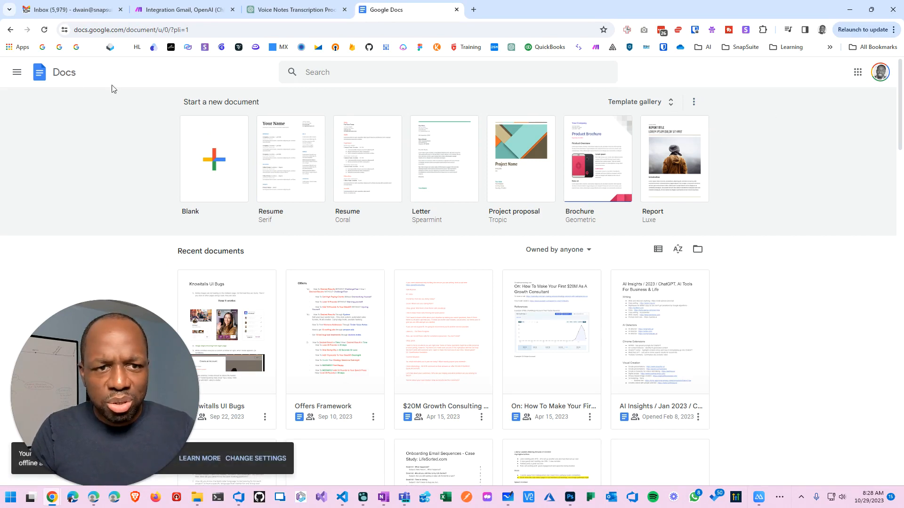
{"action": "left_click", "coordinate": [13, 76]}
{"action": "left_click", "coordinate": [37, 108]}
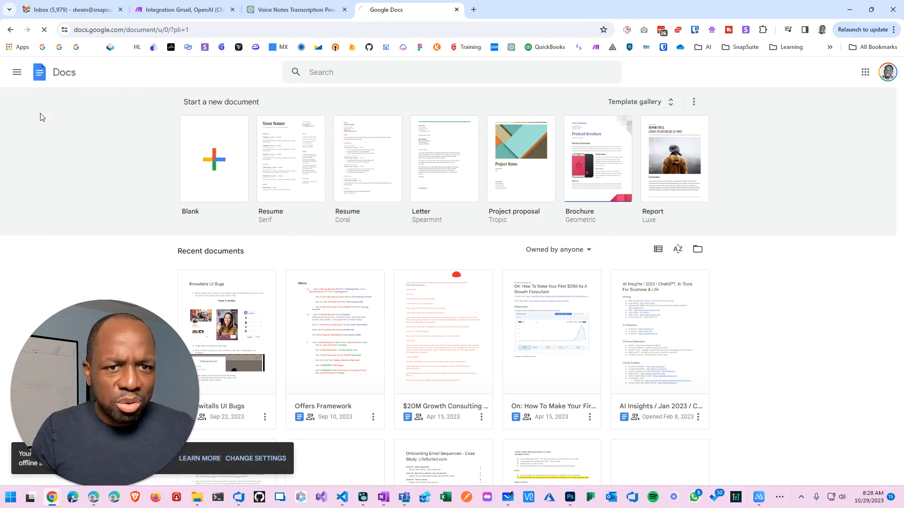
{"action": "left_click", "coordinate": [699, 250]}
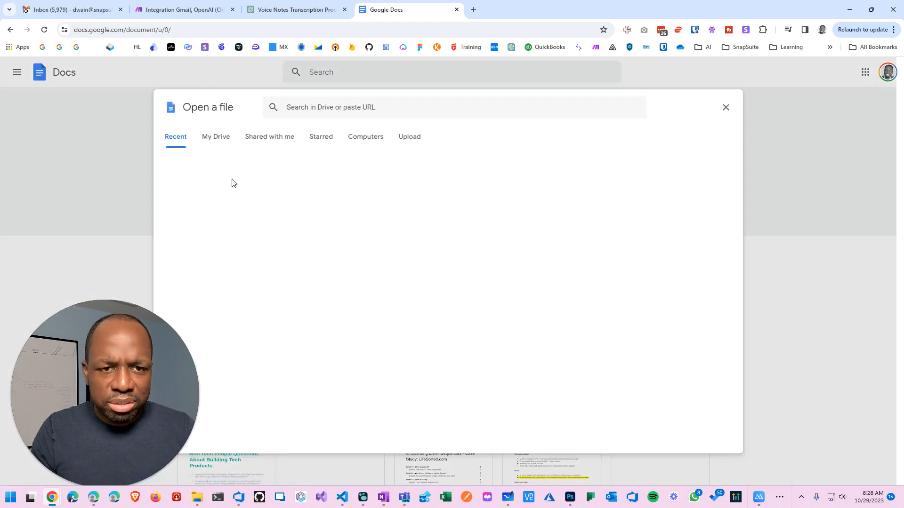
{"action": "left_click", "coordinate": [726, 108]}
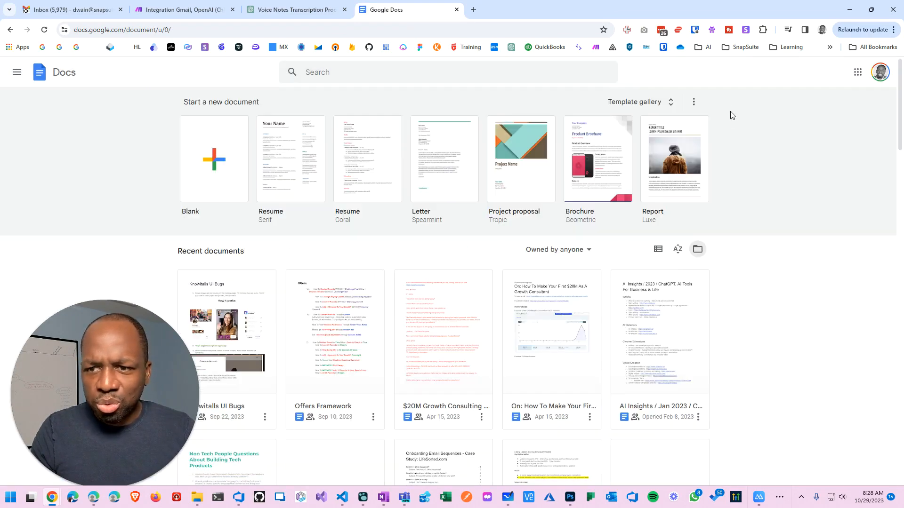
{"action": "scroll", "coordinate": [652, 246], "scroll_direction": "down", "scroll_amount": 5}
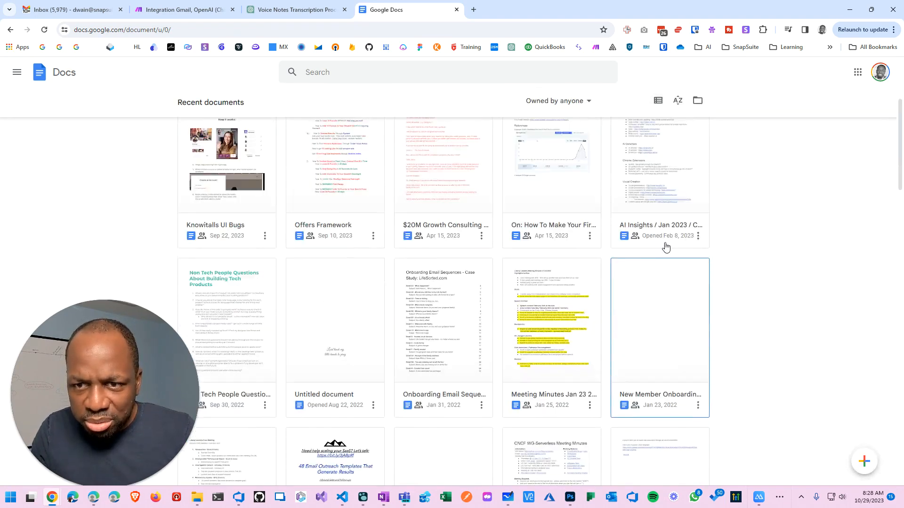
{"action": "scroll", "coordinate": [665, 246], "scroll_direction": "up", "scroll_amount": 5}
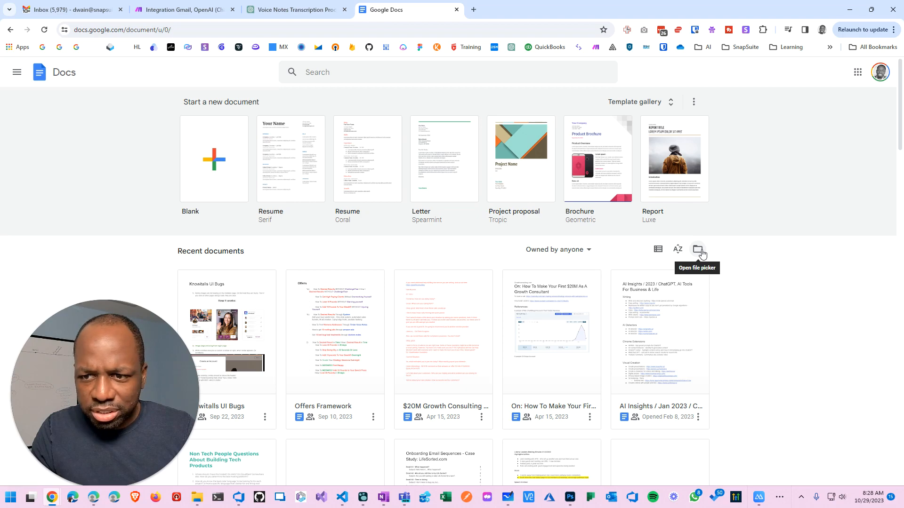
{"action": "left_click", "coordinate": [17, 72]}
{"action": "left_click", "coordinate": [54, 109]}
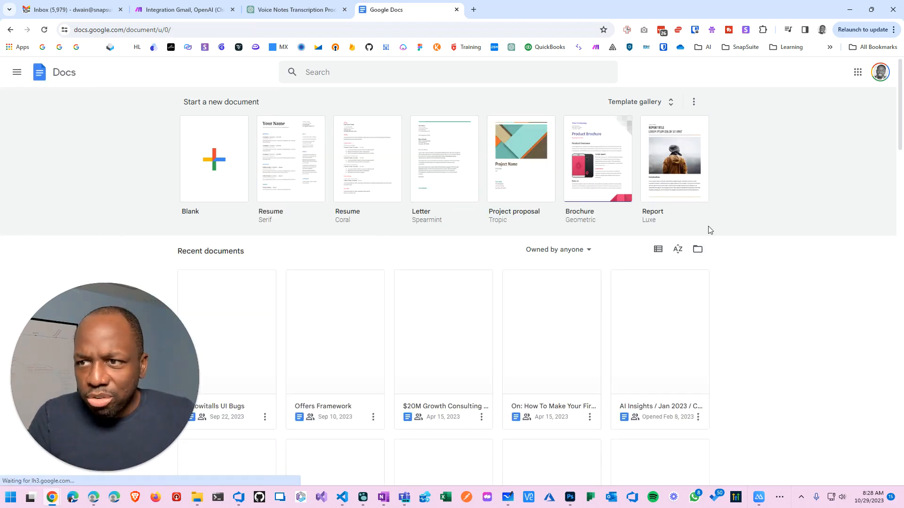
{"action": "scroll", "coordinate": [729, 229], "scroll_direction": "down", "scroll_amount": 6}
{"action": "scroll", "coordinate": [741, 238], "scroll_direction": "down", "scroll_amount": 10}
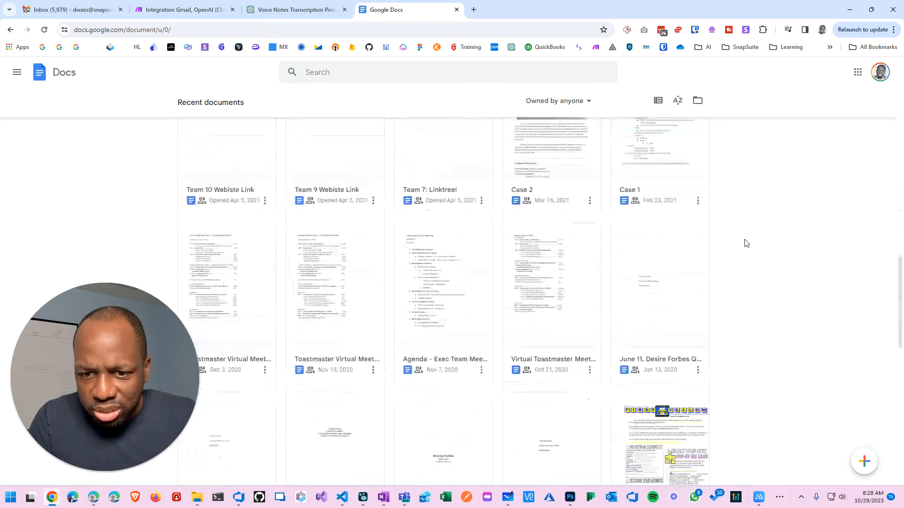
{"action": "scroll", "coordinate": [743, 242], "scroll_direction": "up", "scroll_amount": 15}
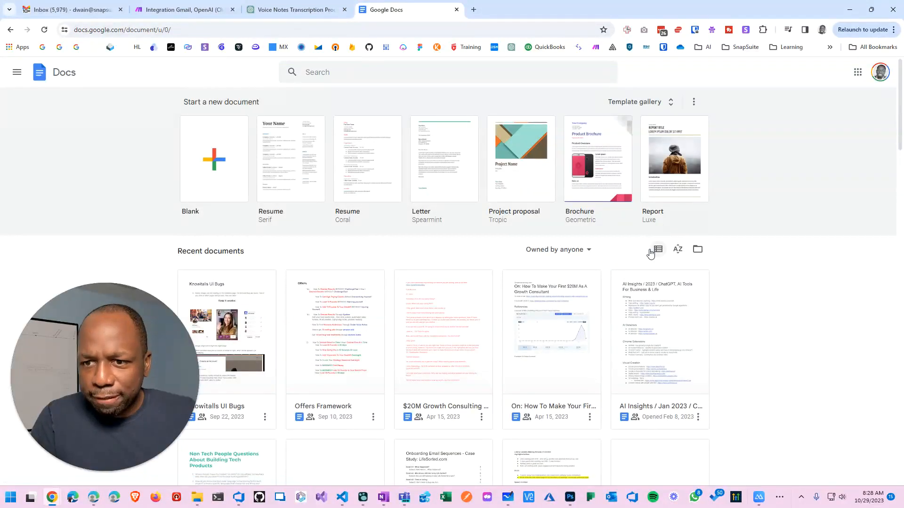
{"action": "left_click", "coordinate": [657, 249]}
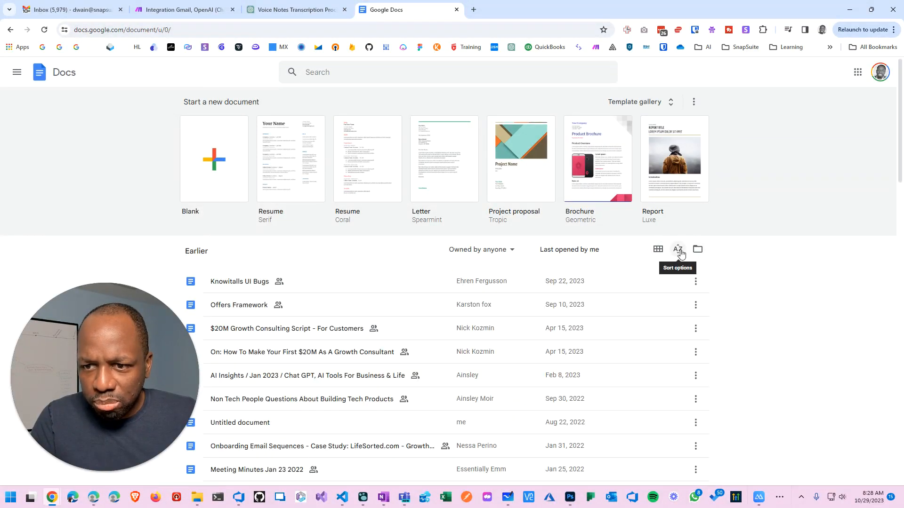
Examine the folders and files of My Drive in the Docs file picker, and close it without opening anything.
{"action": "left_click", "coordinate": [698, 250]}
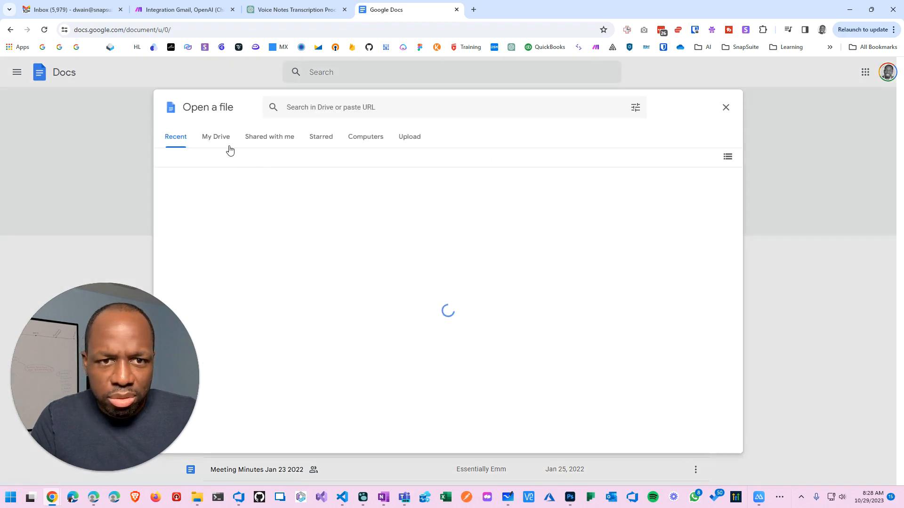
{"action": "right_click", "coordinate": [407, 201]}
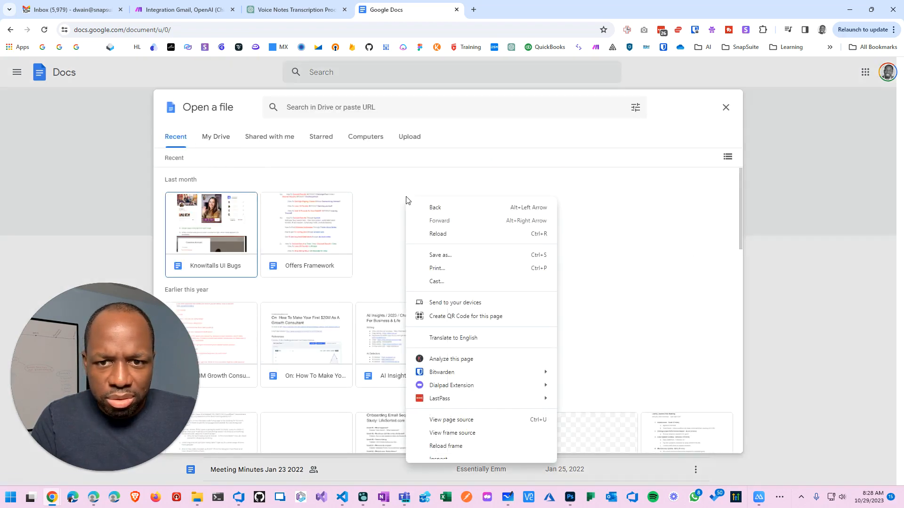
{"action": "left_click", "coordinate": [400, 201]}
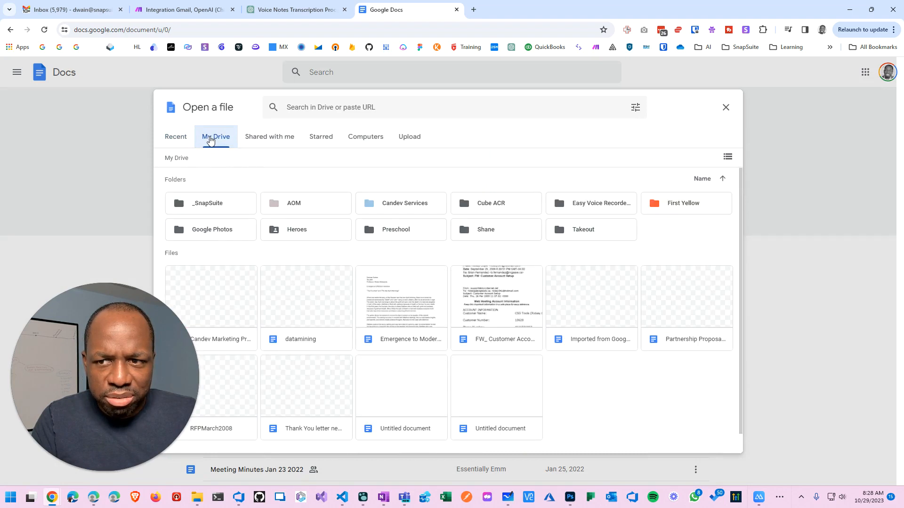
{"action": "scroll", "coordinate": [455, 271], "scroll_direction": "down", "scroll_amount": 2}
{"action": "scroll", "coordinate": [350, 248], "scroll_direction": "up", "scroll_amount": 1}
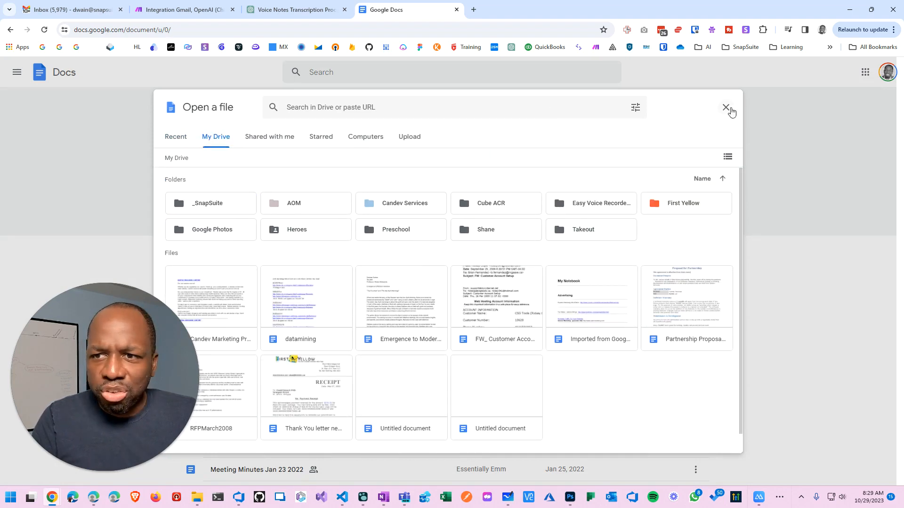
{"action": "left_click", "coordinate": [726, 108]}
Switch from Google Docs to Google Drive and show the contents of My Drive.
{"action": "left_click", "coordinate": [17, 73]}
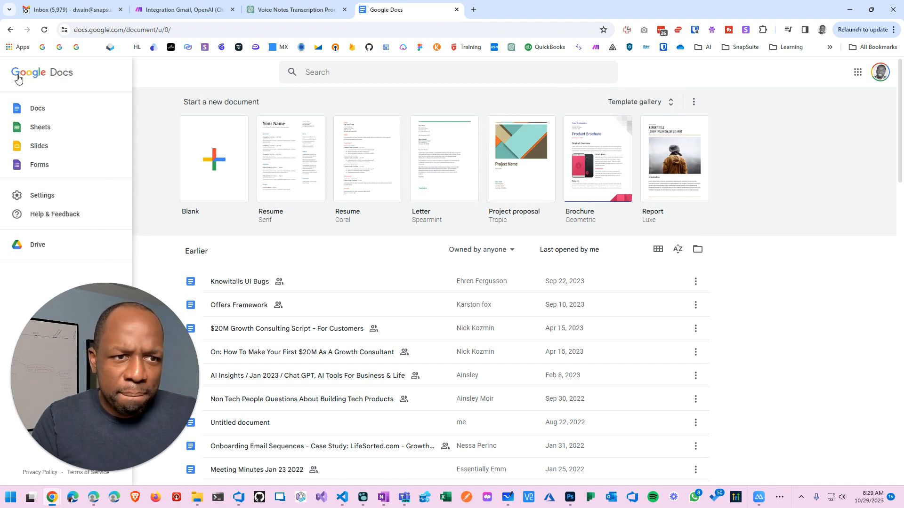
{"action": "left_click", "coordinate": [40, 244]}
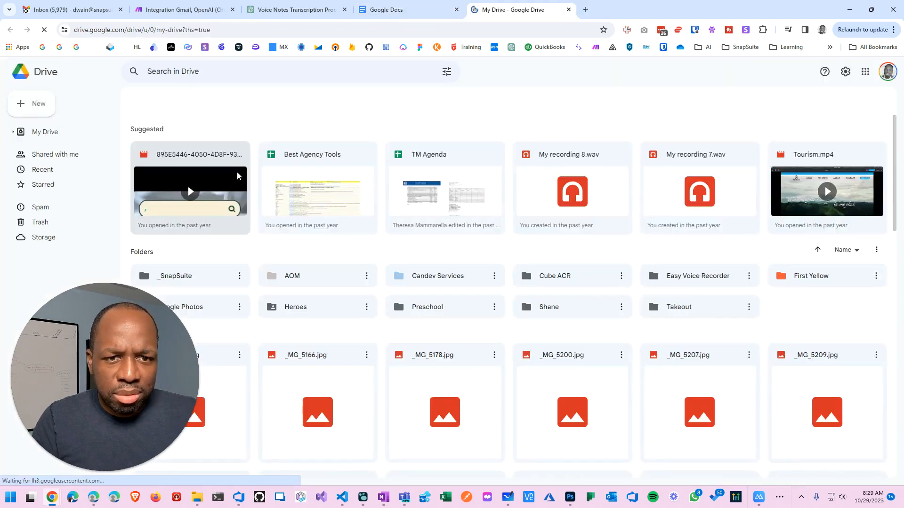
{"action": "left_click", "coordinate": [61, 134]}
Create a new folder named "My Personal Notes" in My Drive, copying its name before confirming.
{"action": "left_click", "coordinate": [40, 105]}
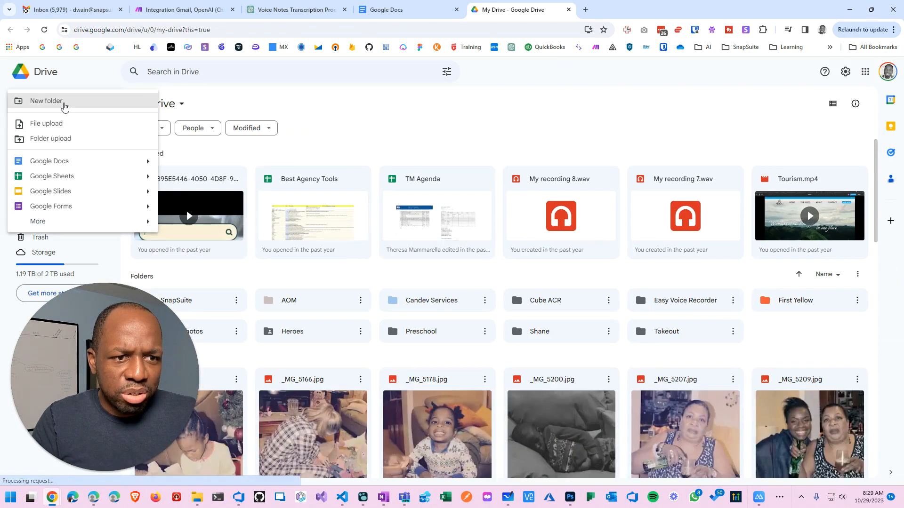
{"action": "left_click", "coordinate": [64, 103]}
{"action": "type", "text": "N"}
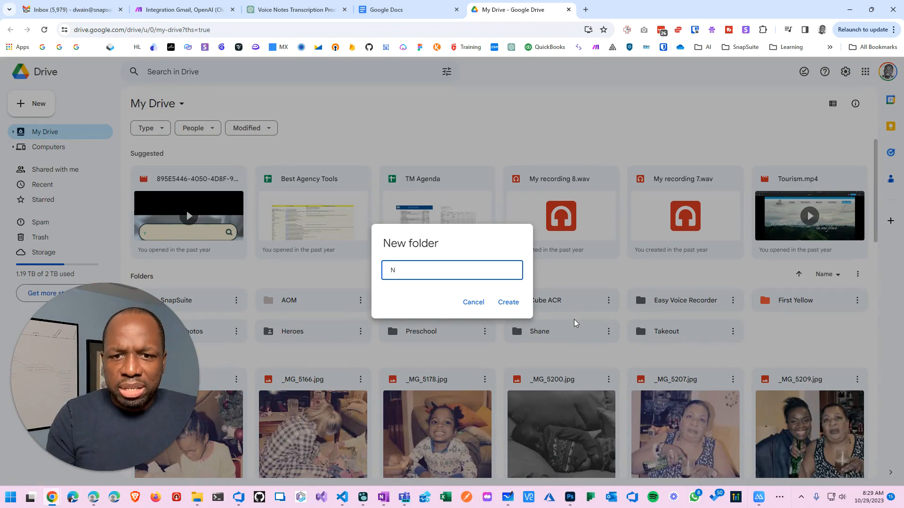
{"action": "type", "text": "y Personal Notes"}
{"action": "key", "text": "ctrl+a"}
{"action": "key", "text": "ctrl+c"}
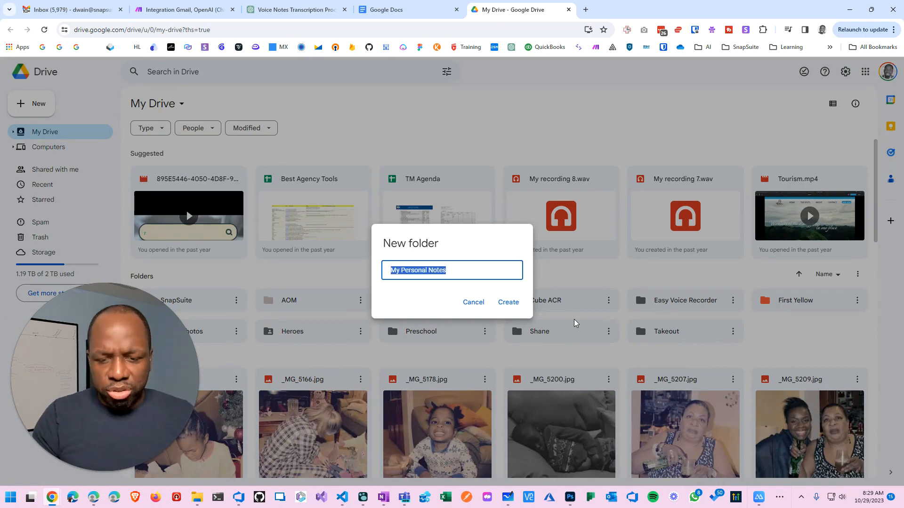
{"action": "left_click", "coordinate": [508, 302]}
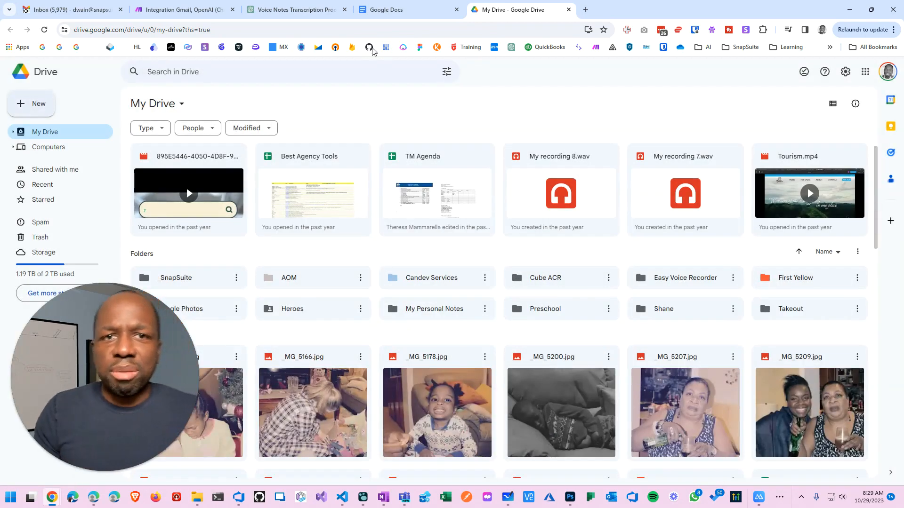
Return to the Make scenario, search the New Document's Location folders for "My Personal Notes", and clear the search.
{"action": "left_click", "coordinate": [395, 10]}
{"action": "left_click", "coordinate": [301, 10]}
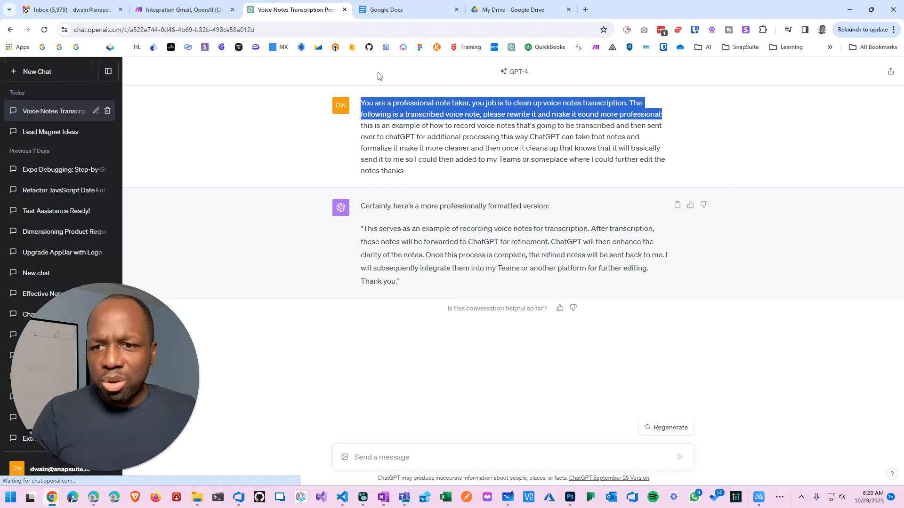
{"action": "left_click", "coordinate": [184, 9]}
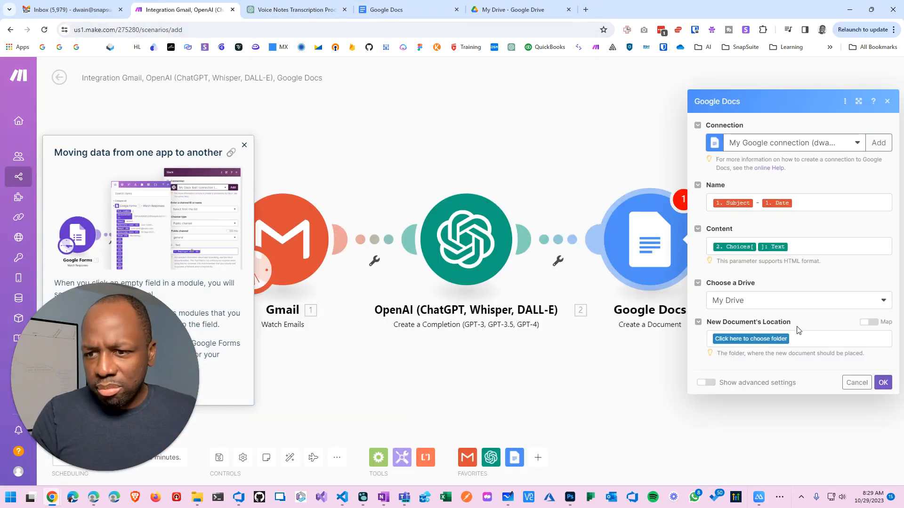
{"action": "left_click", "coordinate": [758, 345]}
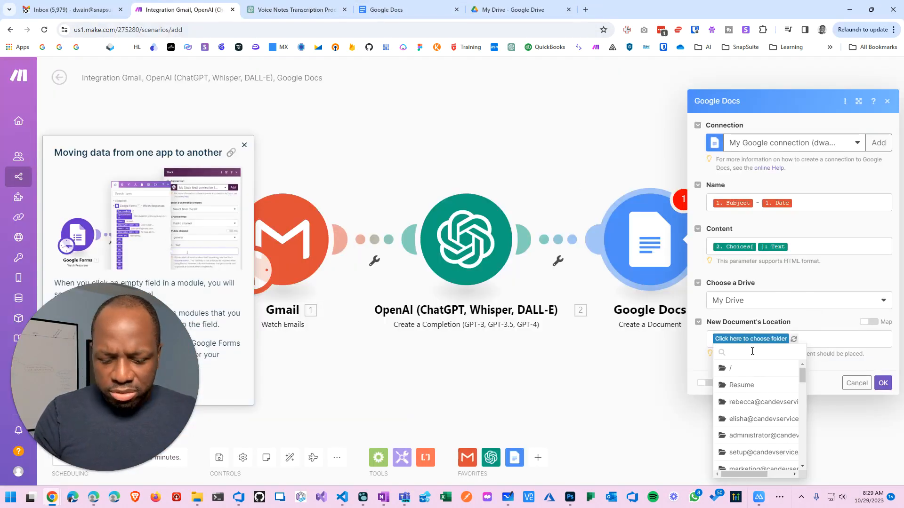
{"action": "key", "text": "ctrl+v"}
{"action": "key", "text": "BackSpace"}
{"action": "key", "text": "BackSpace"}
{"action": "key", "text": "BackSpace"}
{"action": "key", "text": "BackSpace"}
{"action": "key", "text": "BackSpace"}
{"action": "key", "text": "BackSpace"}
{"action": "key", "text": "BackSpace"}
{"action": "key", "text": "BackSpace"}
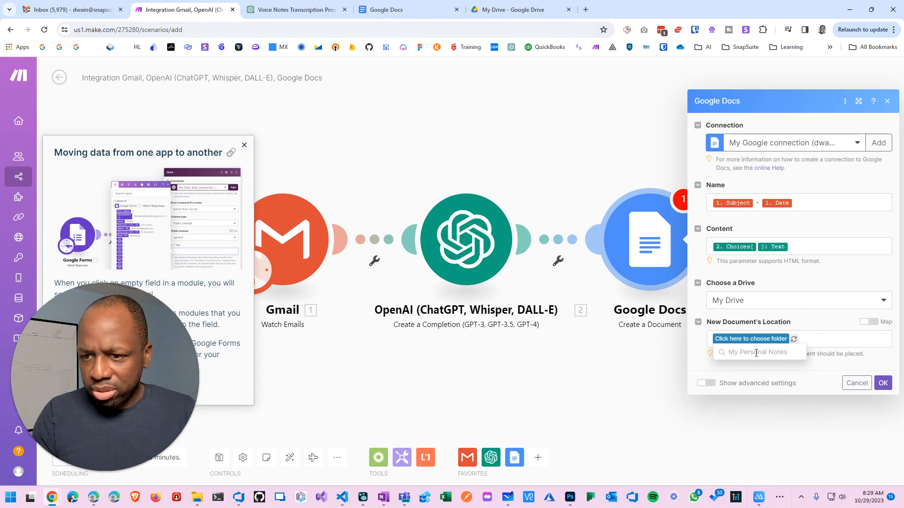
{"action": "key", "text": "BackSpace"}
{"action": "key", "text": "BackSpace"}
{"action": "key", "text": "BackSpace"}
{"action": "key", "text": "BackSpace"}
{"action": "key", "text": "BackSpace"}
{"action": "key", "text": "BackSpace"}
{"action": "key", "text": "BackSpace"}
{"action": "key", "text": "BackSpace"}
{"action": "key", "text": "BackSpace"}
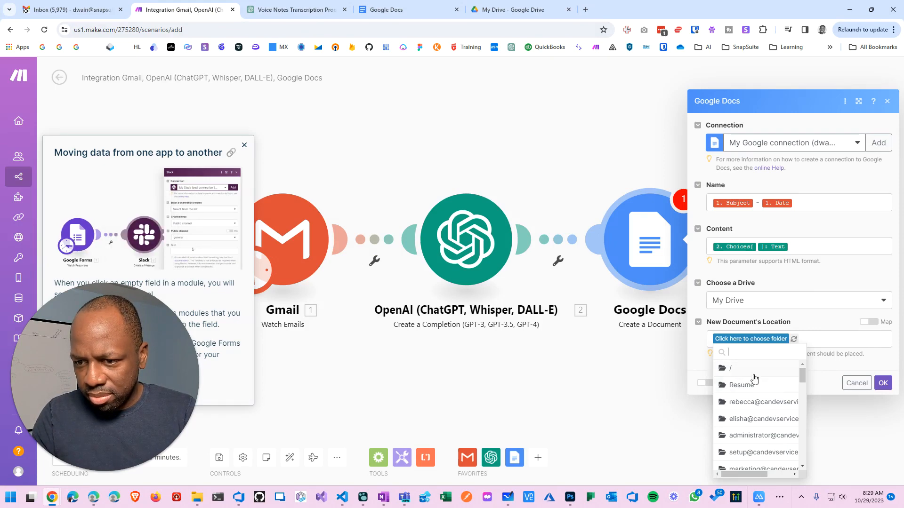
Browse the available folders and set the New Document's Location to the root folder "/".
{"action": "scroll", "coordinate": [758, 386], "scroll_direction": "down", "scroll_amount": 5}
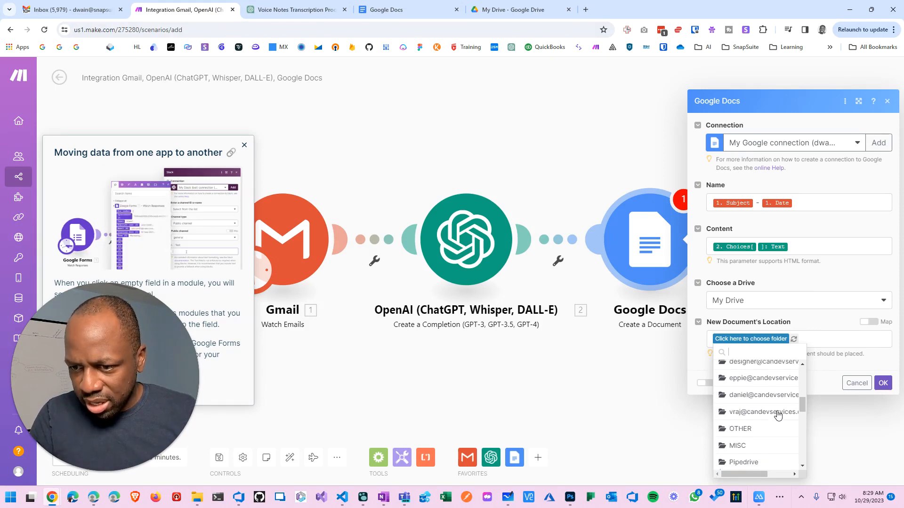
{"action": "scroll", "coordinate": [778, 414], "scroll_direction": "up", "scroll_amount": 5}
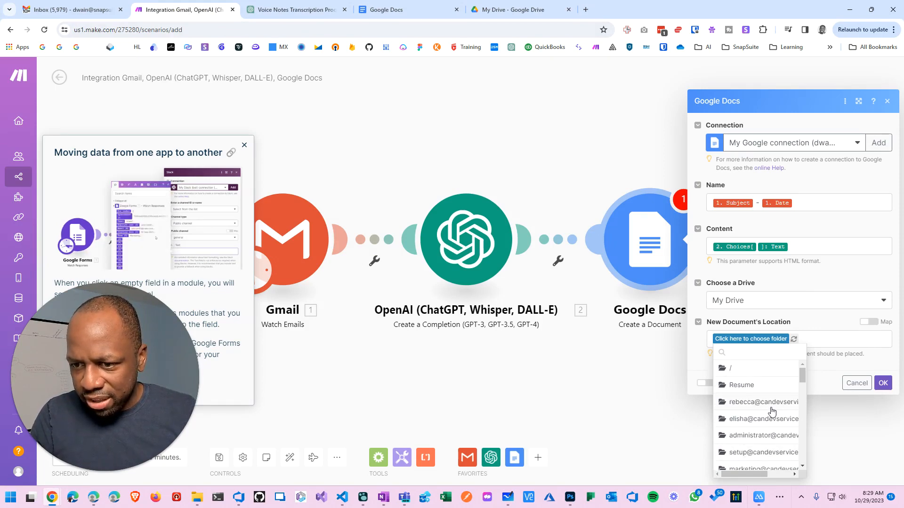
{"action": "left_click", "coordinate": [731, 368]}
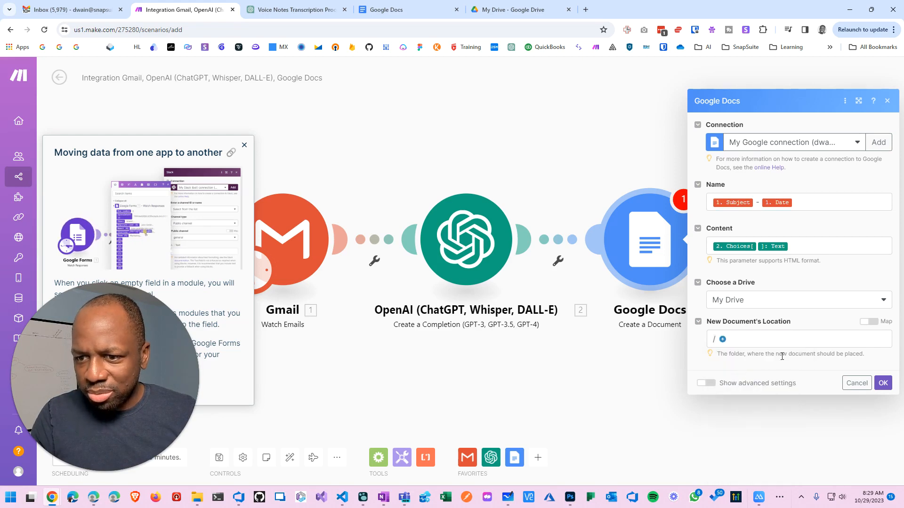
Search the root folder's subfolders for "notes", clear the search, and close the list without choosing a folder.
{"action": "left_click", "coordinate": [724, 341]}
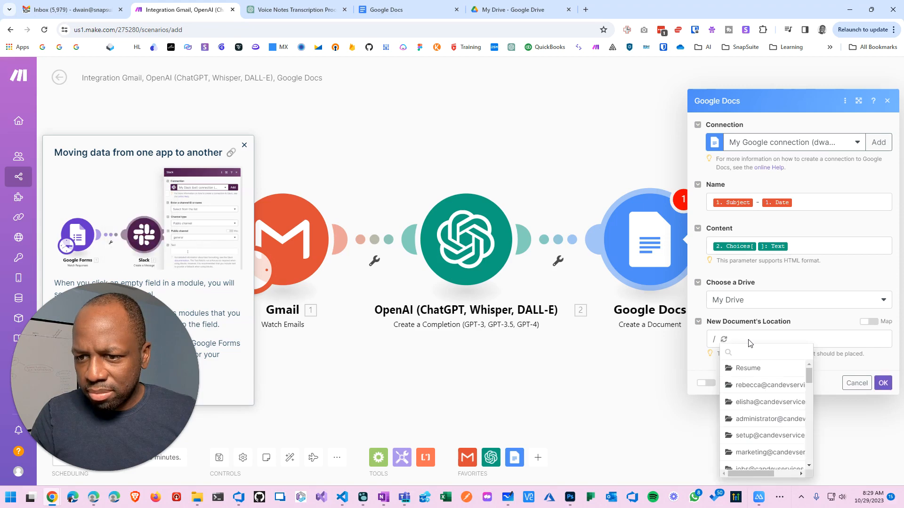
{"action": "type", "text": "notes"}
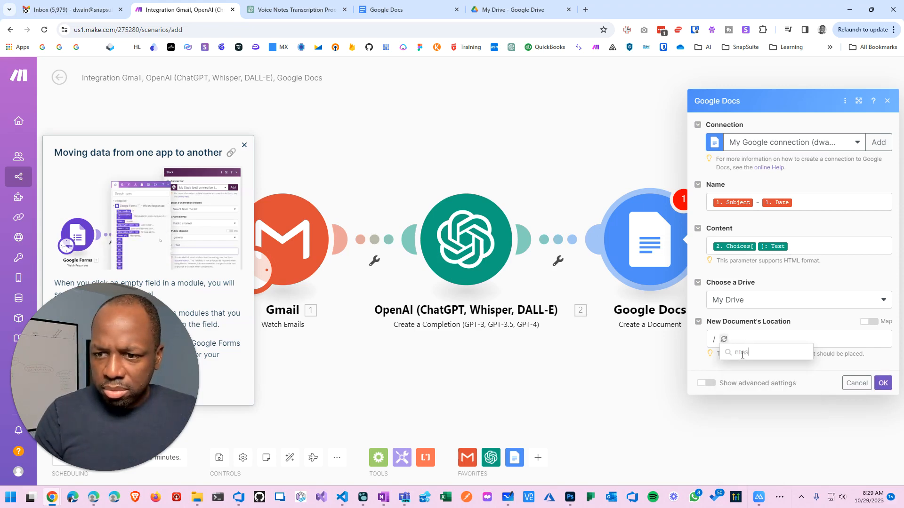
{"action": "left_click_drag", "start_coordinate": [754, 353], "coordinate": [726, 354]}
{"action": "type", "text": "note"}
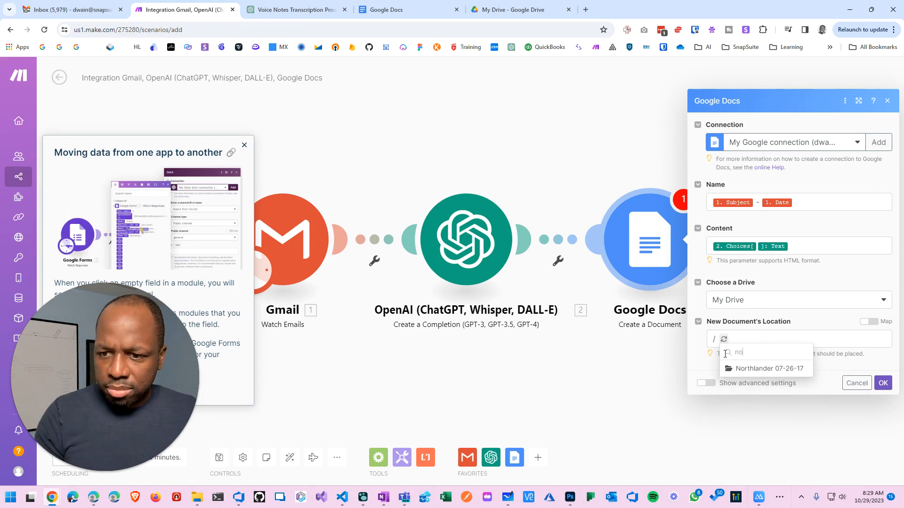
{"action": "key", "text": "BackSpace"}
{"action": "key", "text": "BackSpace"}
{"action": "key", "text": "BackSpace"}
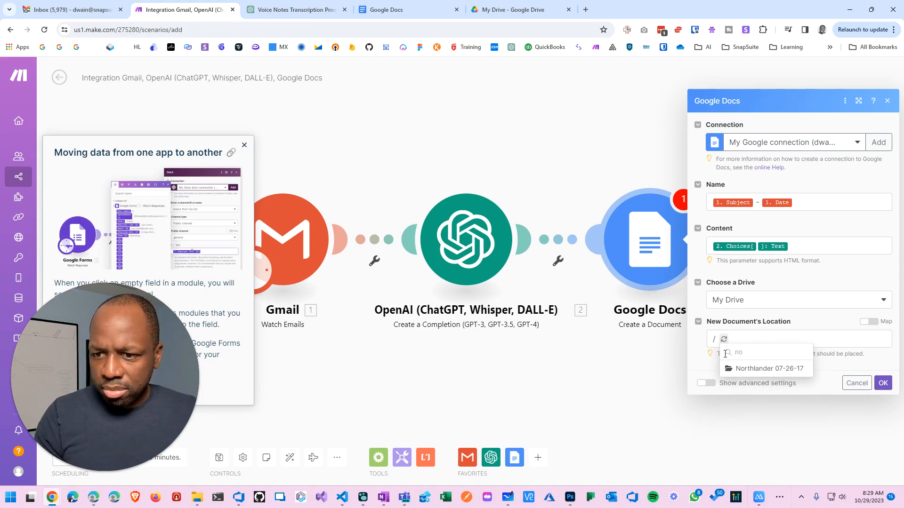
{"action": "key", "text": "BackSpace"}
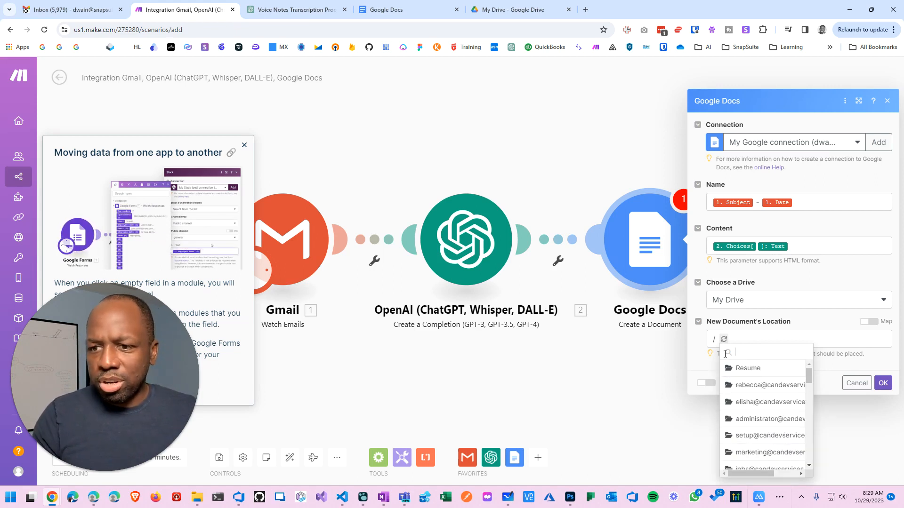
{"action": "left_click", "coordinate": [752, 342]}
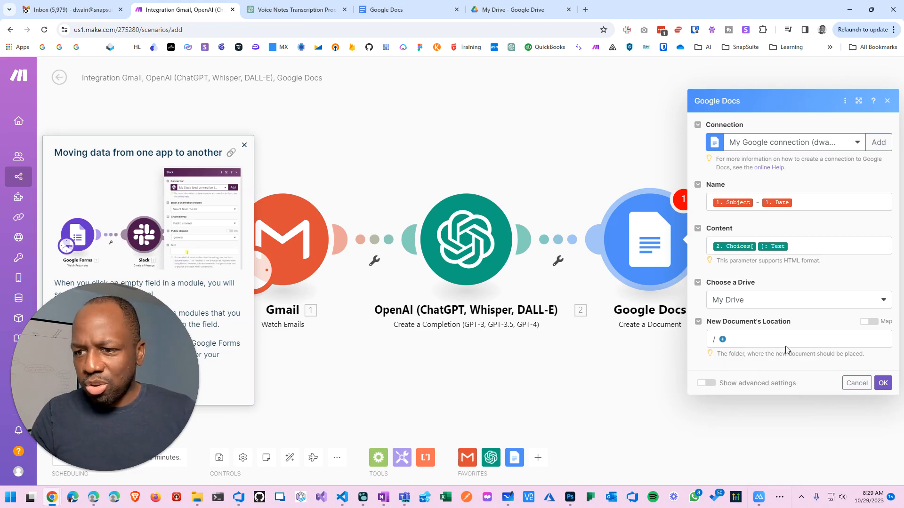
Check the drive choices and the Google connections offered in the Google Docs module without changing either one.
{"action": "left_click", "coordinate": [883, 301]}
{"action": "left_click", "coordinate": [884, 301]}
{"action": "left_click", "coordinate": [884, 301]}
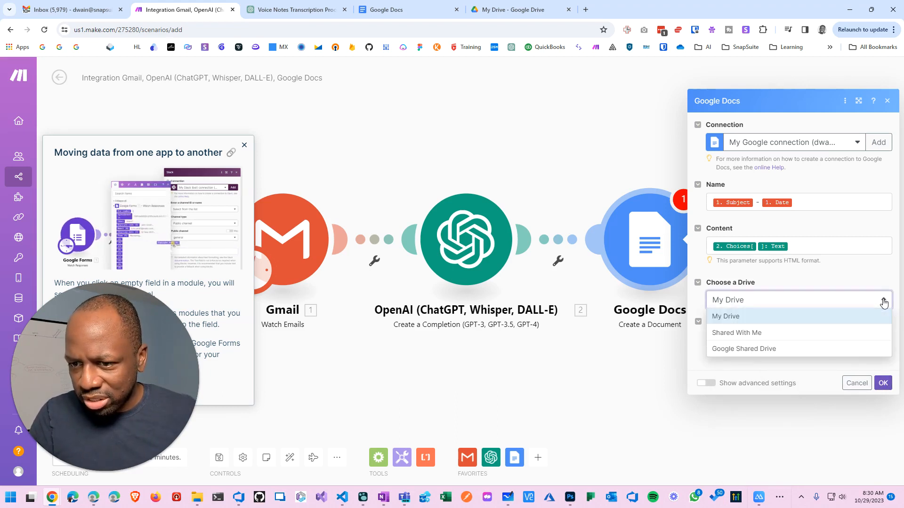
{"action": "left_click", "coordinate": [883, 301]}
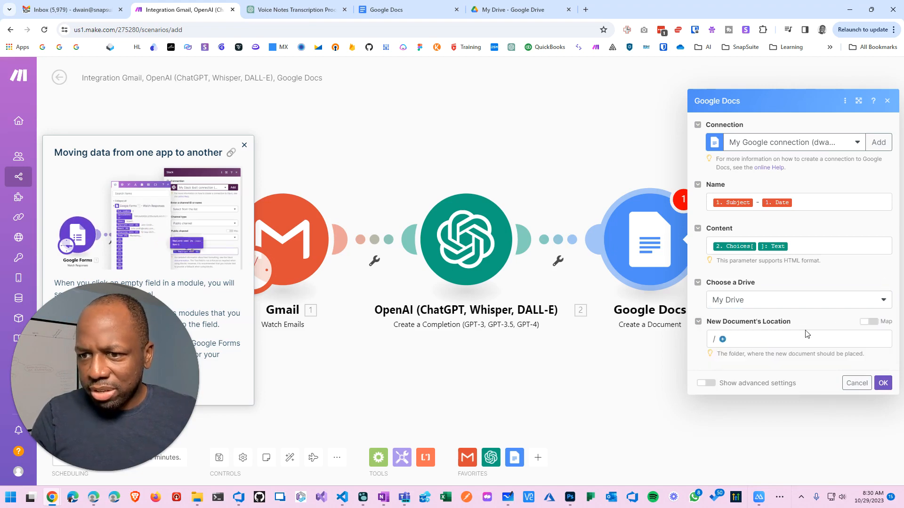
{"action": "left_click", "coordinate": [855, 145]}
{"action": "left_click", "coordinate": [854, 145]}
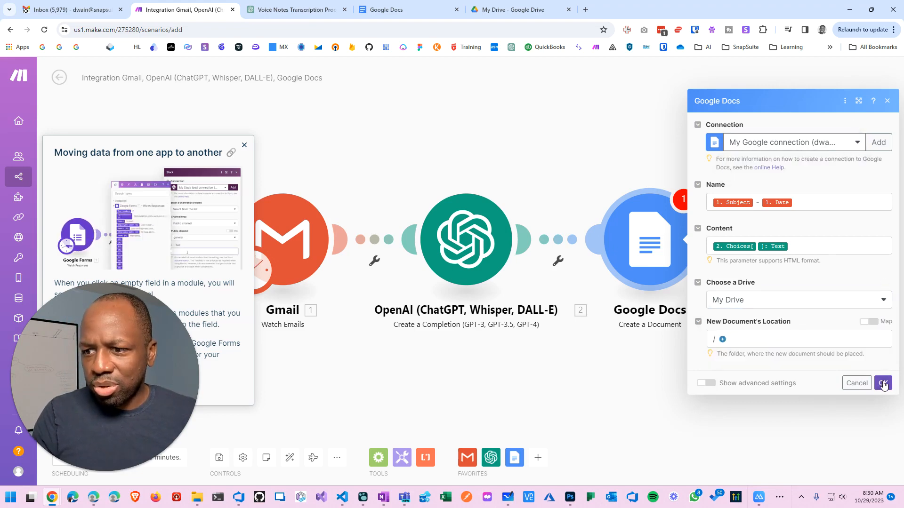
Confirm the Google Docs module's settings and dismiss the help card about moving data between apps.
{"action": "left_click", "coordinate": [883, 384]}
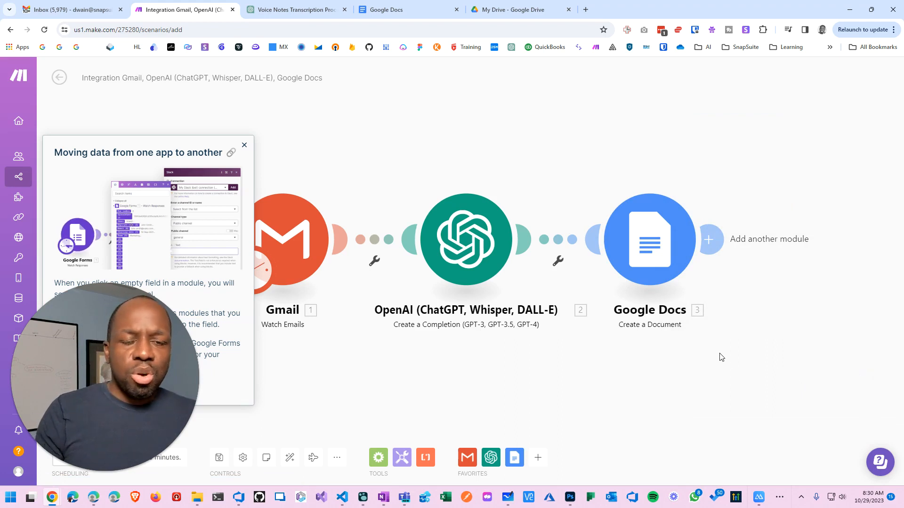
{"action": "left_click", "coordinate": [243, 145]}
{"action": "scroll", "coordinate": [698, 273], "scroll_direction": "down", "scroll_amount": 2}
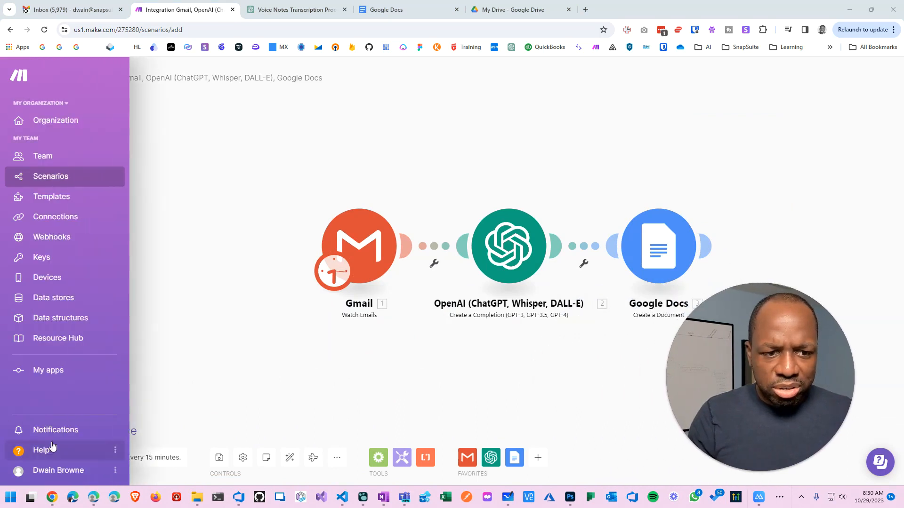
{"action": "left_click", "coordinate": [175, 459]}
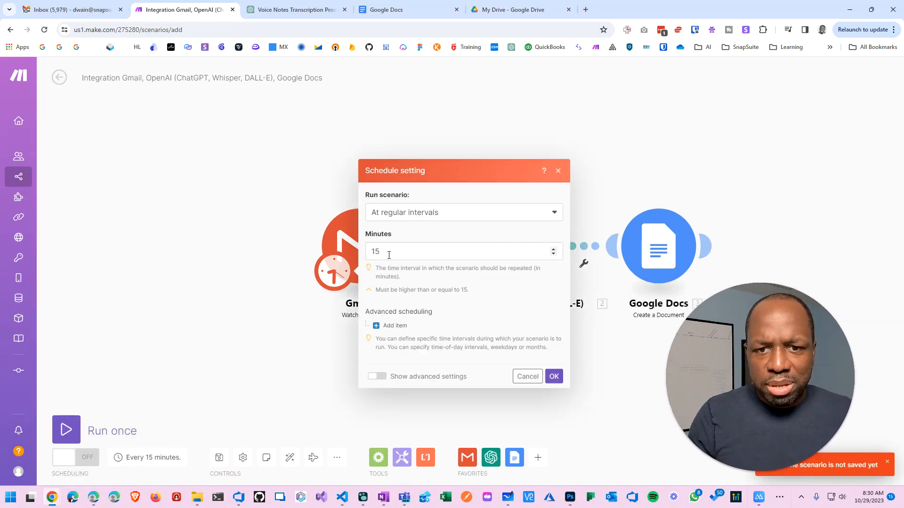
{"action": "left_click", "coordinate": [458, 209]}
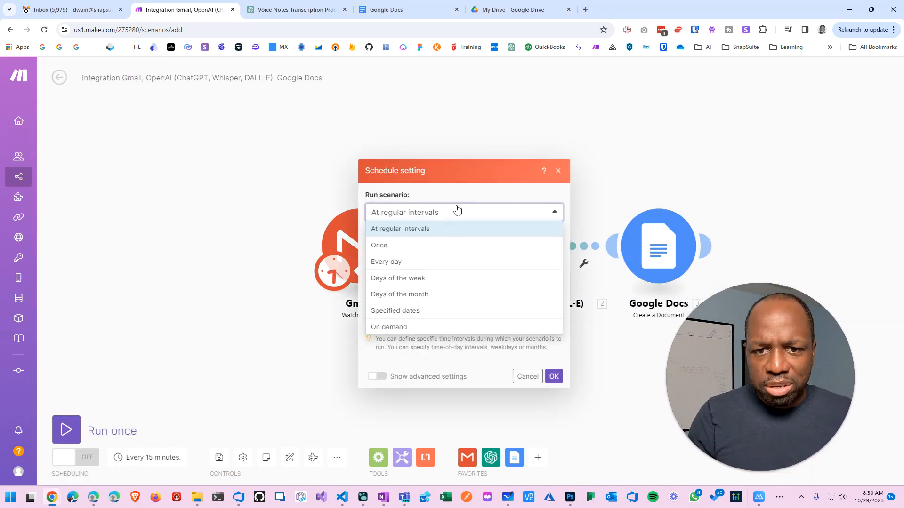
{"action": "left_click", "coordinate": [435, 245]}
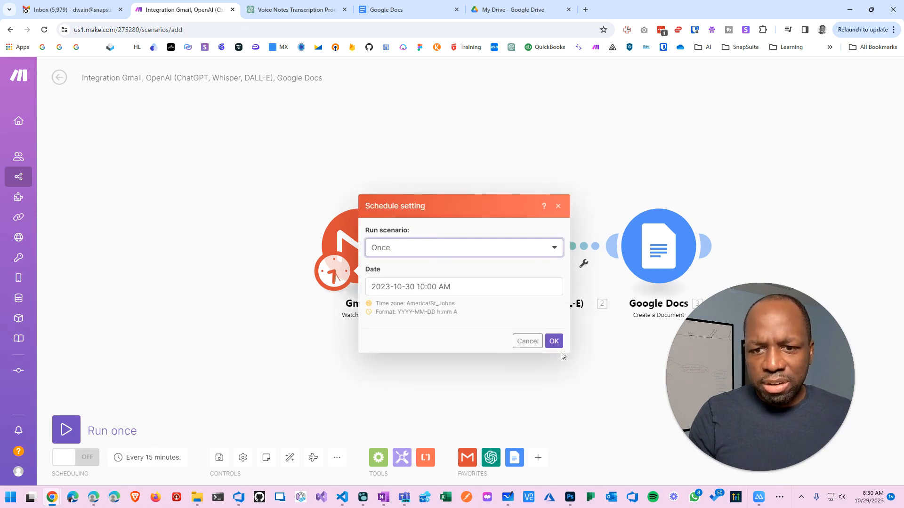
{"action": "left_click", "coordinate": [528, 342]}
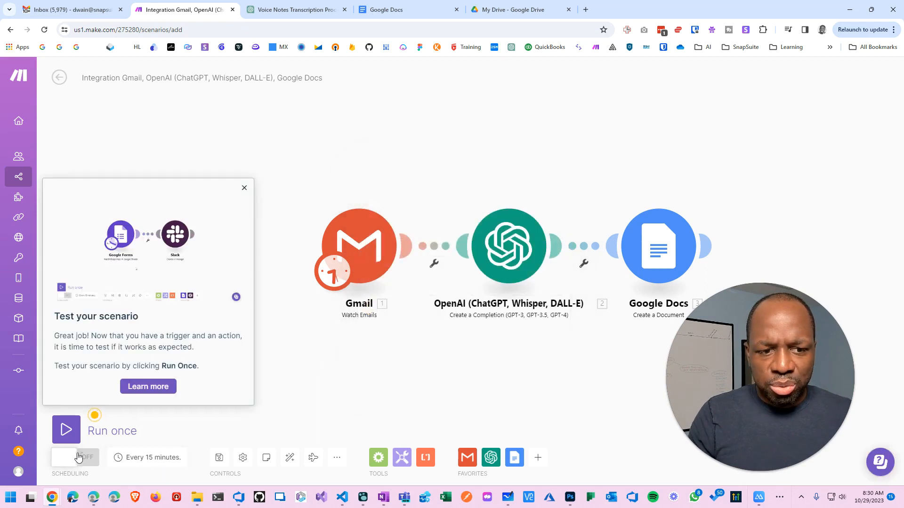
Run the scenario once, dismiss the help card, and inspect the Gmail module's operation details.
{"action": "left_click", "coordinate": [65, 430]}
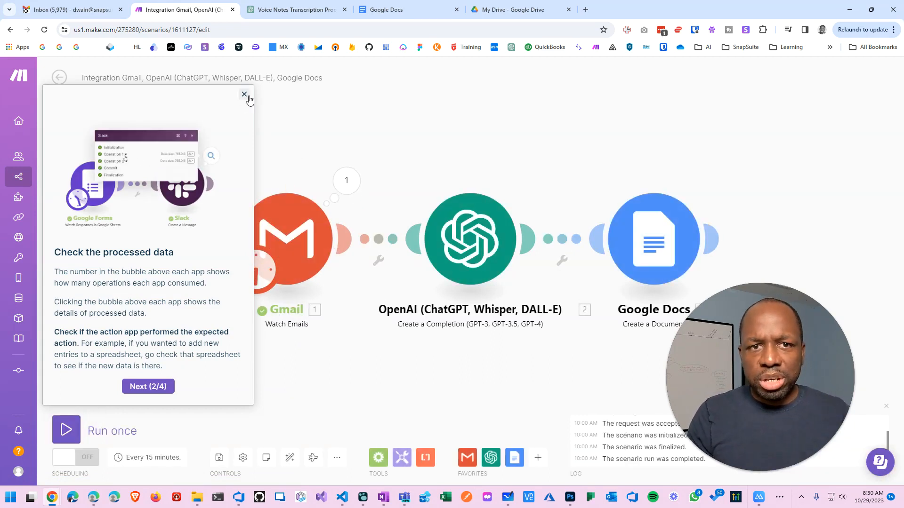
{"action": "left_click", "coordinate": [245, 95]}
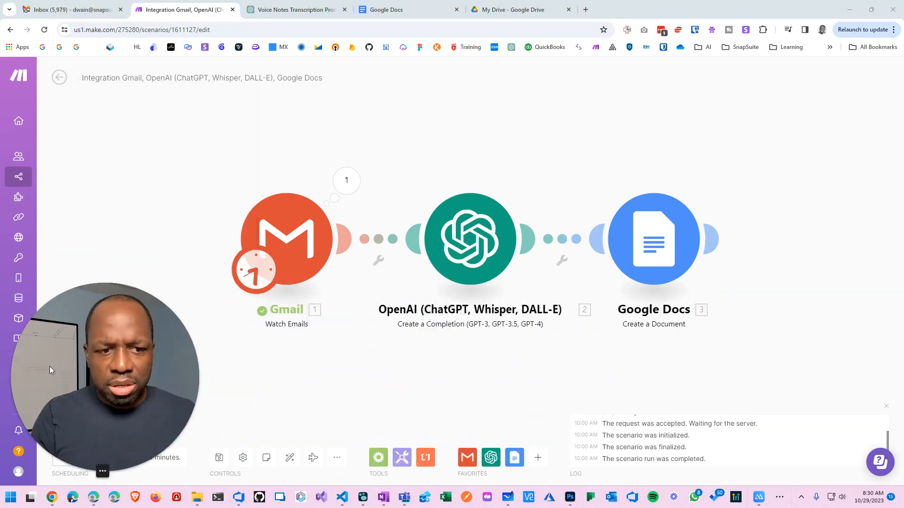
{"action": "left_click", "coordinate": [347, 180]}
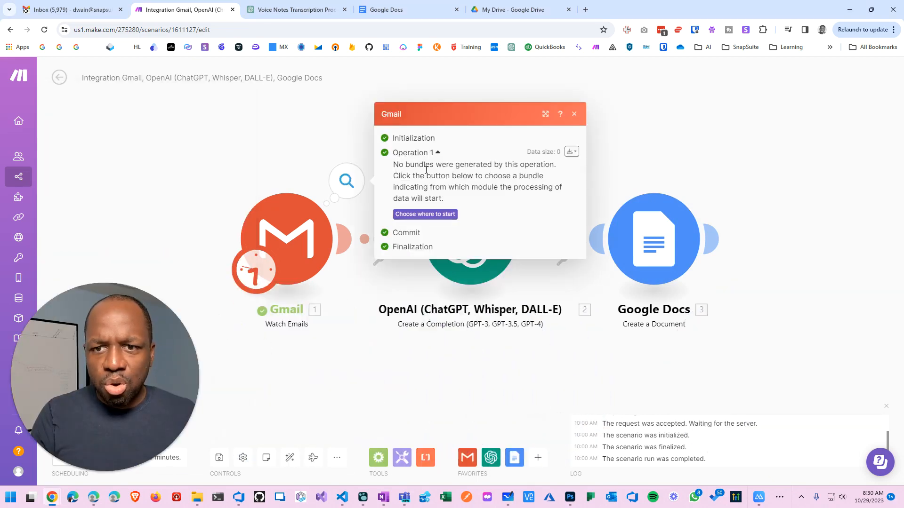
{"action": "left_click", "coordinate": [597, 174]}
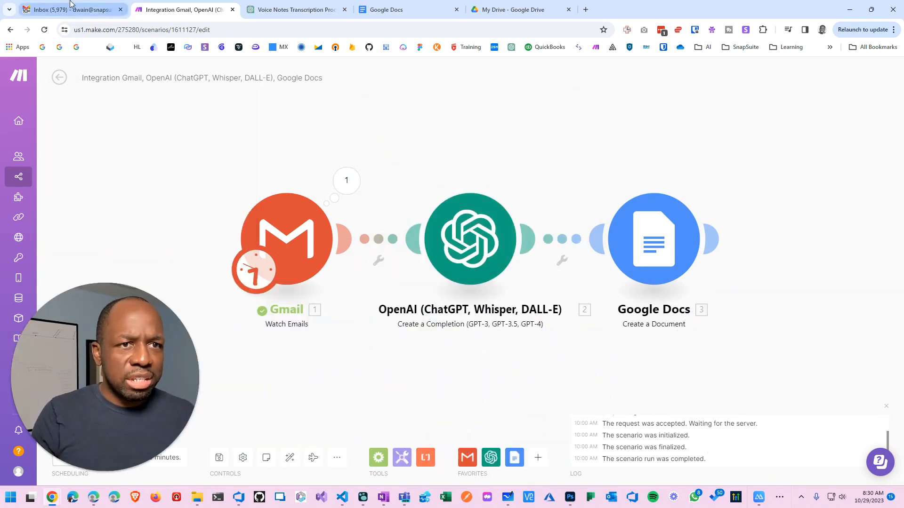
Switch to the Gmail inbox, reload it, and open the most recent "My Recorded Notes" conversation.
{"action": "left_click", "coordinate": [90, 5]}
{"action": "key", "text": "F5"}
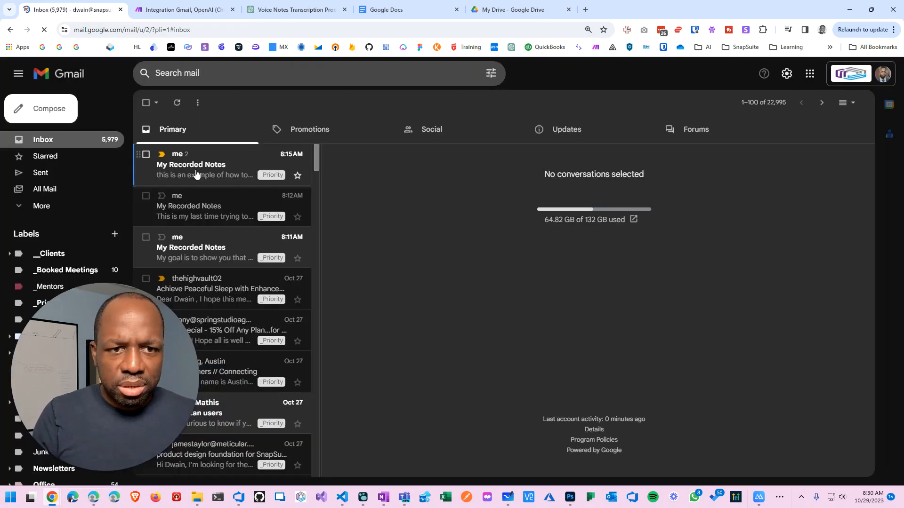
{"action": "left_click", "coordinate": [197, 175]}
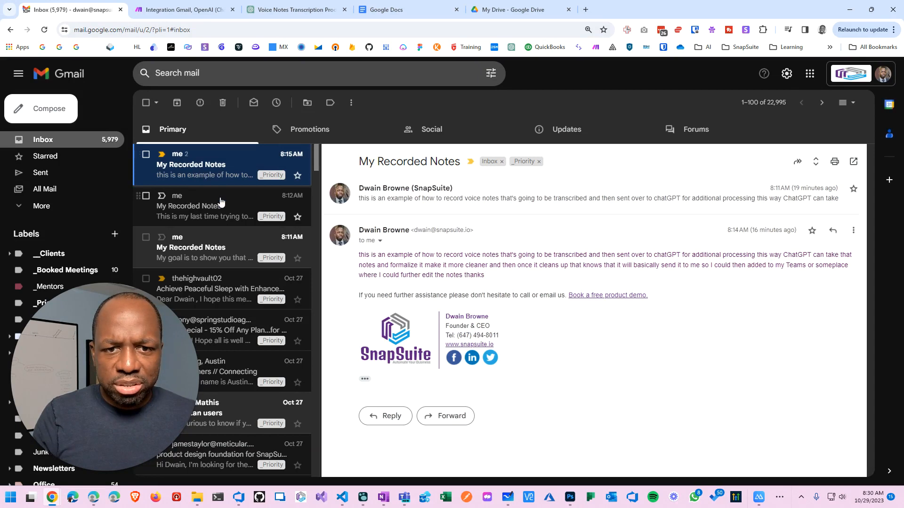
Select the three existing "My Recorded Notes" conversations in the Gmail inbox and remove them from it.
{"action": "left_click", "coordinate": [220, 197]}
{"action": "left_click", "coordinate": [222, 173]}
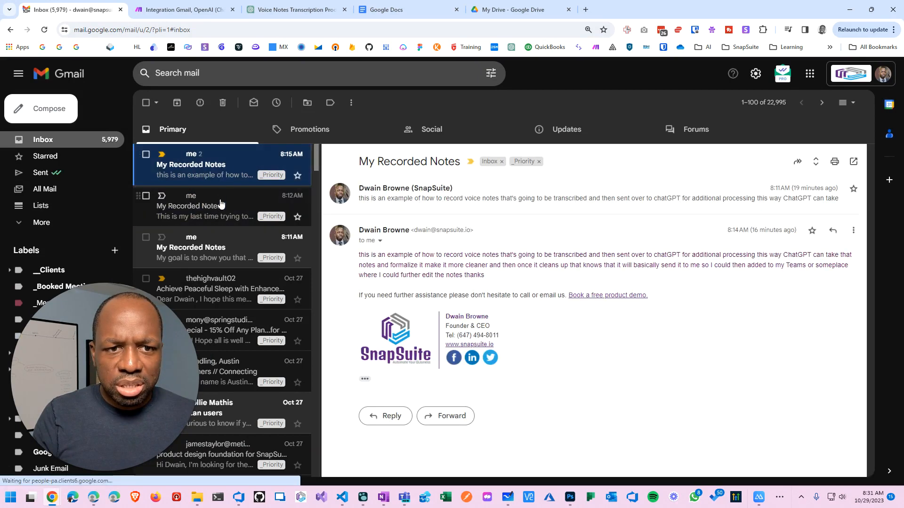
{"action": "left_click", "coordinate": [211, 246]}
{"action": "left_click", "coordinate": [217, 291]}
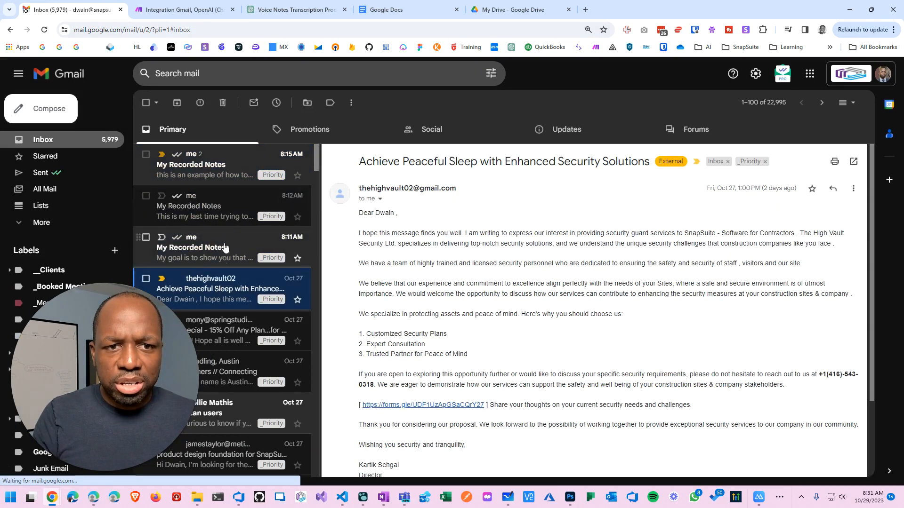
{"action": "left_click", "coordinate": [231, 169]}
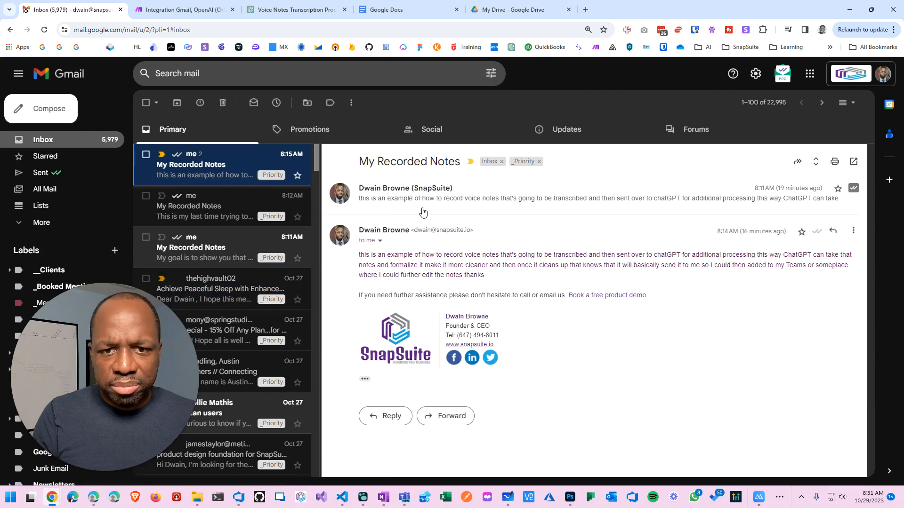
{"action": "left_click", "coordinate": [190, 168]}
{"action": "left_click", "coordinate": [146, 237]}
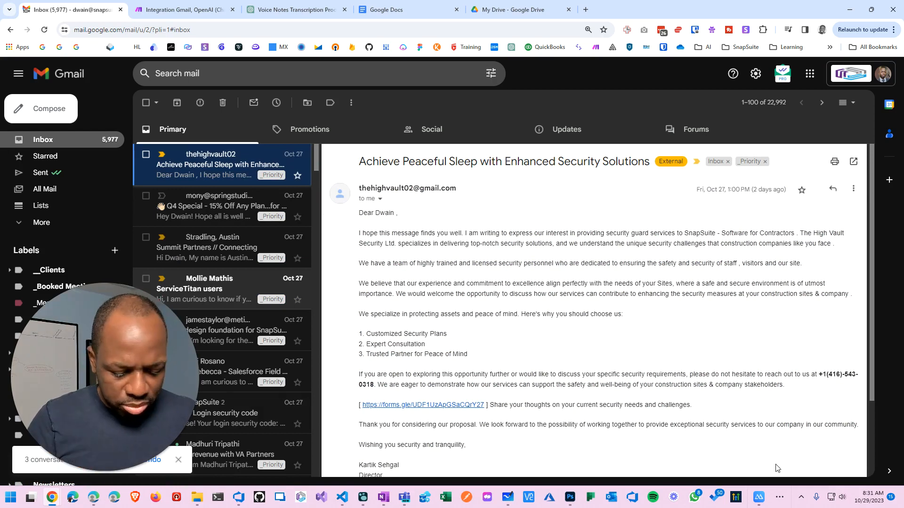
Bring up the mirrored phone to record a new voice note with Siri, hide it, and open the new "My Recorded Notes" email.
{"action": "left_click", "coordinate": [759, 498]}
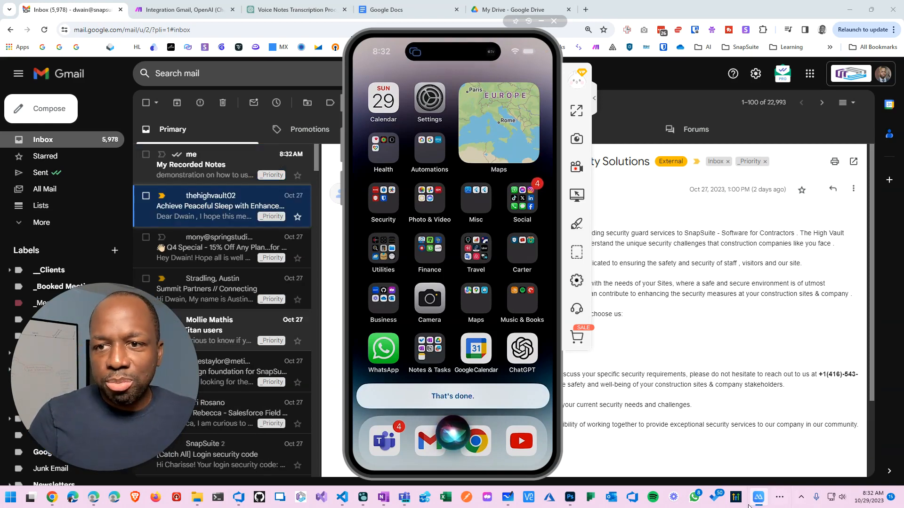
{"action": "left_click", "coordinate": [715, 286]}
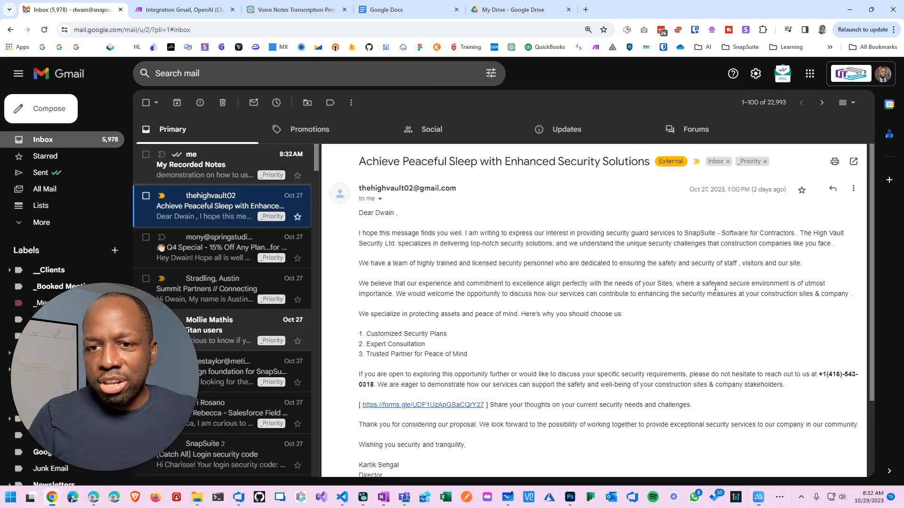
{"action": "left_click", "coordinate": [202, 165]}
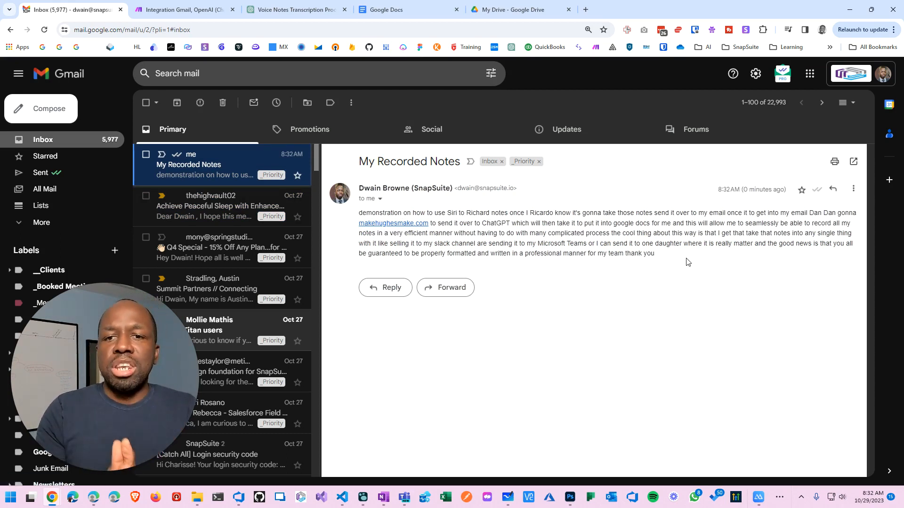
Switch to the Make scenario and run it once, rechecking the source email in Gmail during the run.
{"action": "left_click", "coordinate": [224, 5]}
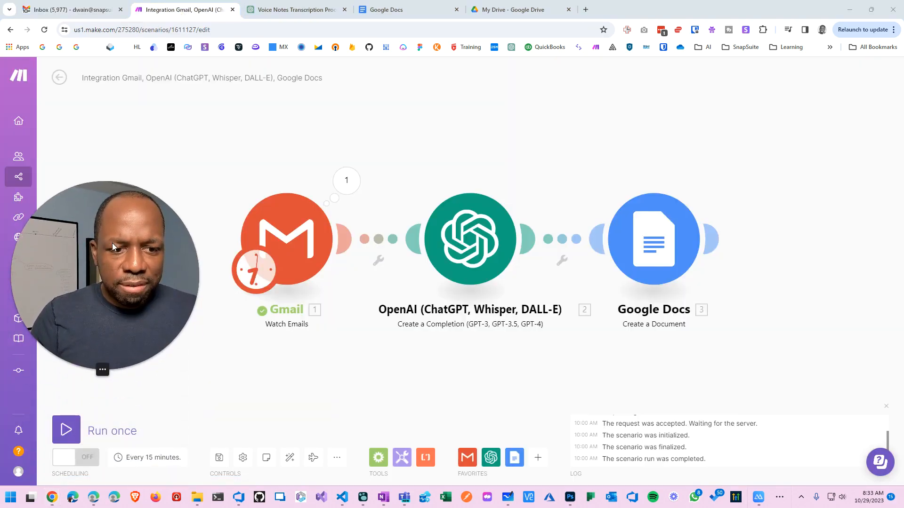
{"action": "left_click", "coordinate": [67, 431]}
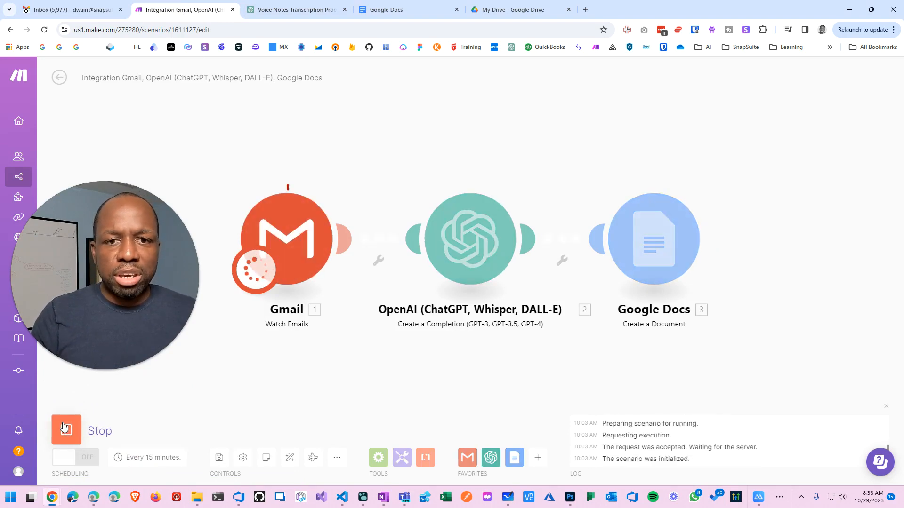
{"action": "left_click", "coordinate": [40, 10]}
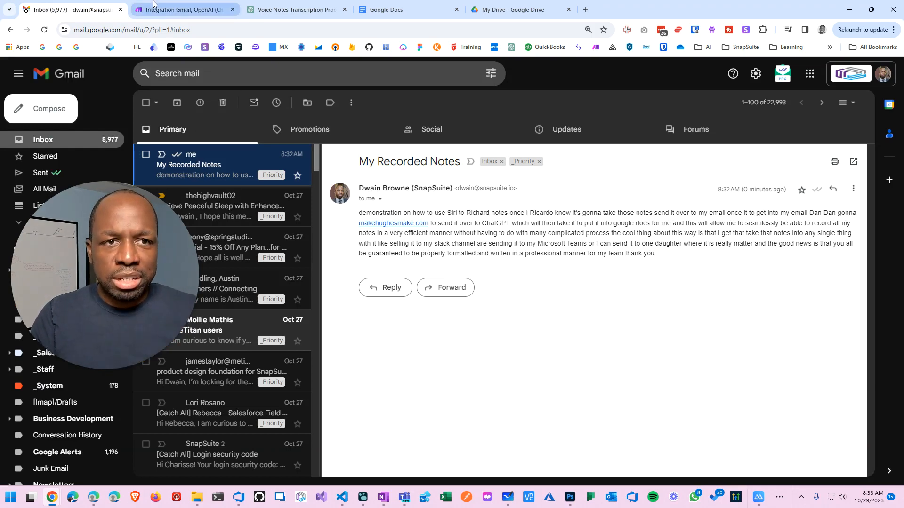
{"action": "left_click", "coordinate": [207, 15]}
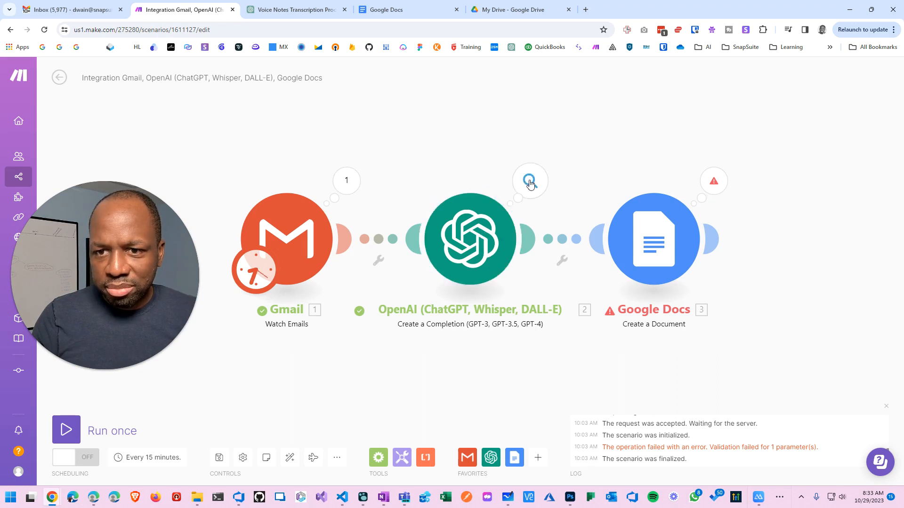
Examine the OpenAI module's operation output down to the message content under Choices, and close the details.
{"action": "left_click", "coordinate": [530, 182]}
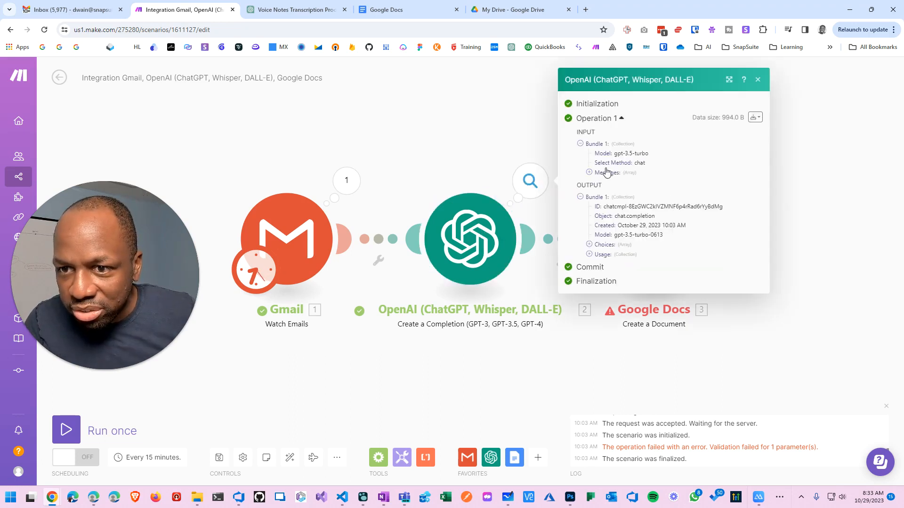
{"action": "left_click", "coordinate": [589, 244]}
{"action": "left_click", "coordinate": [598, 250]}
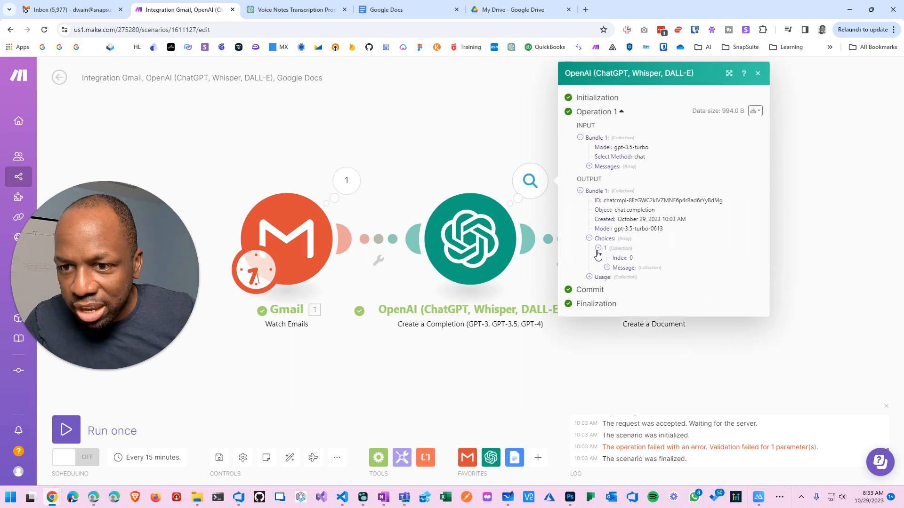
{"action": "left_click", "coordinate": [608, 268]}
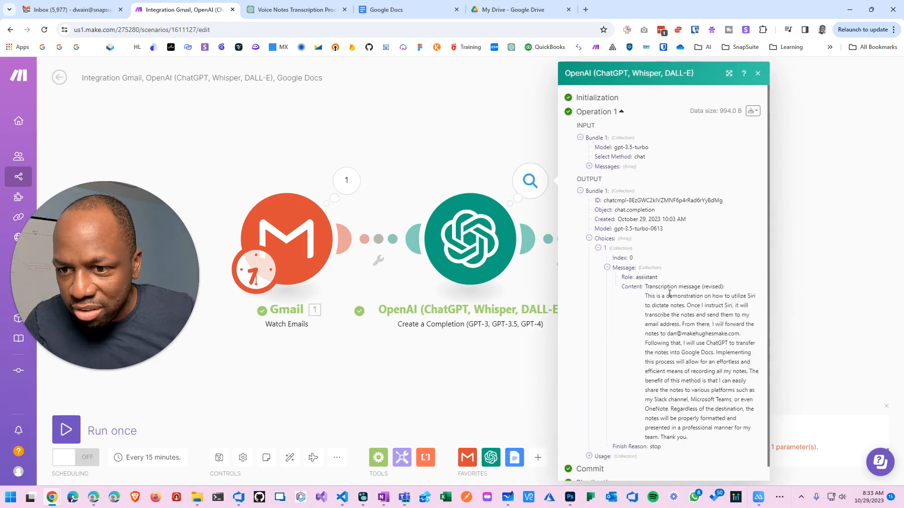
{"action": "scroll", "coordinate": [675, 296], "scroll_direction": "down", "scroll_amount": 1}
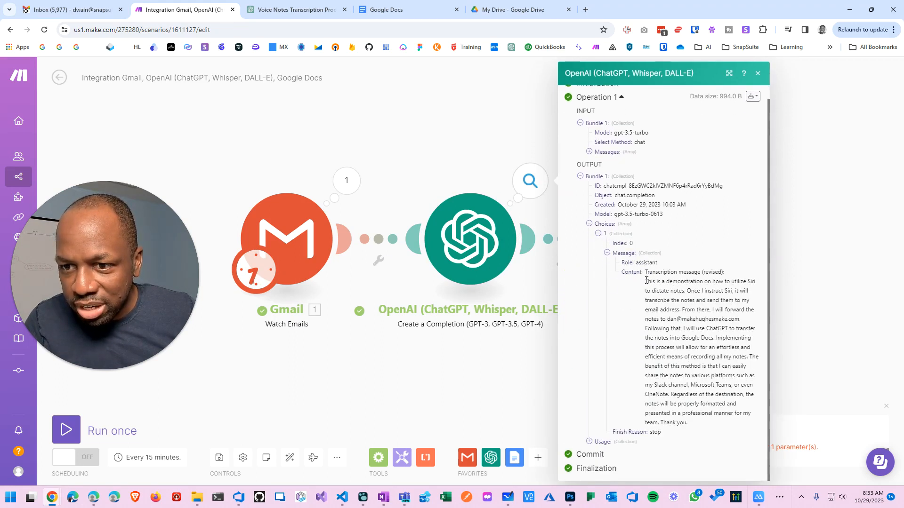
{"action": "left_click_drag", "start_coordinate": [646, 282], "coordinate": [654, 308]}
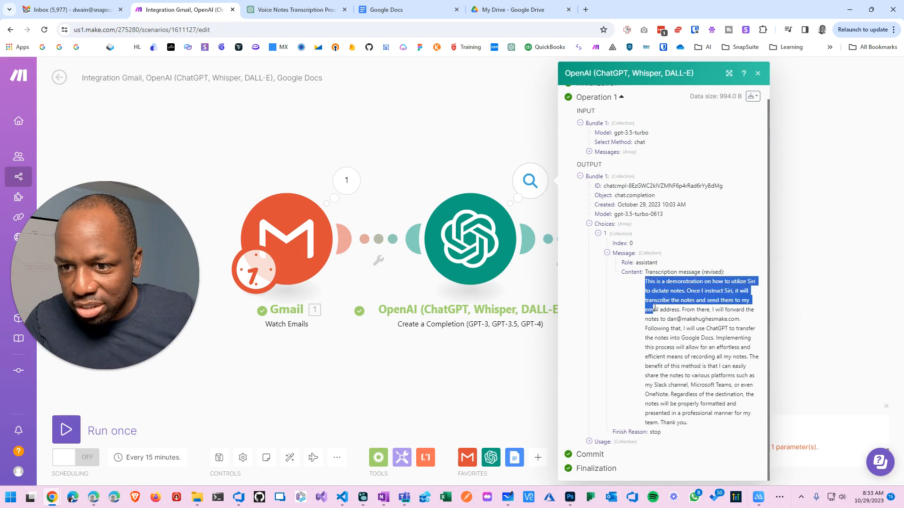
{"action": "left_click", "coordinate": [644, 282]}
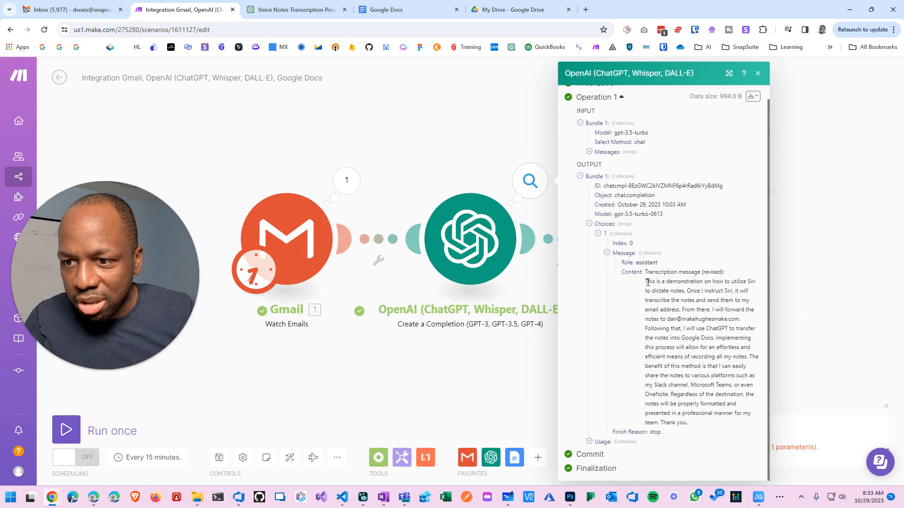
{"action": "left_click_drag", "start_coordinate": [647, 282], "coordinate": [732, 404]}
{"action": "left_click", "coordinate": [695, 423]}
{"action": "left_click", "coordinate": [767, 238]}
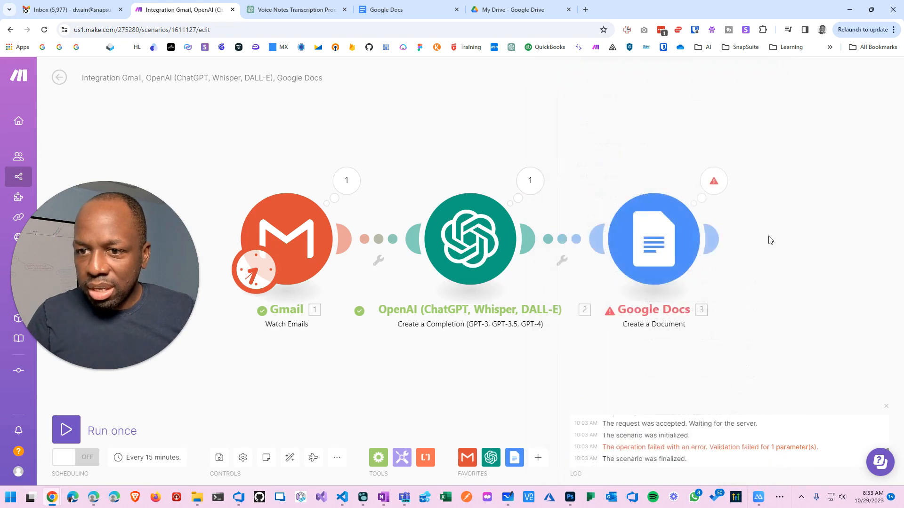
In the Google Docs module, replace the Content mapping with the OpenAI Choices[]: Message.Content item and save the settings.
{"action": "left_click", "coordinate": [699, 193]}
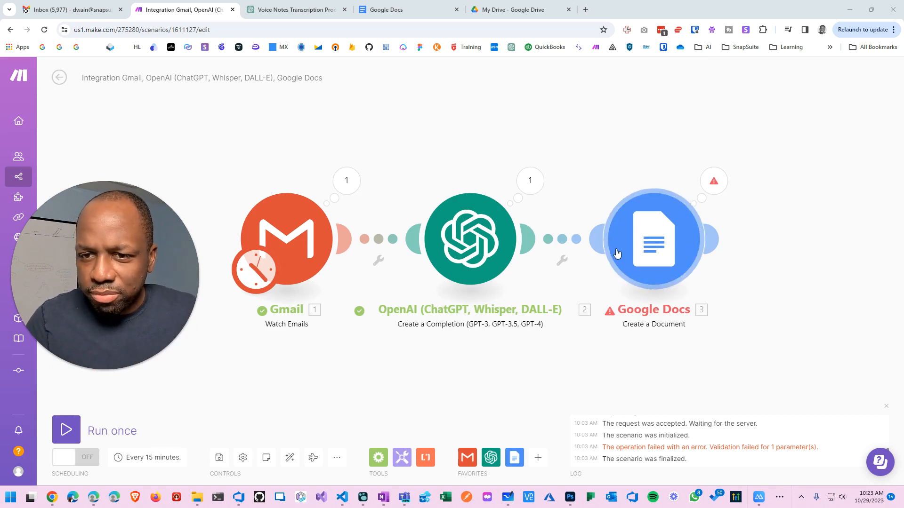
{"action": "left_click", "coordinate": [646, 246]}
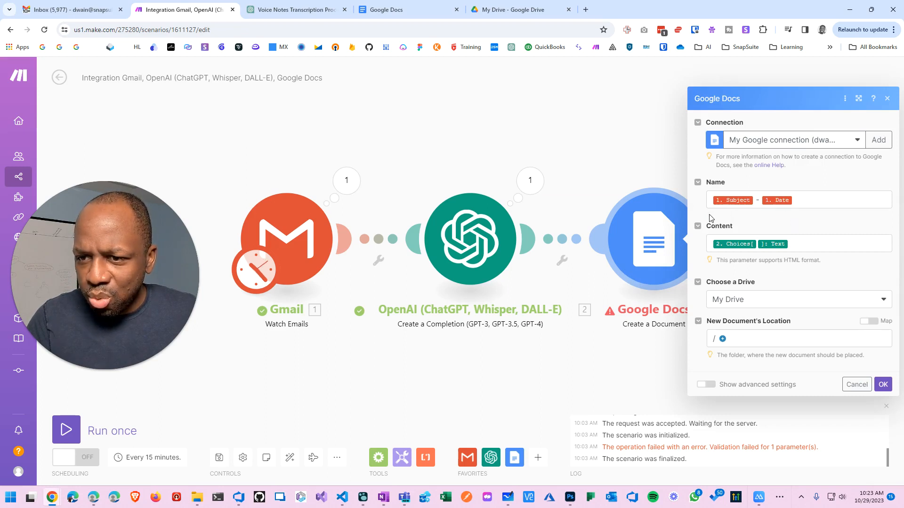
{"action": "left_click", "coordinate": [804, 246]}
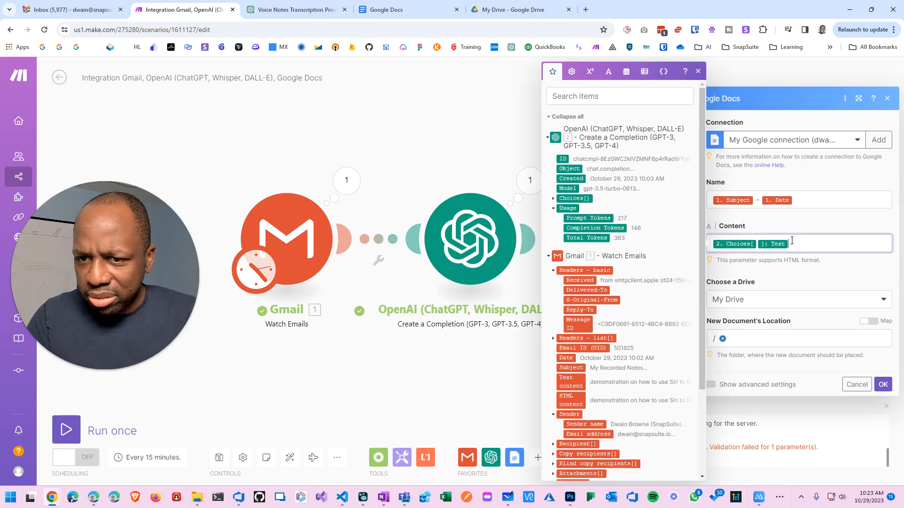
{"action": "key", "text": "BackSpace"}
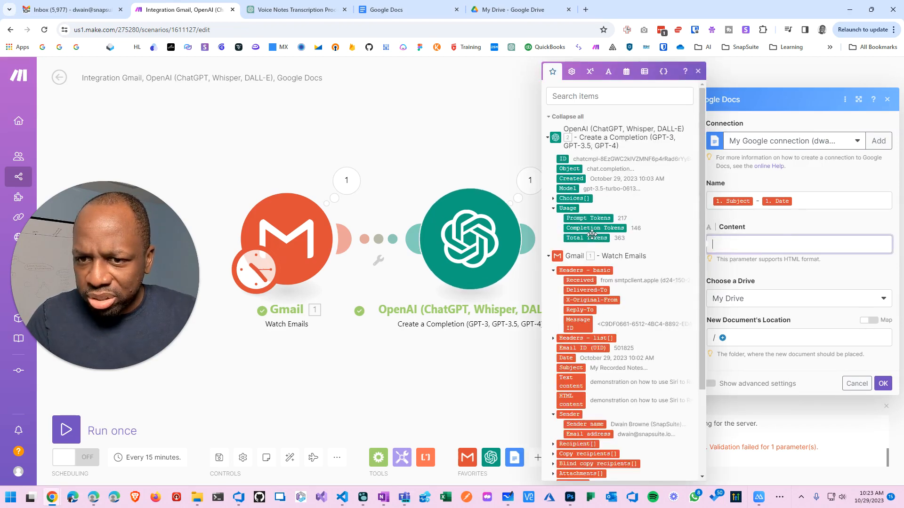
{"action": "left_click", "coordinate": [567, 199]}
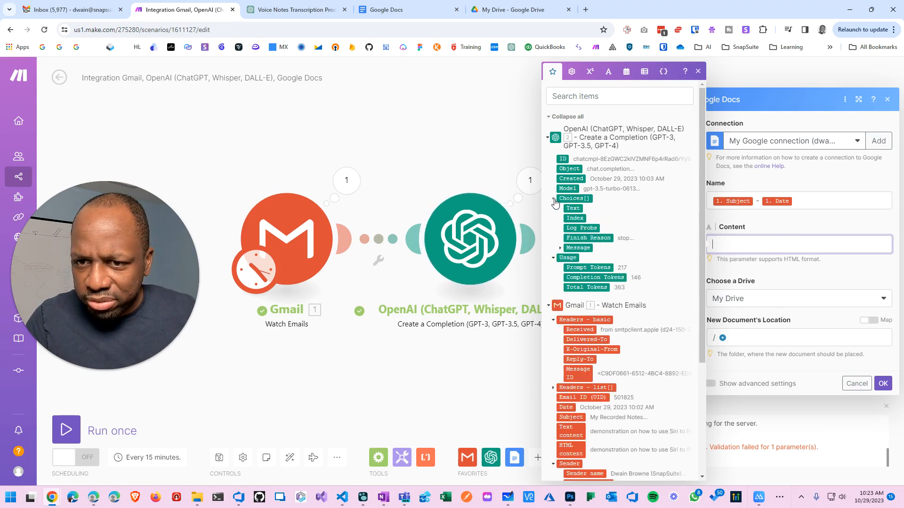
{"action": "left_click", "coordinate": [562, 247]}
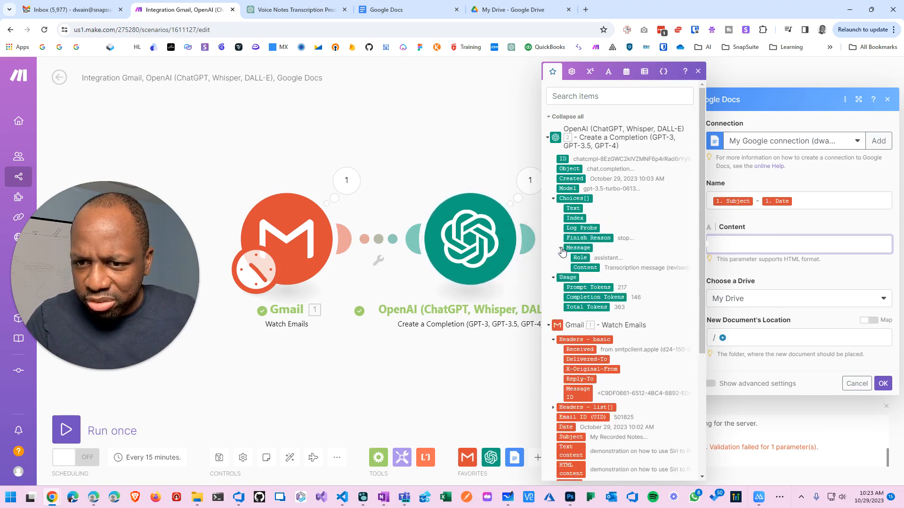
{"action": "left_click", "coordinate": [586, 267]}
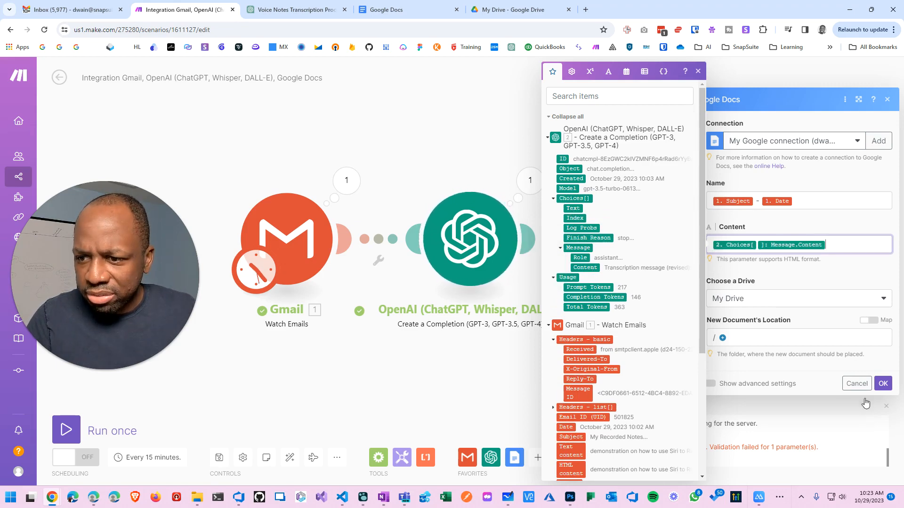
{"action": "left_click", "coordinate": [883, 384]}
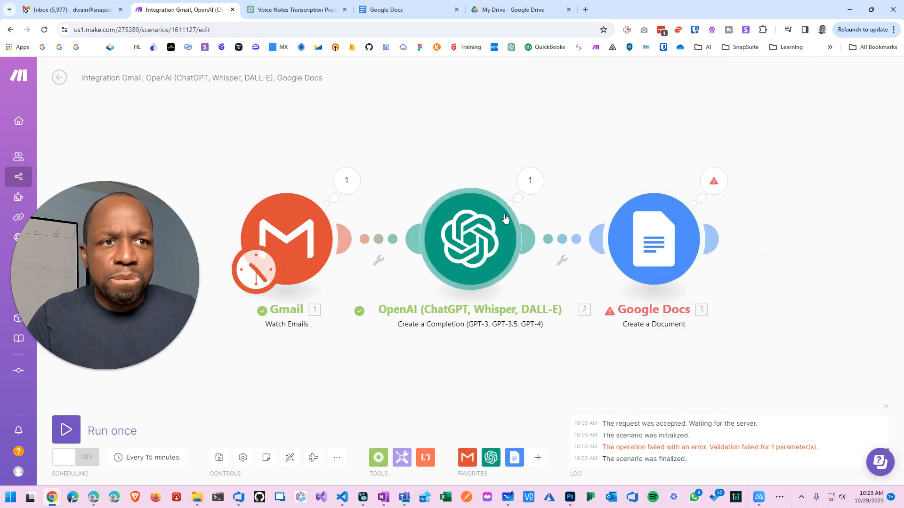
Mark the "My Recorded Notes" email as unread in Gmail and run the Make scenario once again.
{"action": "left_click", "coordinate": [99, 13]}
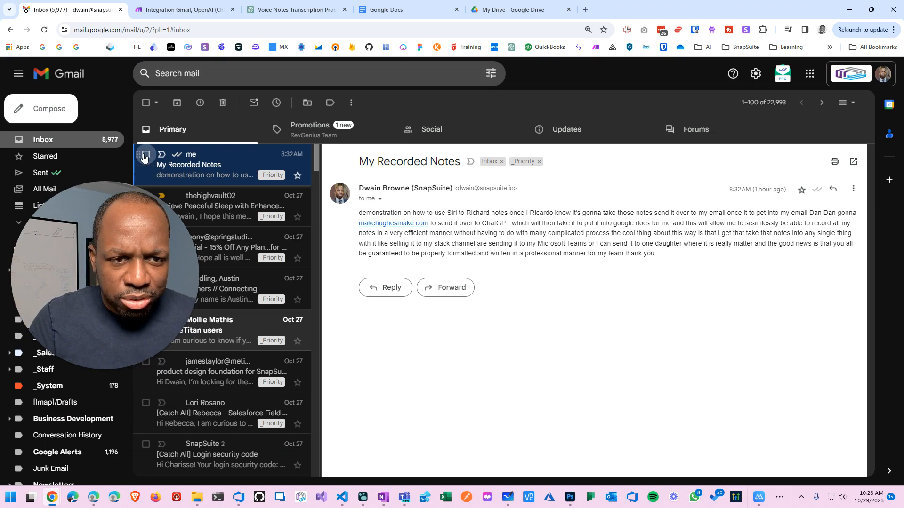
{"action": "left_click", "coordinate": [351, 103]}
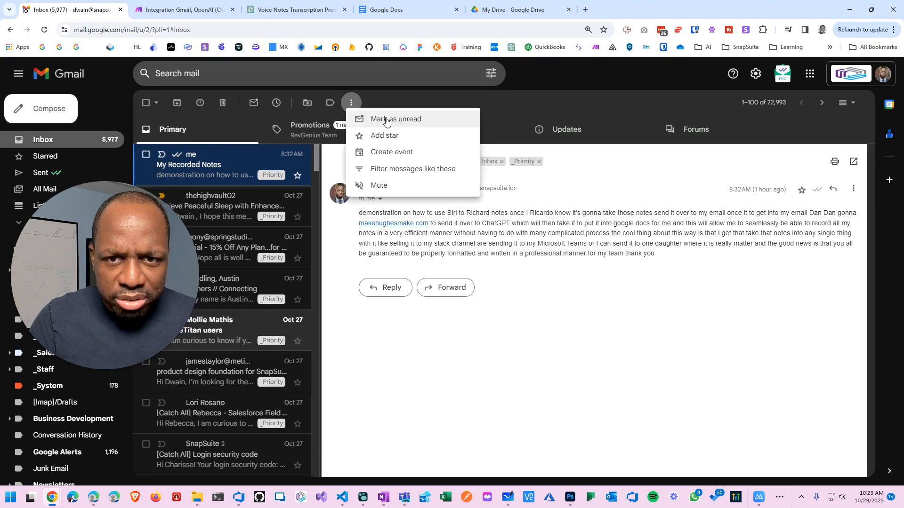
{"action": "left_click", "coordinate": [386, 122]}
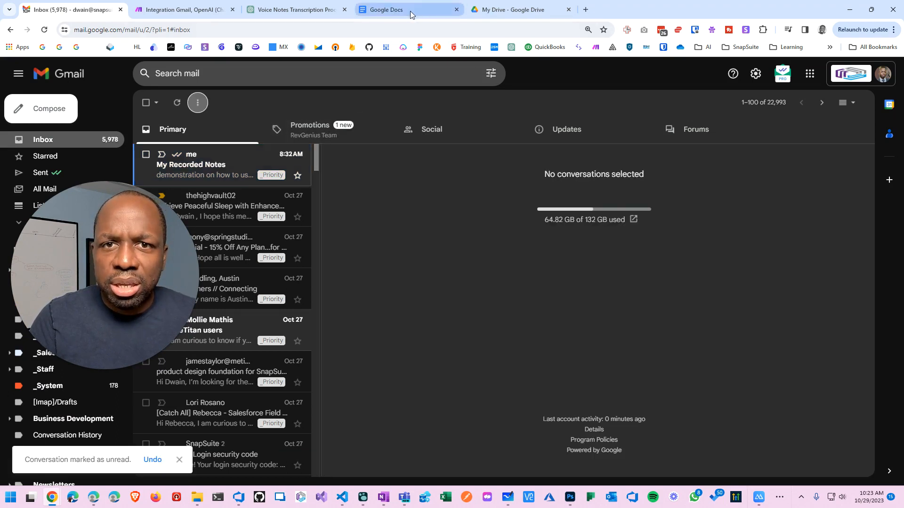
{"action": "left_click", "coordinate": [207, 10]}
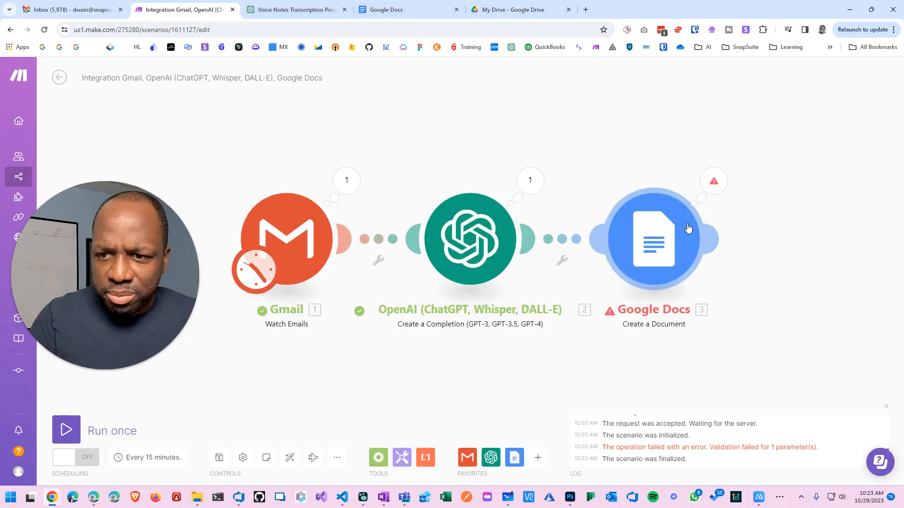
{"action": "left_click", "coordinate": [69, 435]}
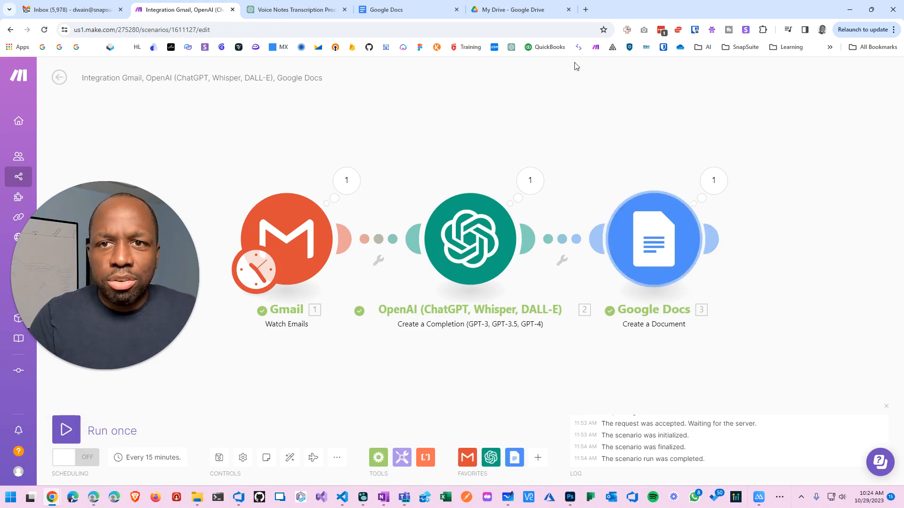
Switch to Google Drive and open Google Docs from the Google apps list to look for the generated document.
{"action": "left_click", "coordinate": [511, 9]}
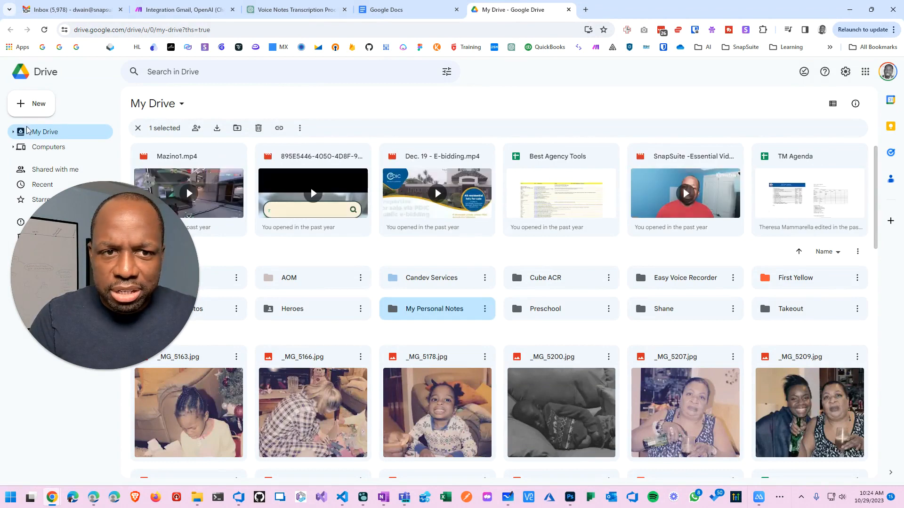
{"action": "left_click", "coordinate": [865, 71]}
{"action": "scroll", "coordinate": [818, 280], "scroll_direction": "down", "scroll_amount": 3}
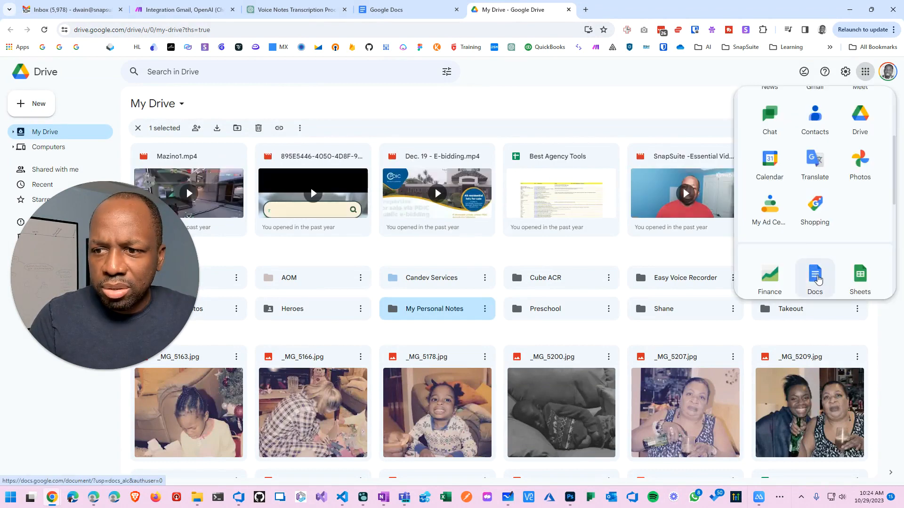
{"action": "left_click", "coordinate": [818, 279]}
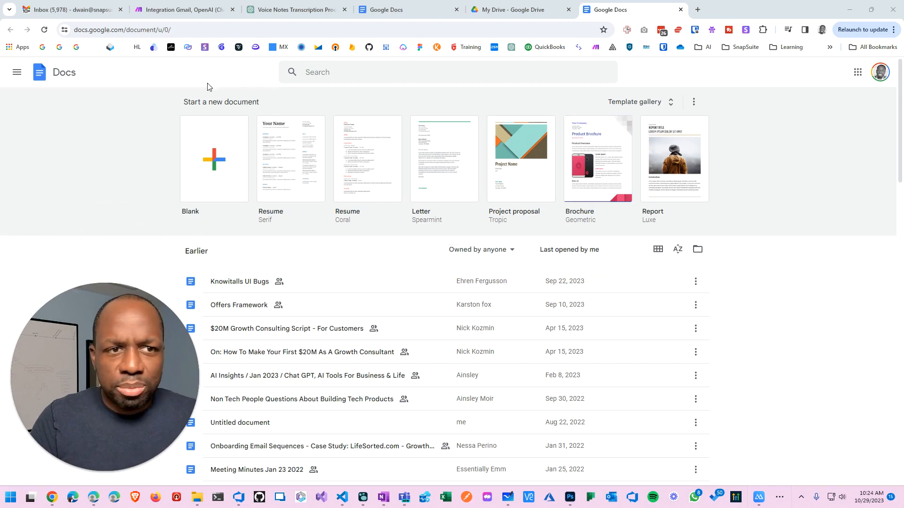
Go to the Google Docs home list and search the documents for "my notes".
{"action": "left_click", "coordinate": [18, 73]}
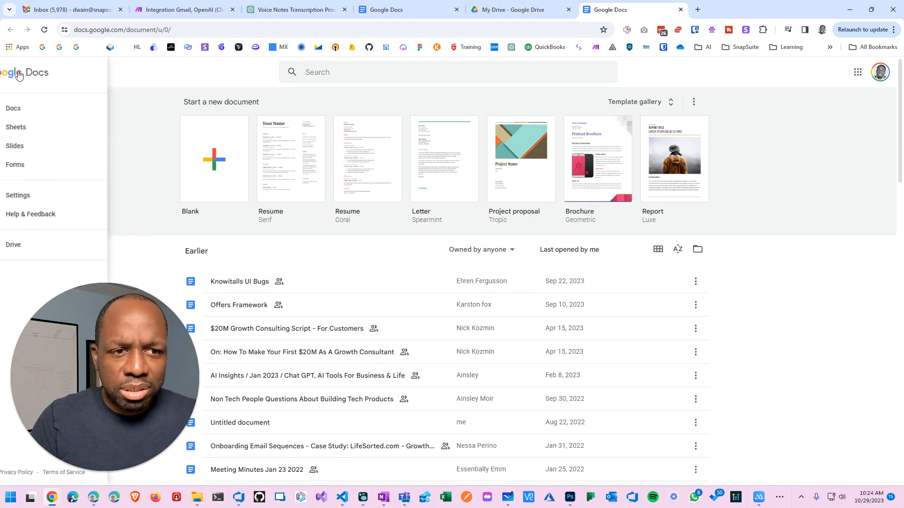
{"action": "left_click", "coordinate": [15, 109]}
{"action": "left_click", "coordinate": [356, 76]}
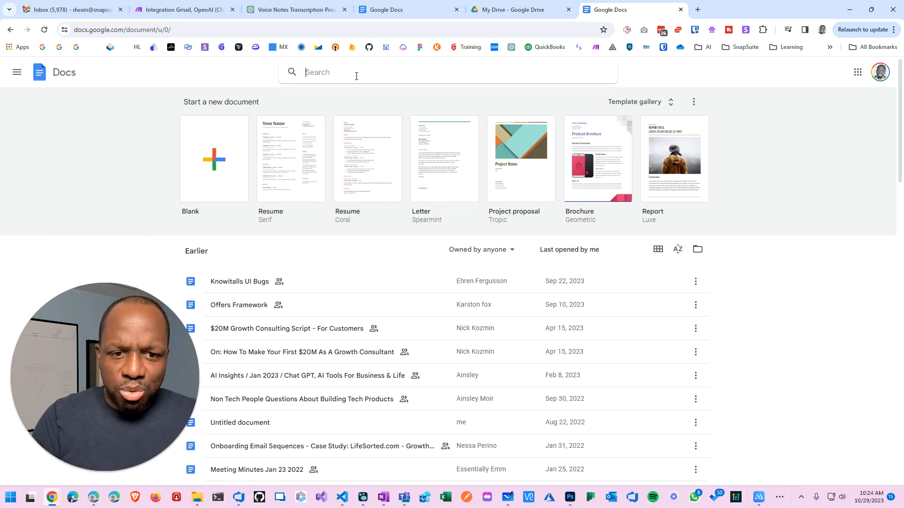
{"action": "type", "text": "my "}
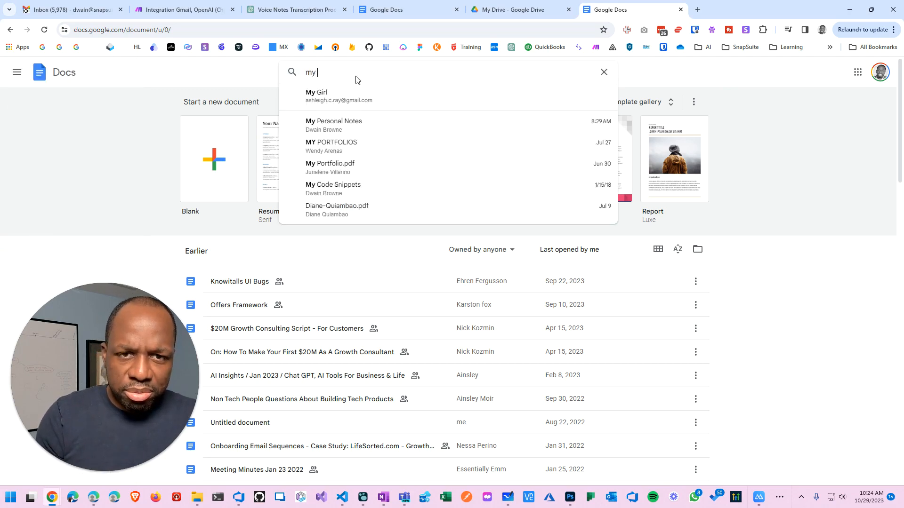
{"action": "type", "text": "notes"}
{"action": "key", "text": "Return"}
Recheck My Drive in Google Drive and the recent documents in the other Google Docs page for the new file.
{"action": "left_click", "coordinate": [518, 10]}
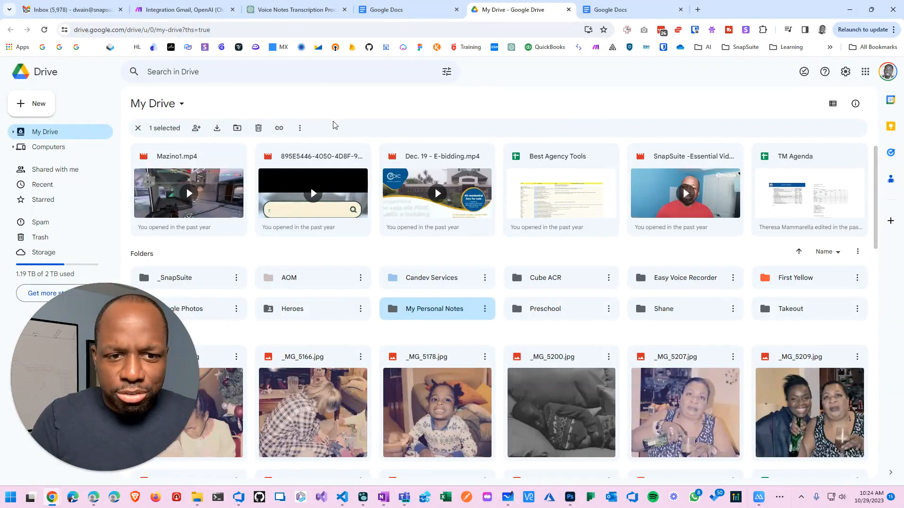
{"action": "left_click", "coordinate": [55, 136]}
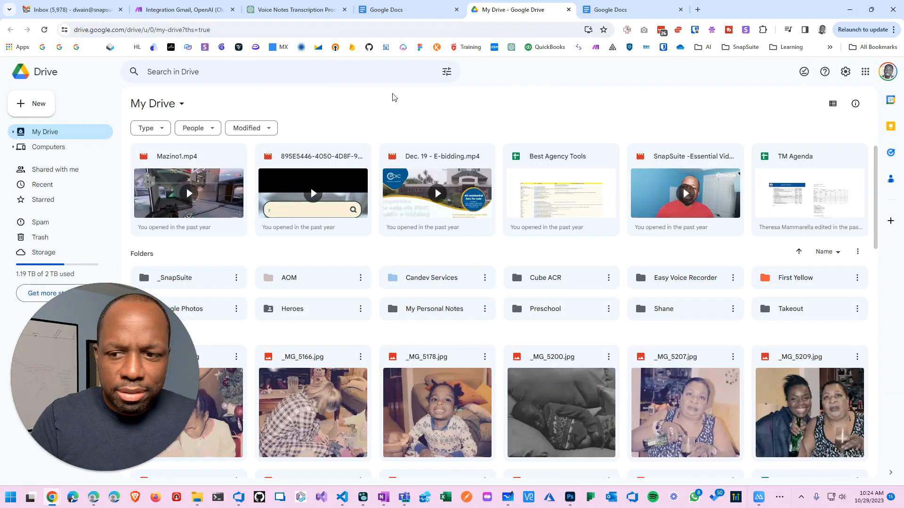
{"action": "left_click", "coordinate": [420, 12]}
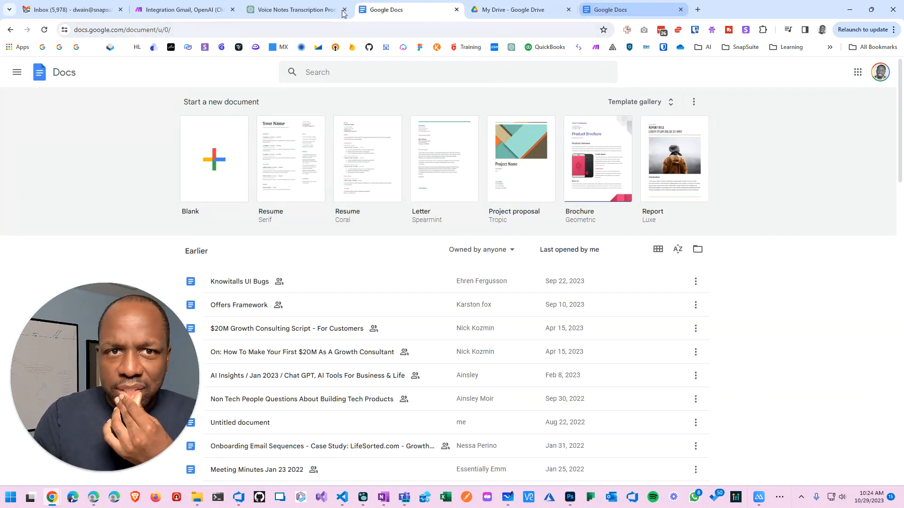
{"action": "left_click", "coordinate": [289, 12]}
In the Make scenario's Google Docs module, keep My Drive and set the New Document's Location to the OTHER folder.
{"action": "left_click", "coordinate": [207, 9]}
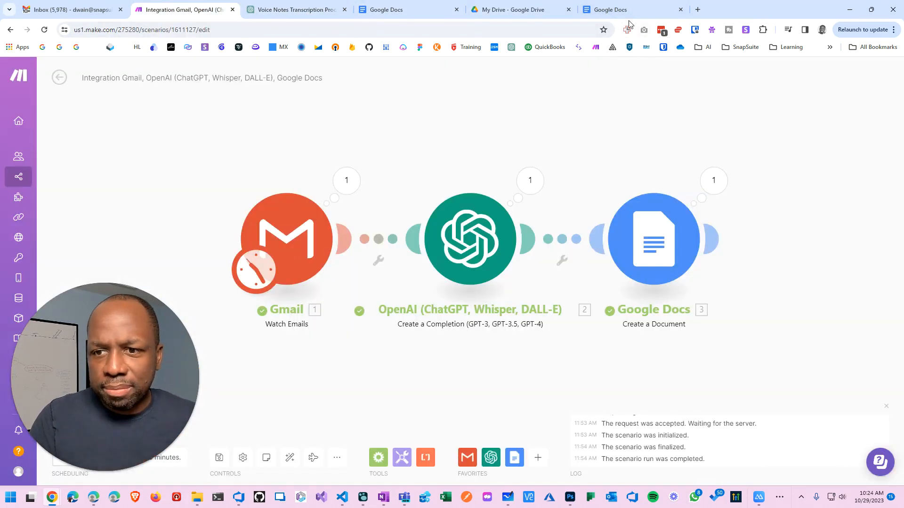
{"action": "left_click", "coordinate": [651, 244]}
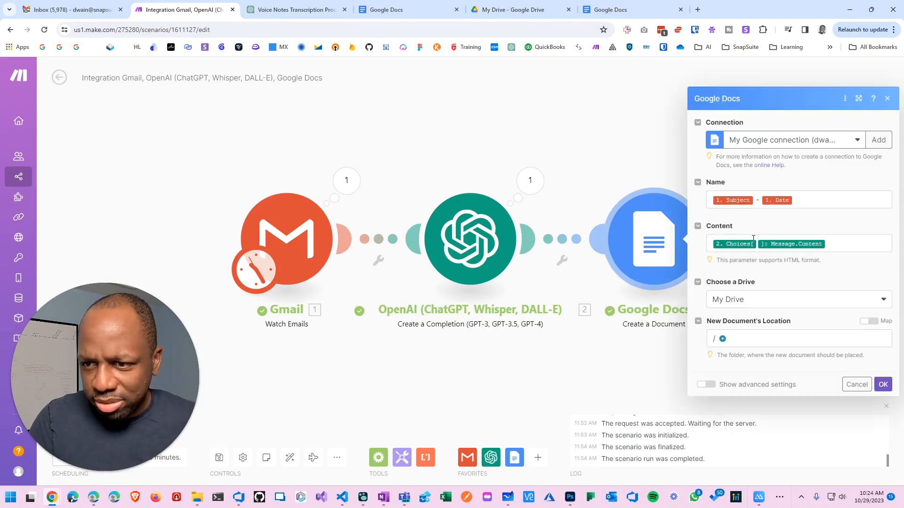
{"action": "left_click", "coordinate": [768, 300]}
{"action": "left_click", "coordinate": [726, 315]}
{"action": "left_click", "coordinate": [722, 339]}
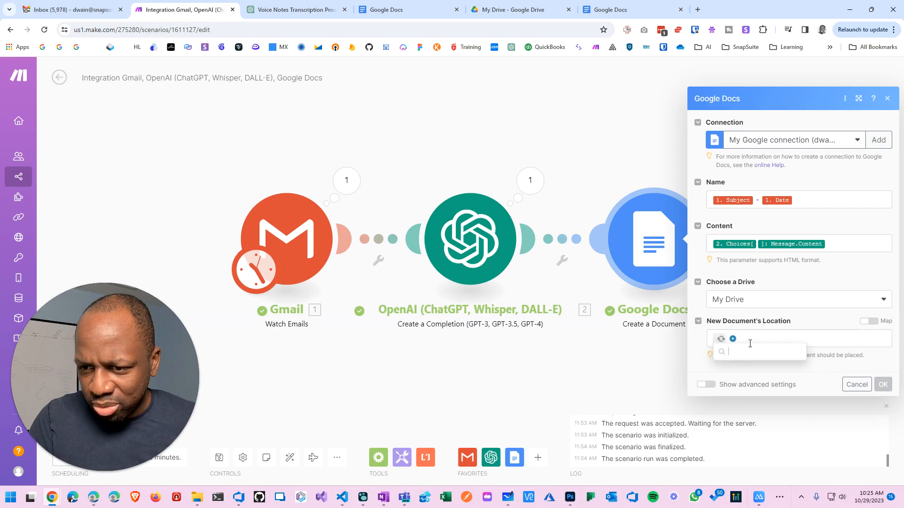
{"action": "left_click", "coordinate": [723, 339]}
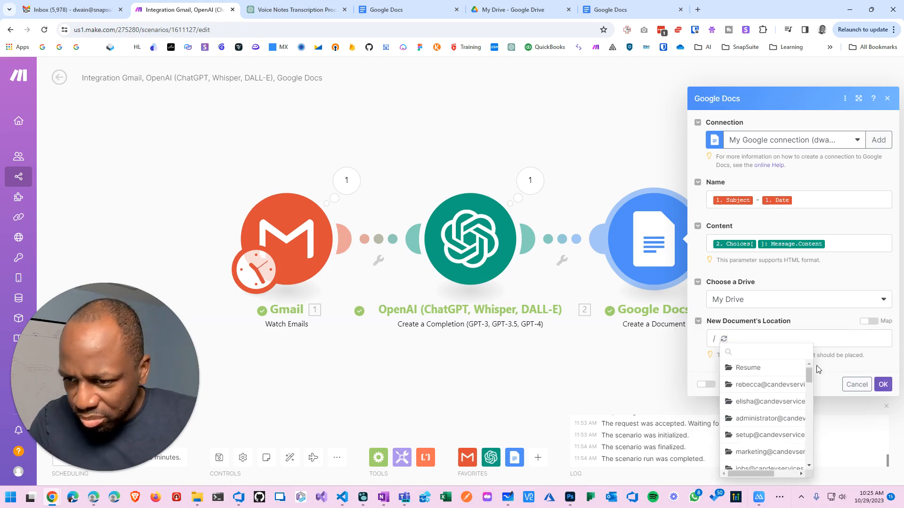
{"action": "left_click_drag", "start_coordinate": [809, 376], "coordinate": [810, 379]}
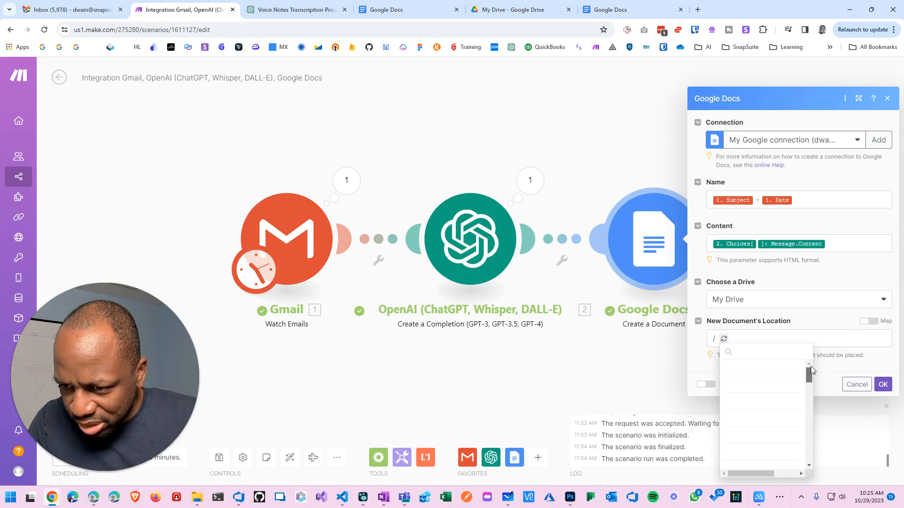
{"action": "scroll", "coordinate": [793, 406], "scroll_direction": "down", "scroll_amount": 5}
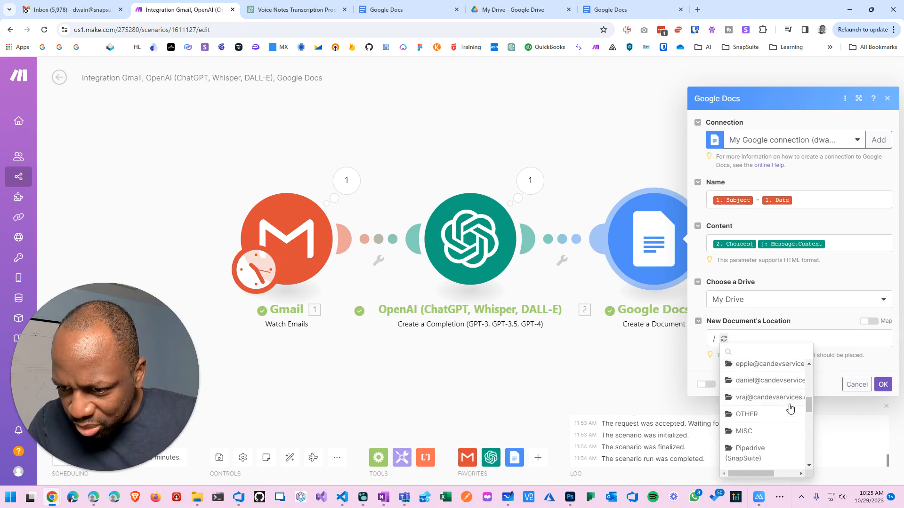
{"action": "scroll", "coordinate": [791, 410], "scroll_direction": "down", "scroll_amount": 1}
{"action": "scroll", "coordinate": [788, 408], "scroll_direction": "down", "scroll_amount": 4}
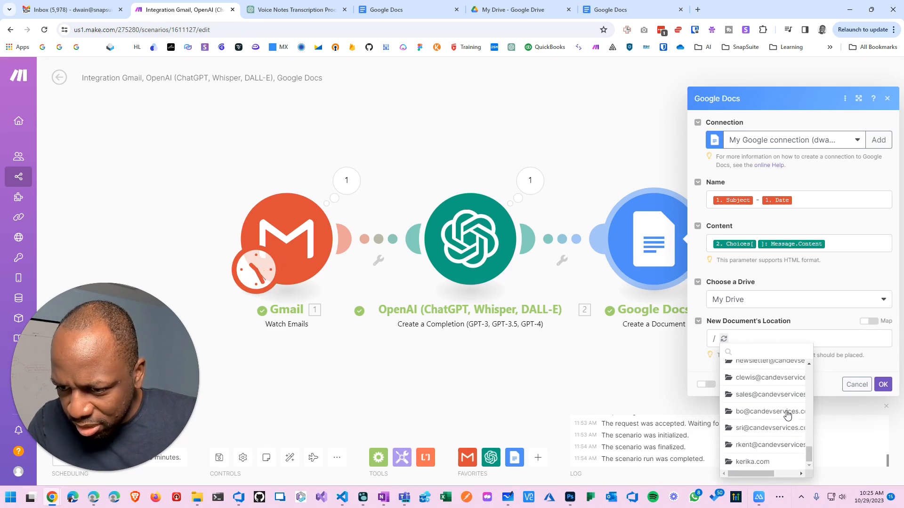
{"action": "scroll", "coordinate": [788, 414], "scroll_direction": "up", "scroll_amount": 5}
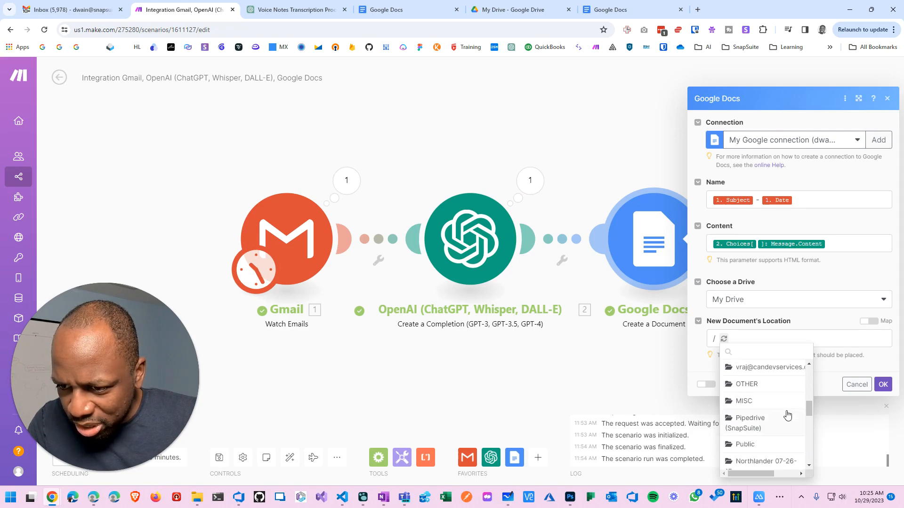
{"action": "left_click", "coordinate": [748, 432]}
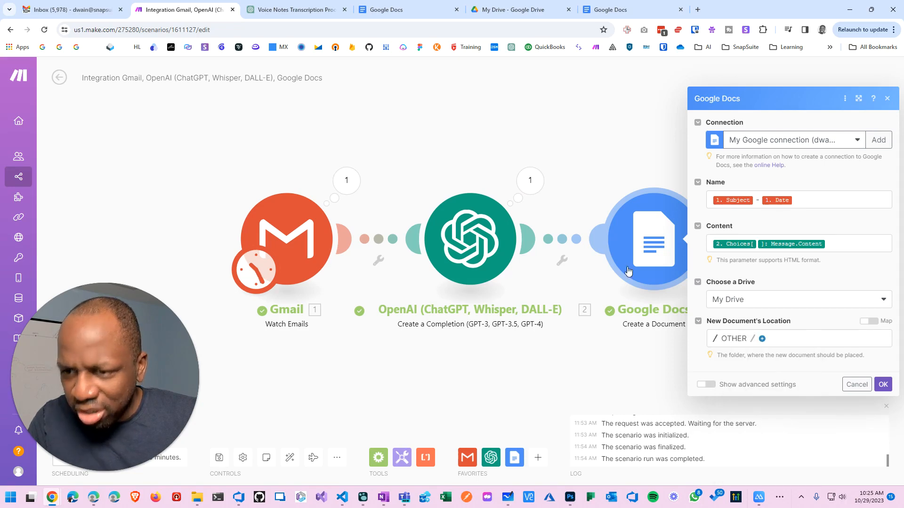
Switch to Google Drive and search it for "other" to locate the OTHER folder.
{"action": "left_click", "coordinate": [515, 7]}
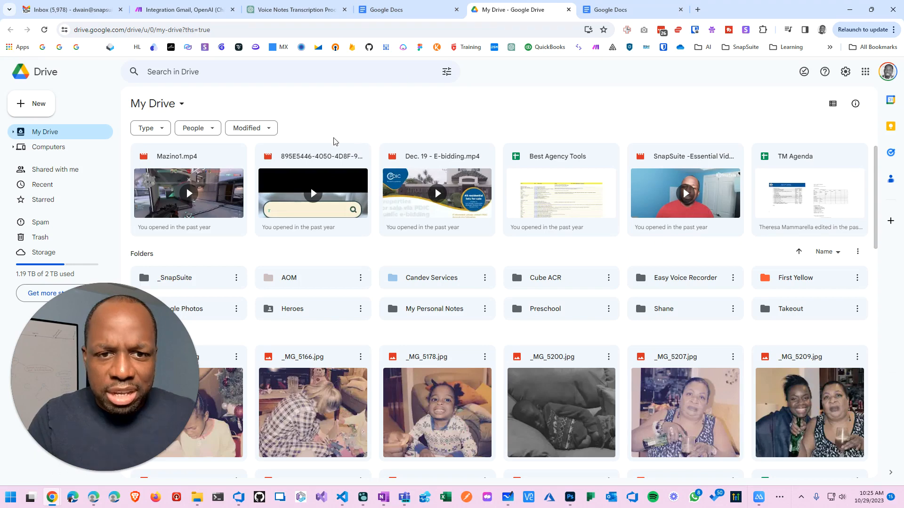
{"action": "left_click", "coordinate": [337, 71]}
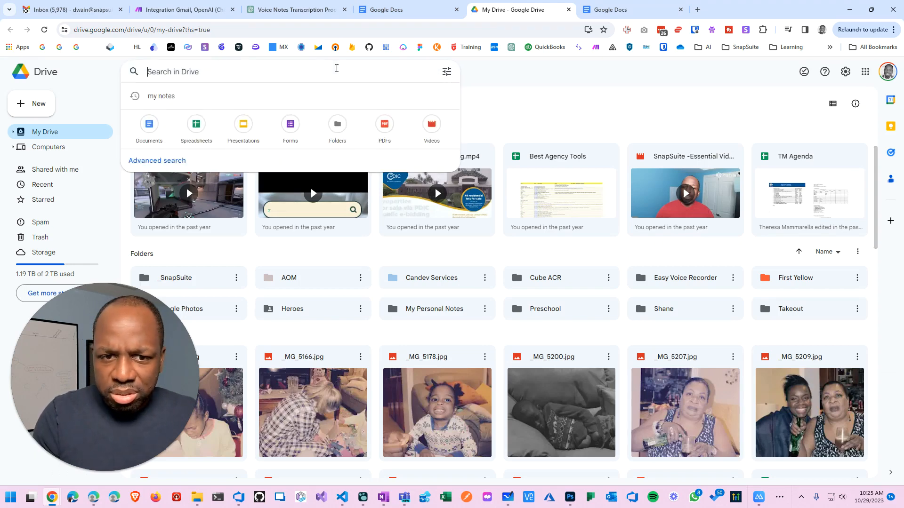
{"action": "type", "text": "oher"}
{"action": "key", "text": "Return"}
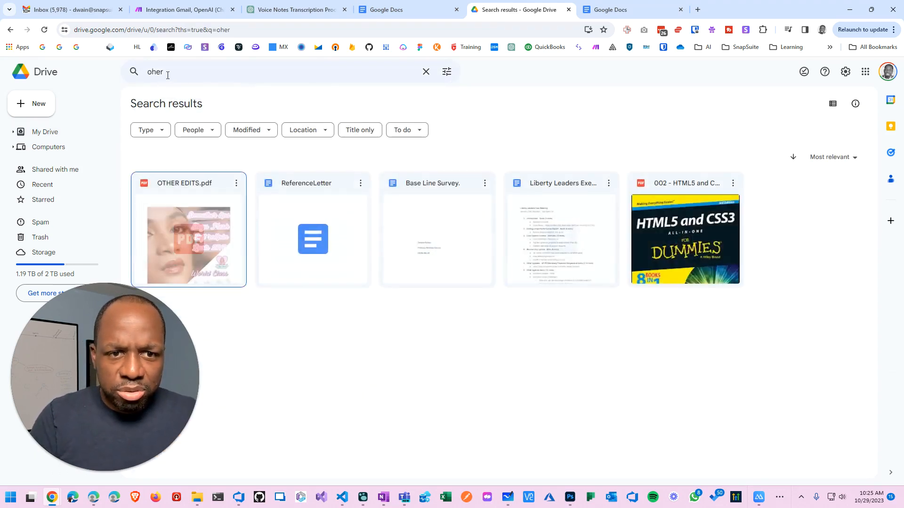
{"action": "double_click", "coordinate": [164, 71]}
{"action": "type", "text": "other"}
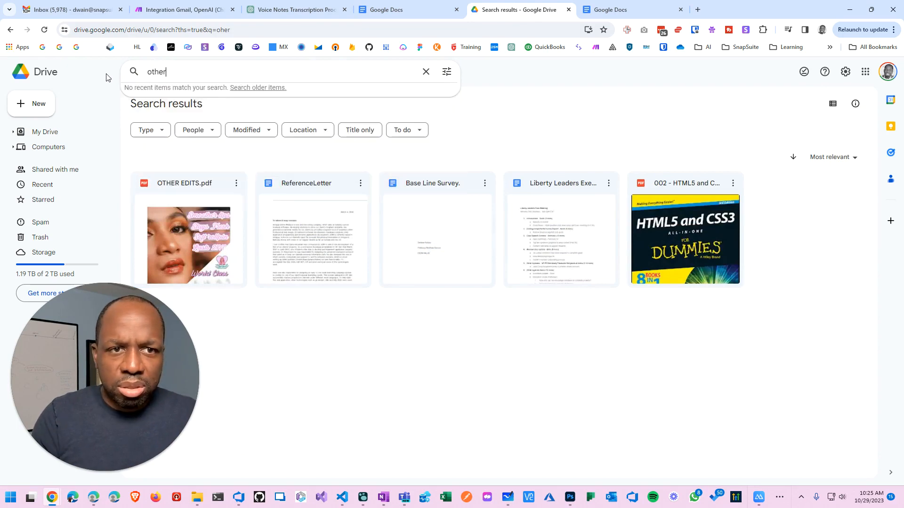
{"action": "key", "text": "Return"}
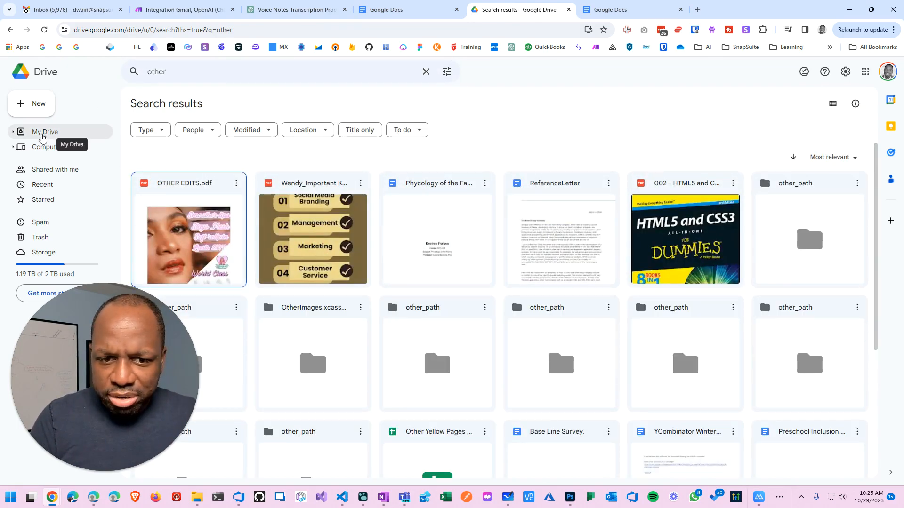
Return to My Drive, check its folder list and open the _SnapSuite folder.
{"action": "left_click", "coordinate": [42, 135]}
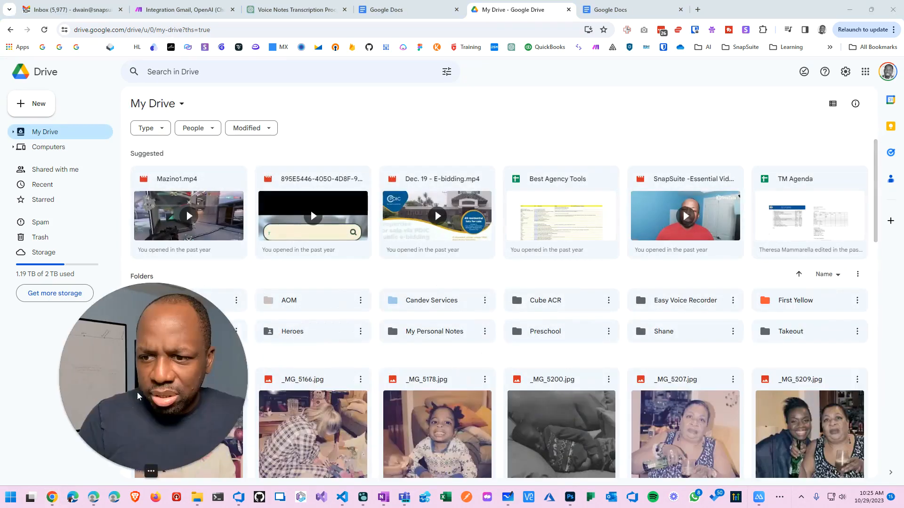
{"action": "left_click_drag", "start_coordinate": [137, 396], "coordinate": [101, 395]}
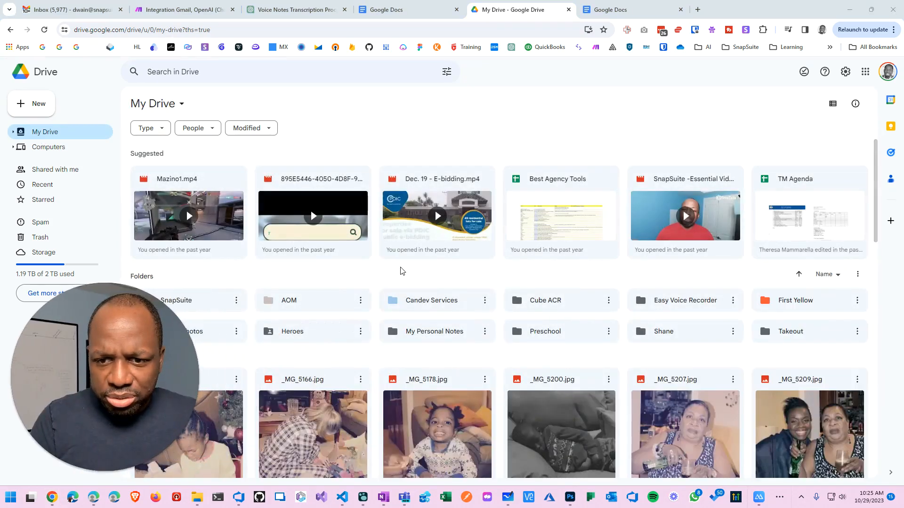
{"action": "scroll", "coordinate": [191, 217], "scroll_direction": "down", "scroll_amount": 2}
{"action": "left_click", "coordinate": [179, 212]}
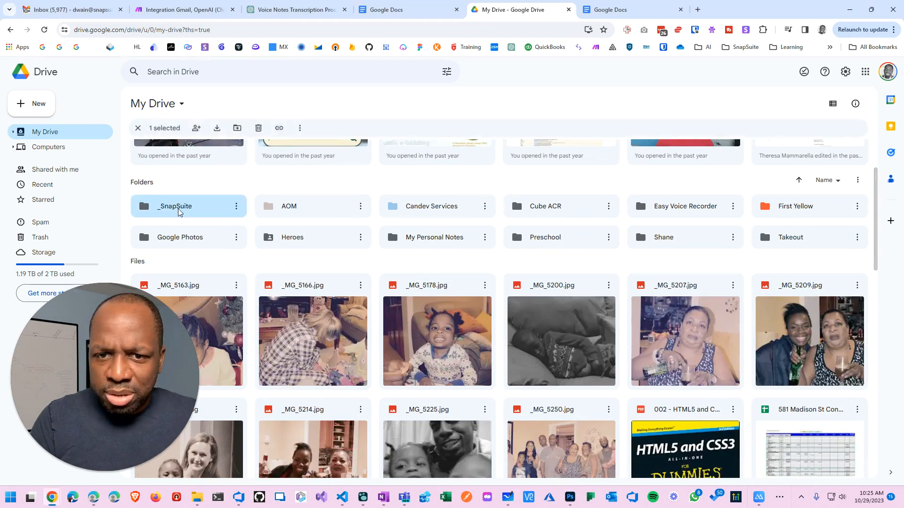
{"action": "double_click", "coordinate": [179, 212]}
Back in Make's Google Docs module, change the New Document's Location to the _SnapSuite Videos folder.
{"action": "left_click", "coordinate": [397, 10]}
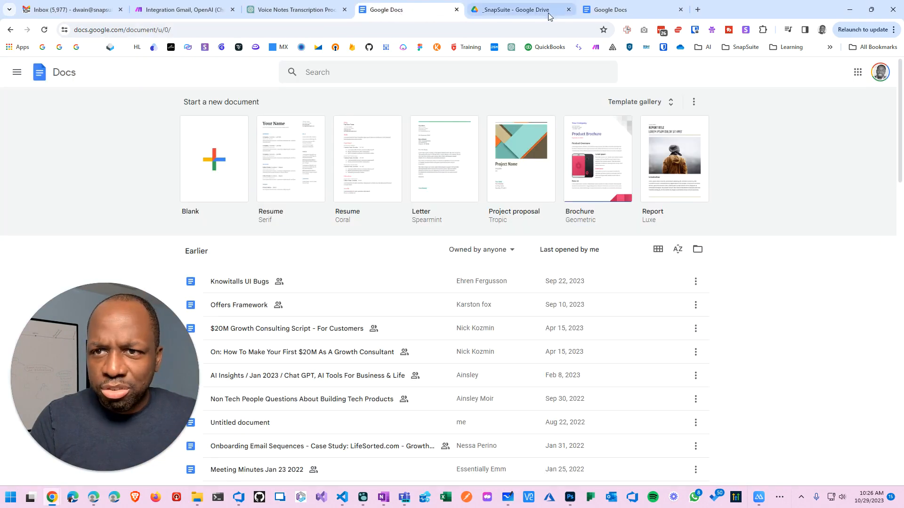
{"action": "left_click", "coordinate": [181, 14]}
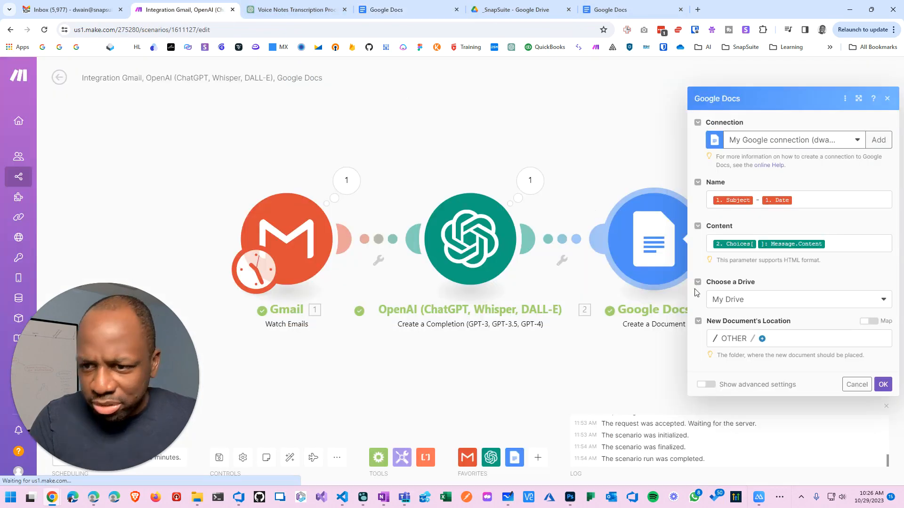
{"action": "left_click", "coordinate": [761, 340]}
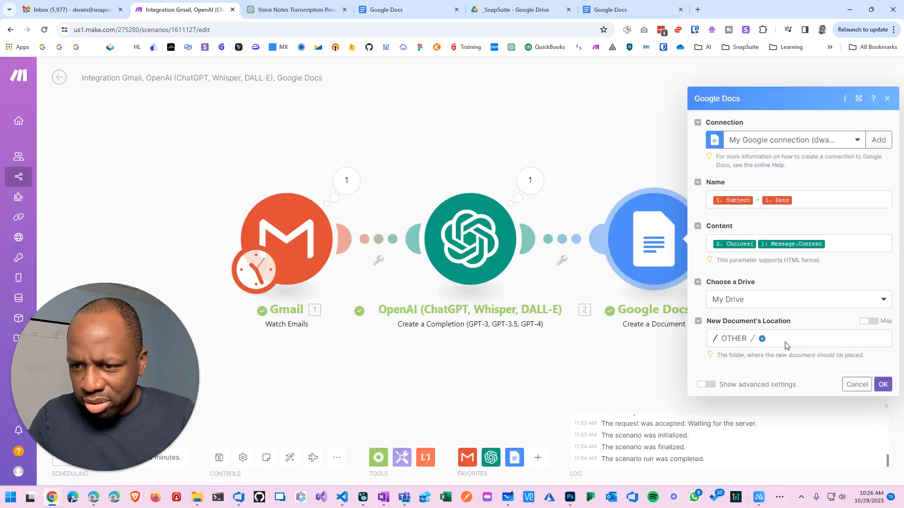
{"action": "left_click", "coordinate": [734, 339]}
{"action": "type", "text": "_"}
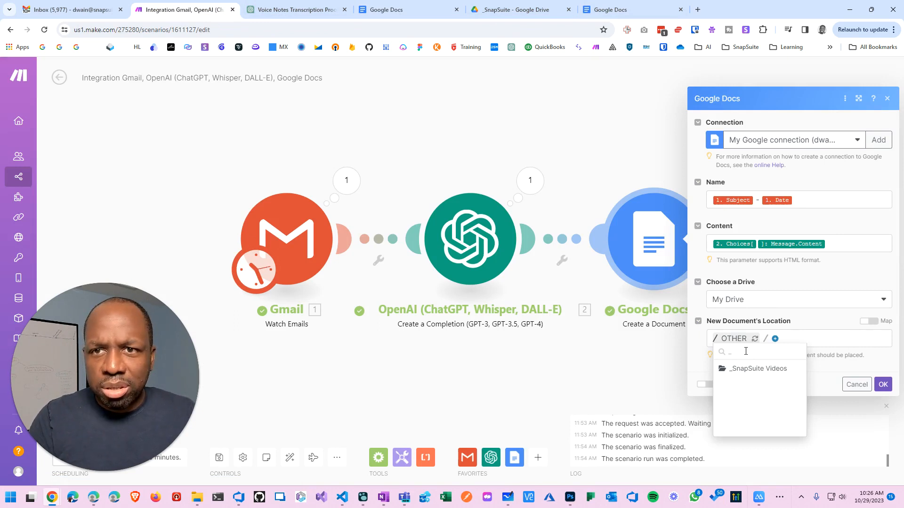
{"action": "left_click", "coordinate": [744, 369]}
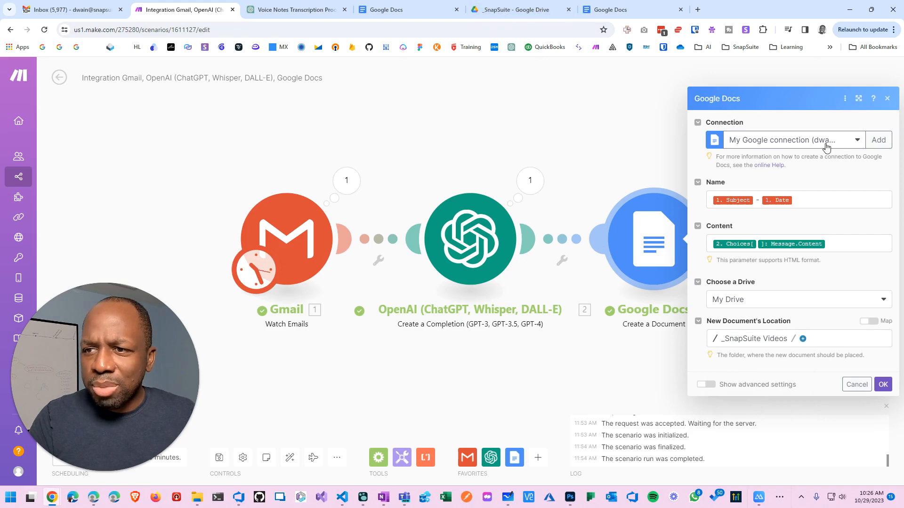
Switch to the Google Docs search page and search for "_SnapSuite videos" instead of the earlier query.
{"action": "left_click", "coordinate": [590, 7]}
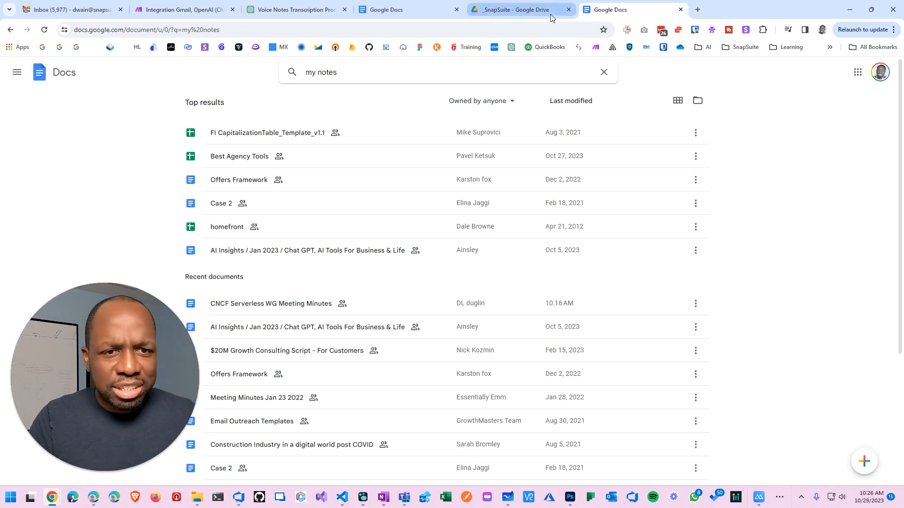
{"action": "left_click", "coordinate": [332, 72]}
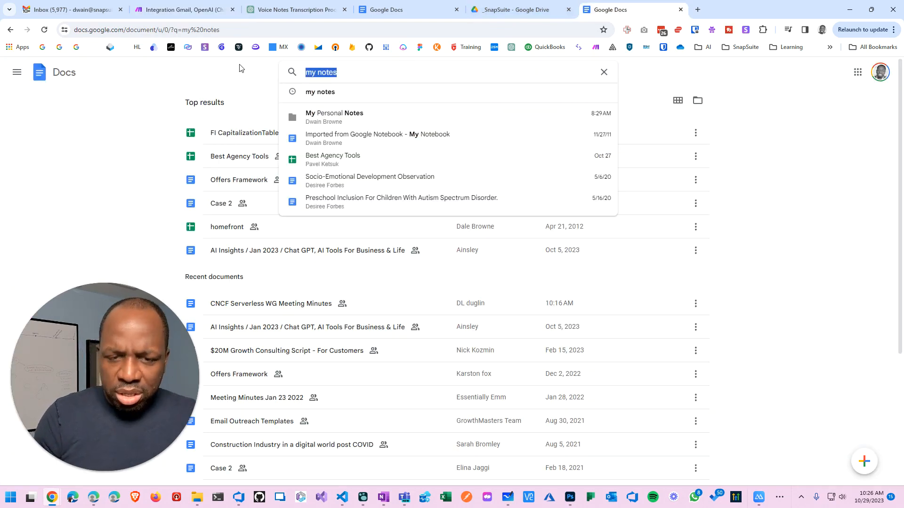
{"action": "type", "text": "_SnapSuite Videos"}
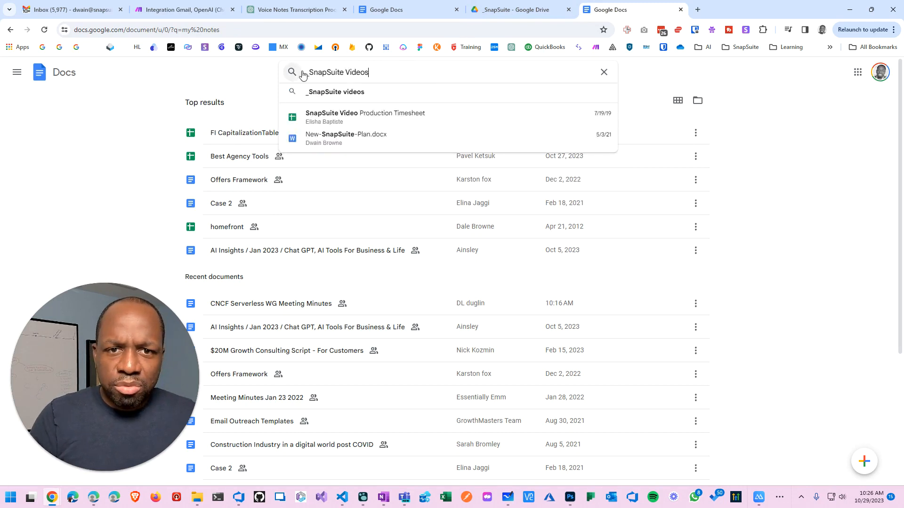
{"action": "left_click", "coordinate": [333, 91]}
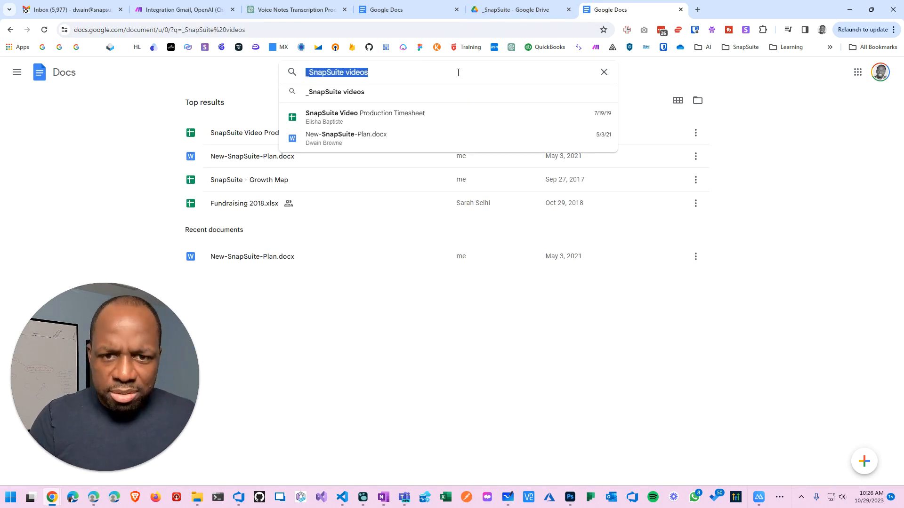
Switch to Google Drive, open My Drive, change to the owner's personal snapsuite.io account and close the previous account's Drive page.
{"action": "left_click", "coordinate": [757, 145]}
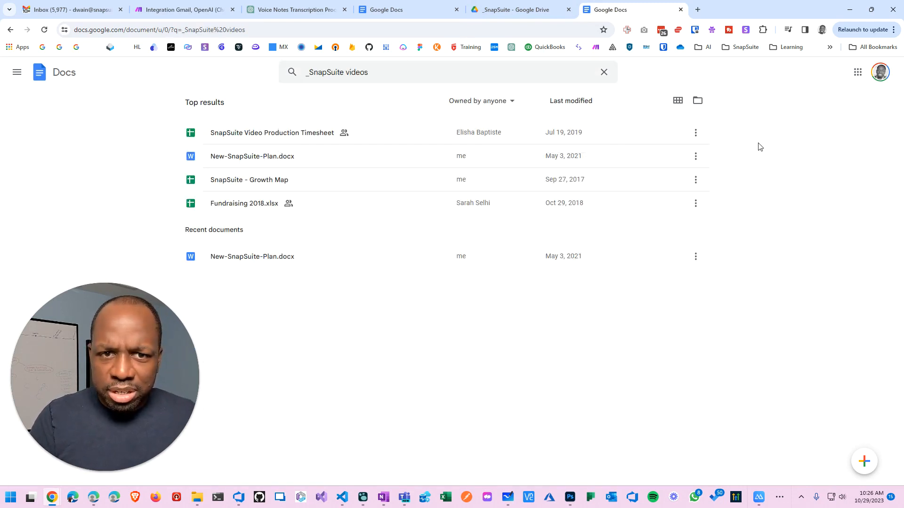
{"action": "left_click", "coordinate": [522, 8]}
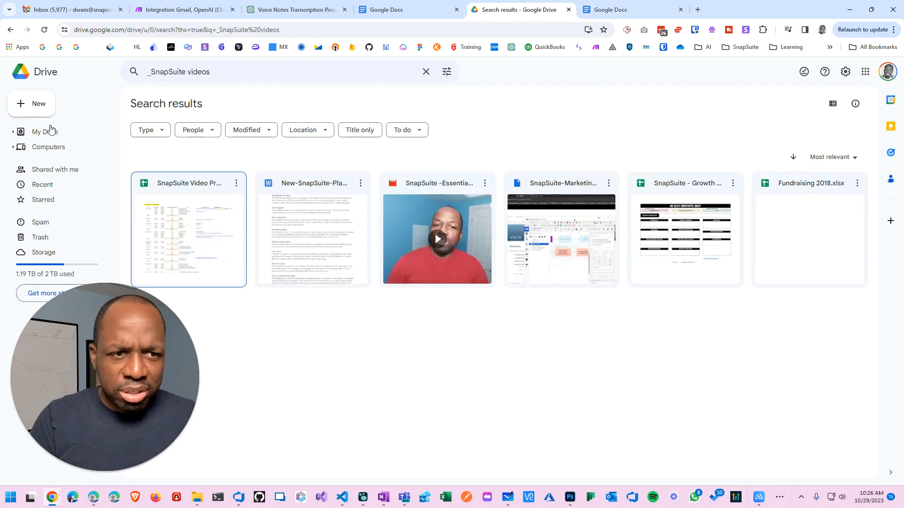
{"action": "left_click", "coordinate": [51, 131]}
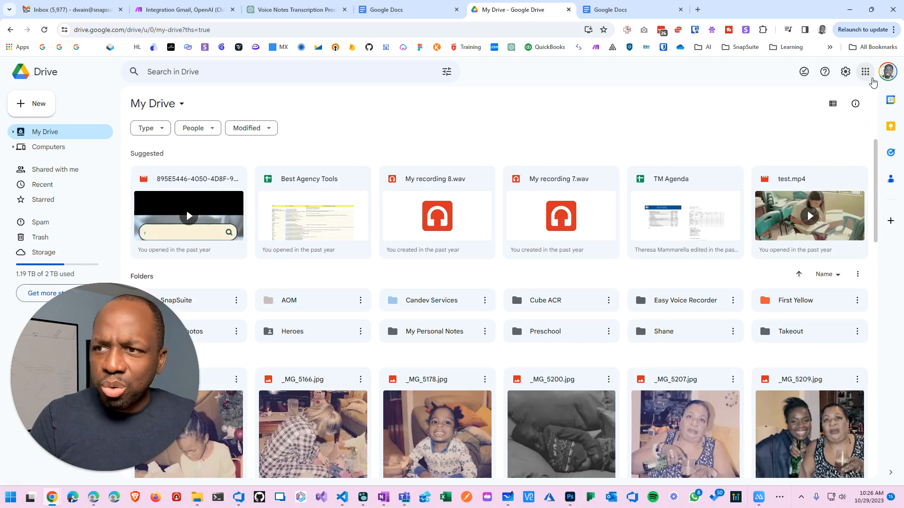
{"action": "left_click", "coordinate": [886, 72]}
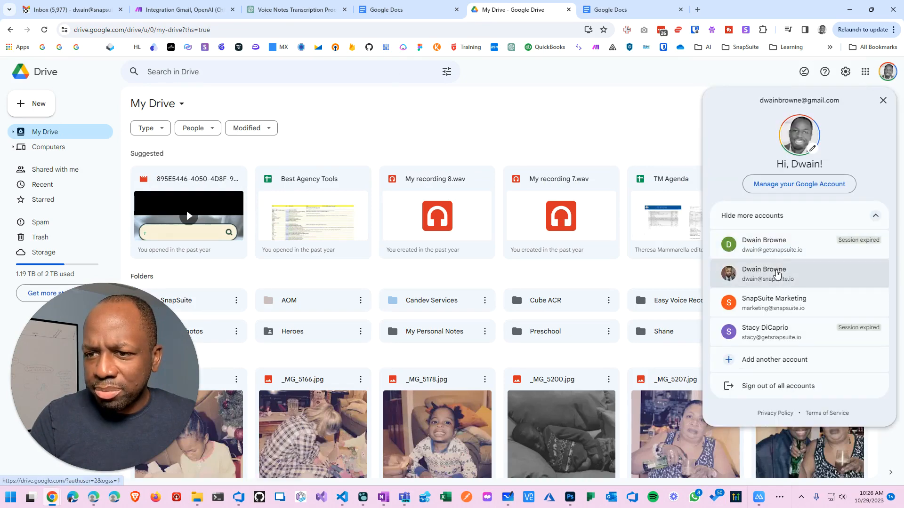
{"action": "left_click", "coordinate": [777, 274]}
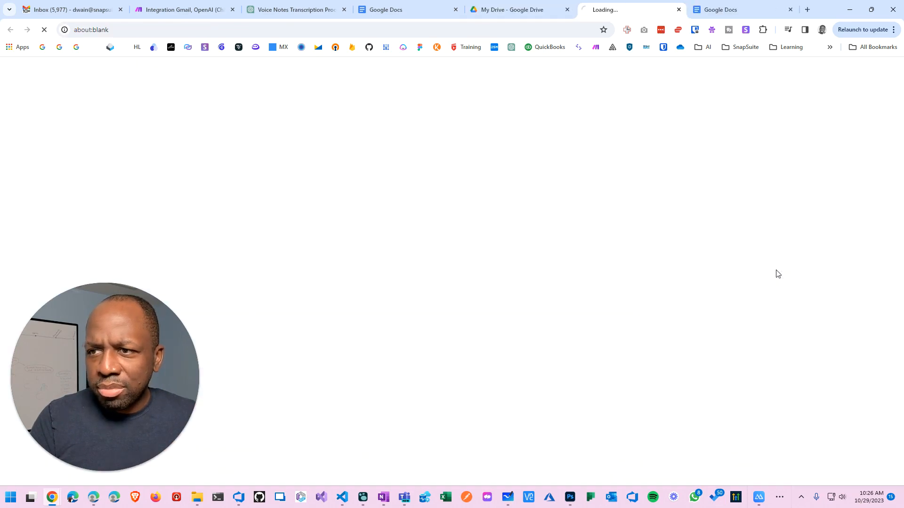
{"action": "left_click", "coordinate": [567, 10]}
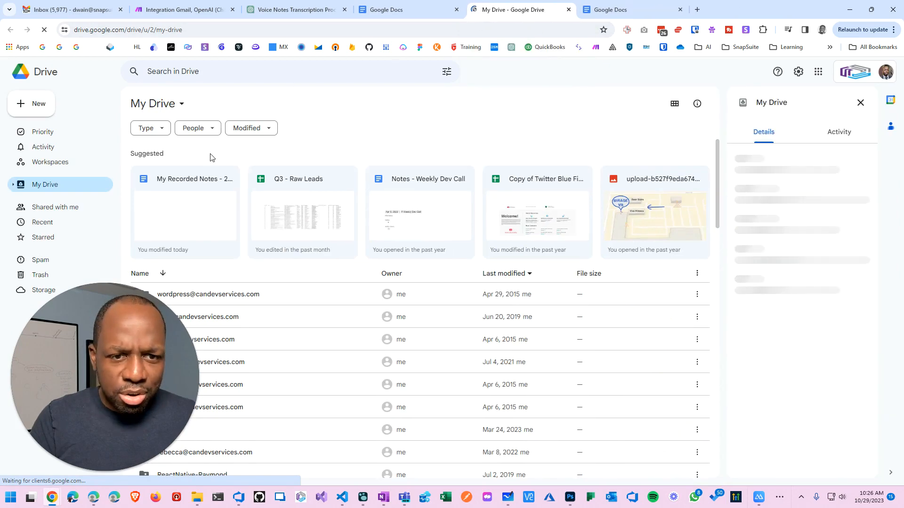
Find the OTHER folder in this account's My Drive and open it.
{"action": "scroll", "coordinate": [285, 217], "scroll_direction": "down", "scroll_amount": 5}
{"action": "scroll", "coordinate": [177, 191], "scroll_direction": "up", "scroll_amount": 4}
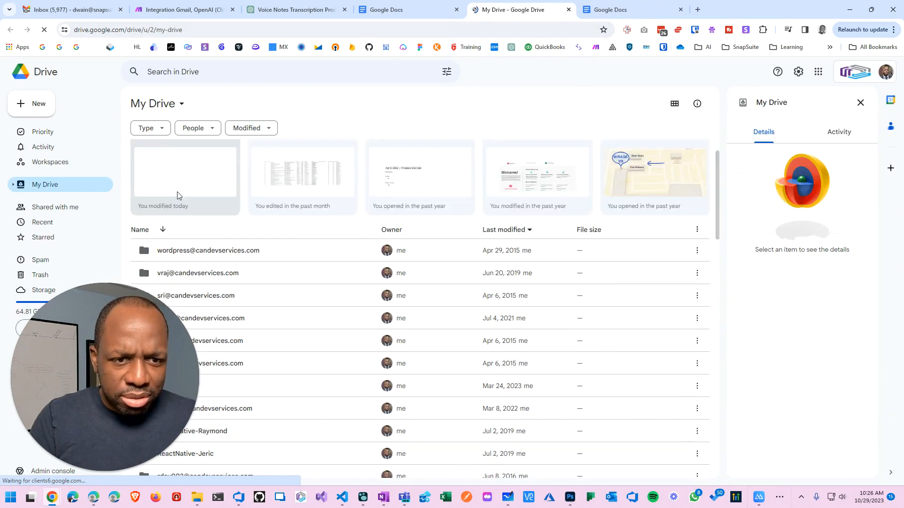
{"action": "scroll", "coordinate": [170, 283], "scroll_direction": "down", "scroll_amount": 1}
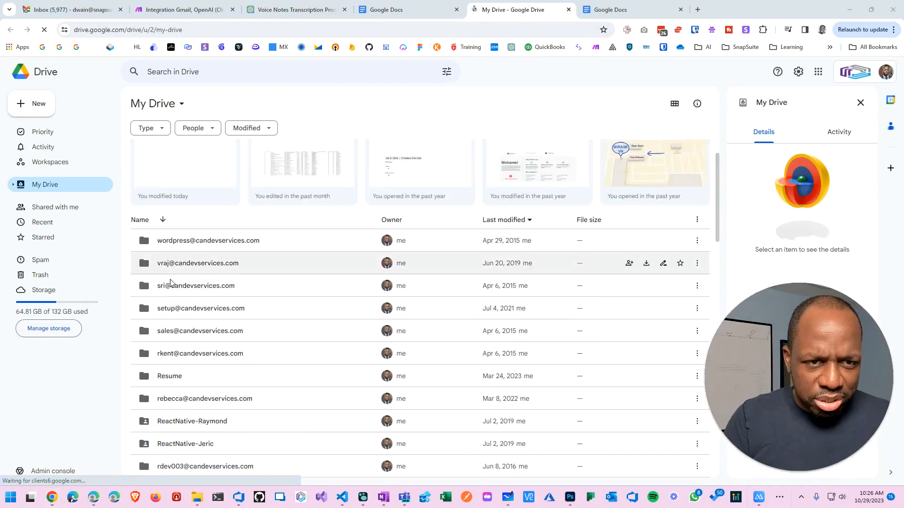
{"action": "scroll", "coordinate": [172, 276], "scroll_direction": "down", "scroll_amount": 10}
{"action": "scroll", "coordinate": [176, 224], "scroll_direction": "up", "scroll_amount": 2}
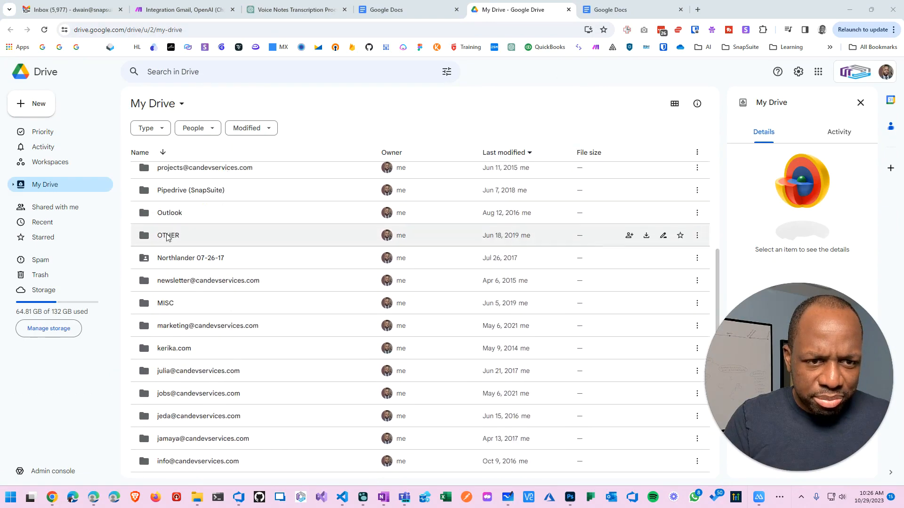
{"action": "double_click", "coordinate": [167, 236]}
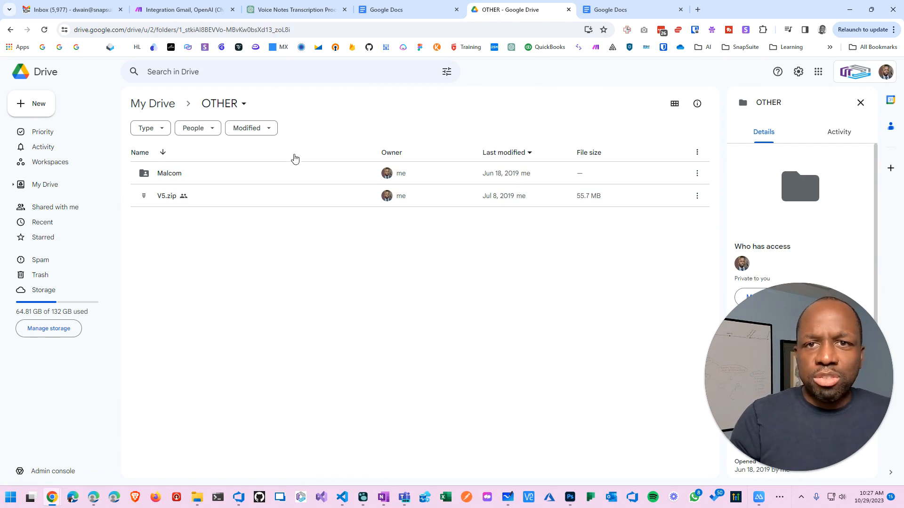
Back in Make's Google Docs module, set the New Document's Location to the OTHER folder and save the module settings.
{"action": "left_click", "coordinate": [186, 10]}
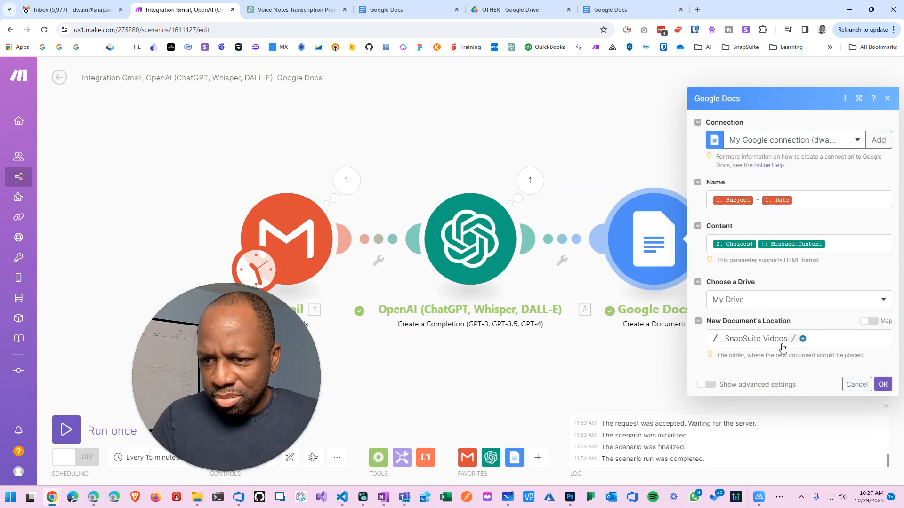
{"action": "left_click", "coordinate": [782, 344]}
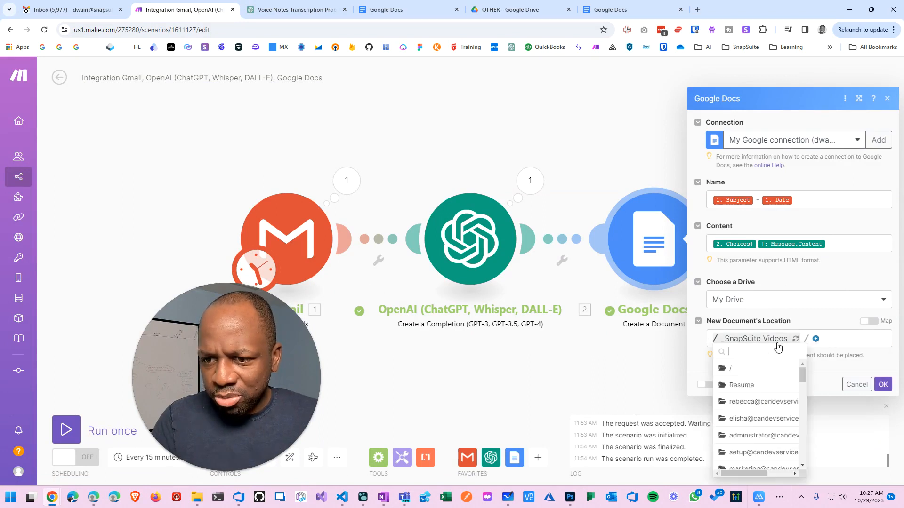
{"action": "left_click", "coordinate": [745, 368]}
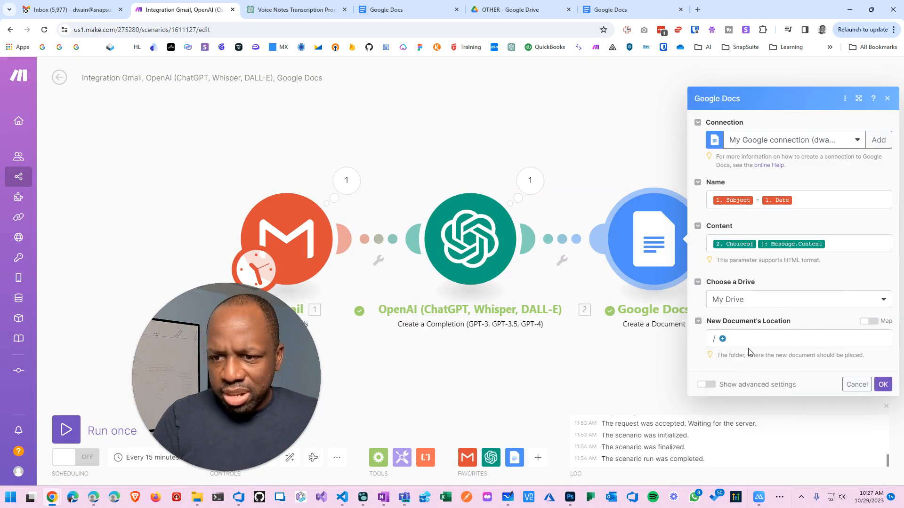
{"action": "left_click", "coordinate": [724, 342]}
{"action": "type", "text": "o"}
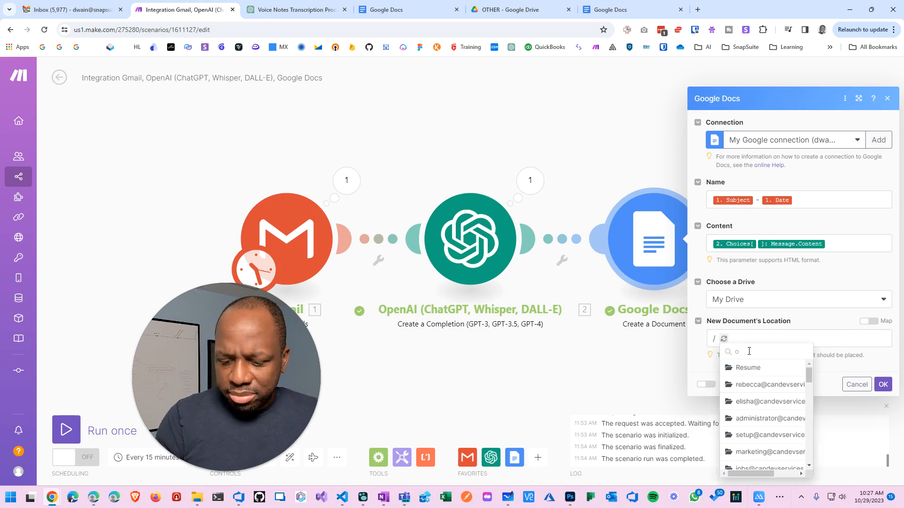
{"action": "type", "text": "ther"}
{"action": "left_click", "coordinate": [753, 369]}
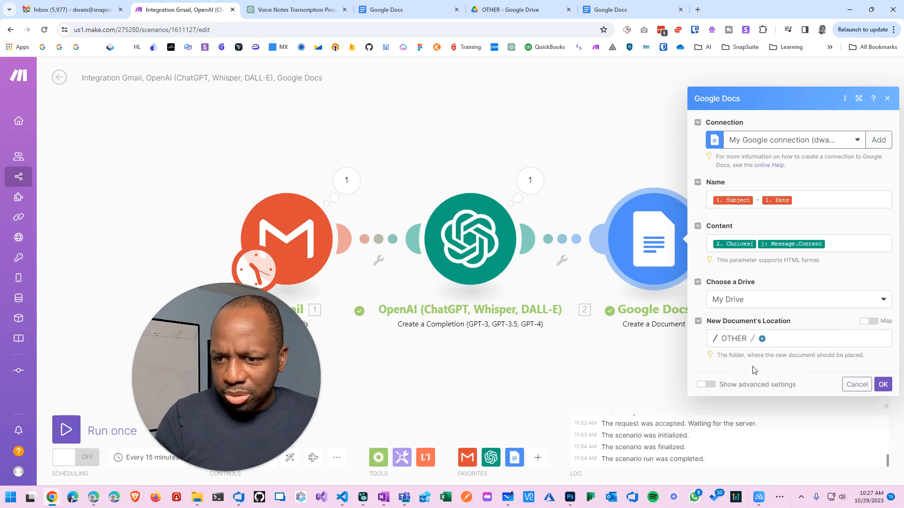
{"action": "left_click", "coordinate": [883, 385]}
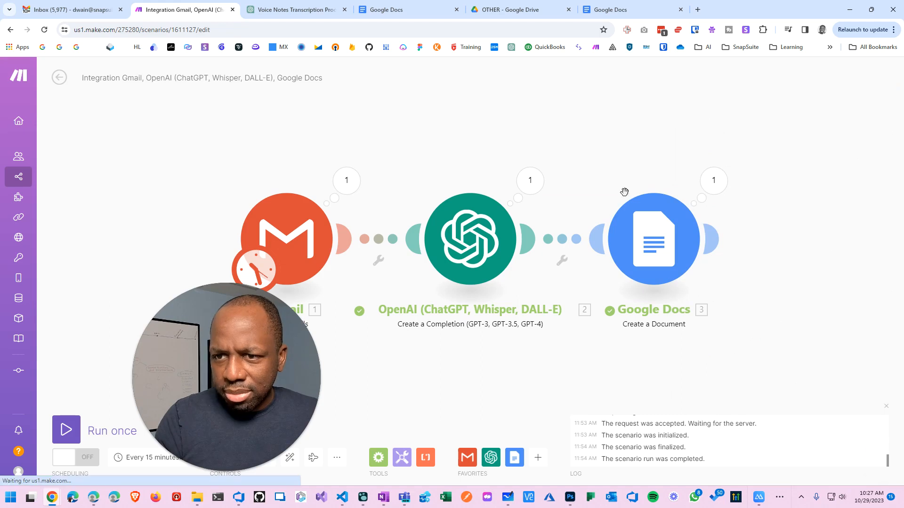
Switch to Gmail and mark the 8:32 AM "My Recorded Notes" message as unread.
{"action": "left_click", "coordinate": [81, 15]}
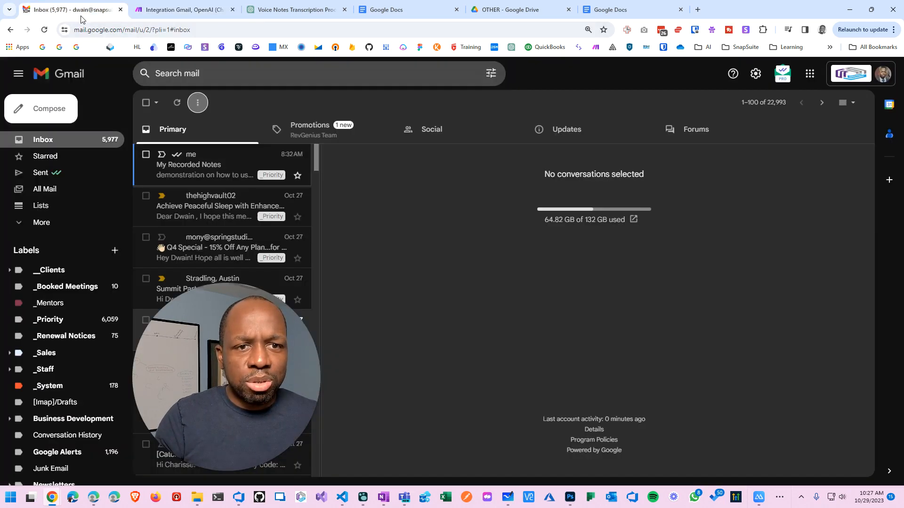
{"action": "left_click", "coordinate": [146, 155]}
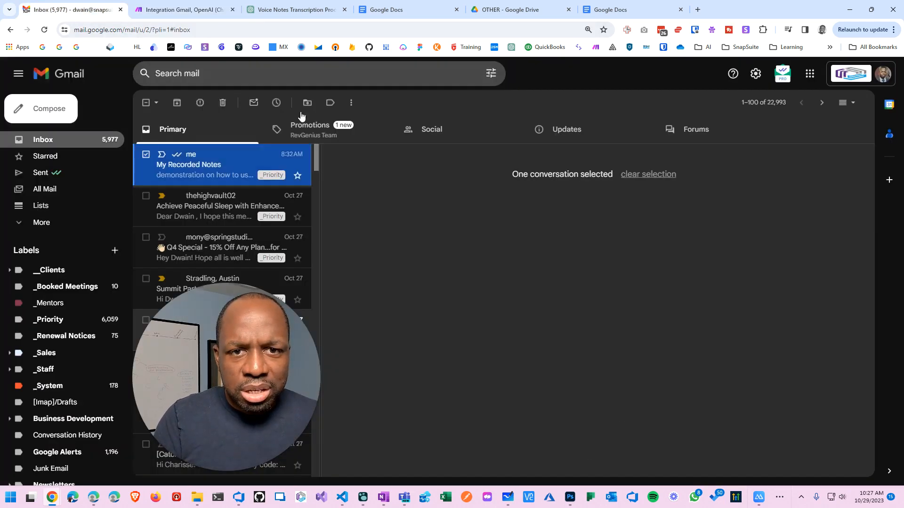
{"action": "left_click", "coordinate": [351, 103]}
{"action": "left_click", "coordinate": [395, 123]}
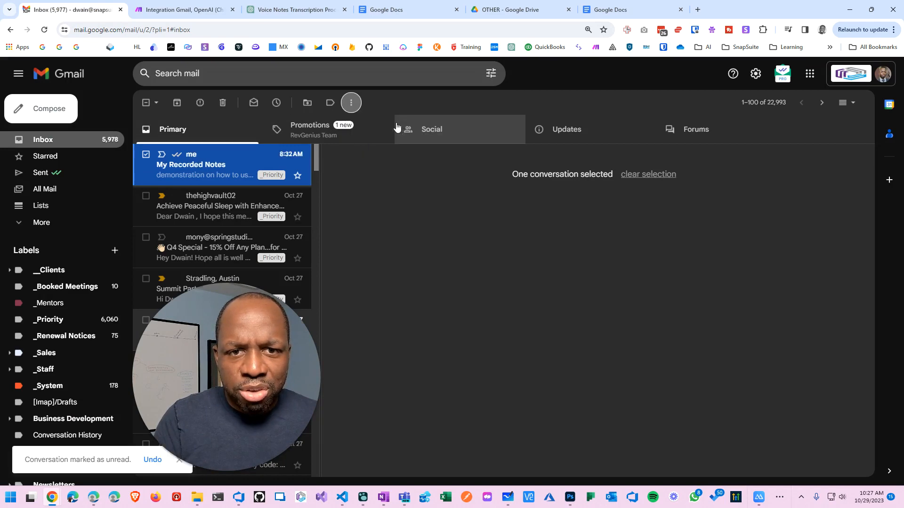
Return to the Make scenario and run it once.
{"action": "left_click", "coordinate": [183, 10]}
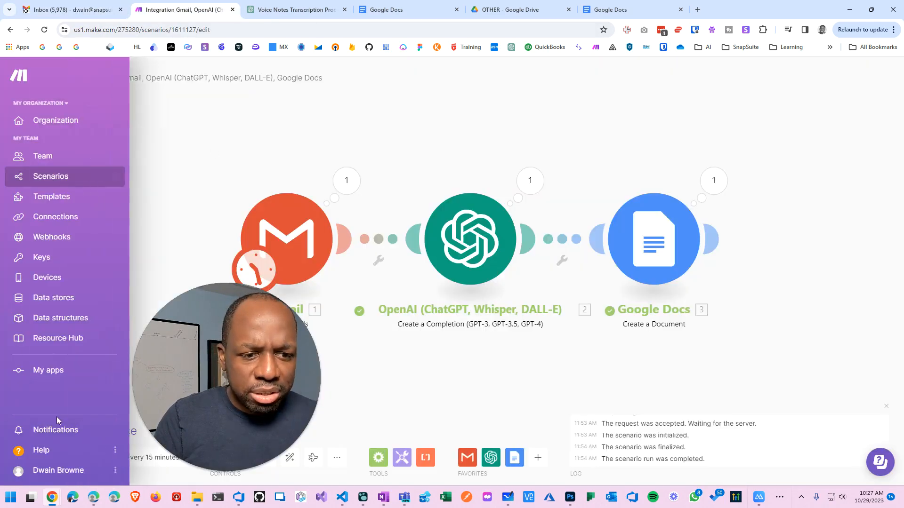
{"action": "left_click", "coordinate": [66, 430]}
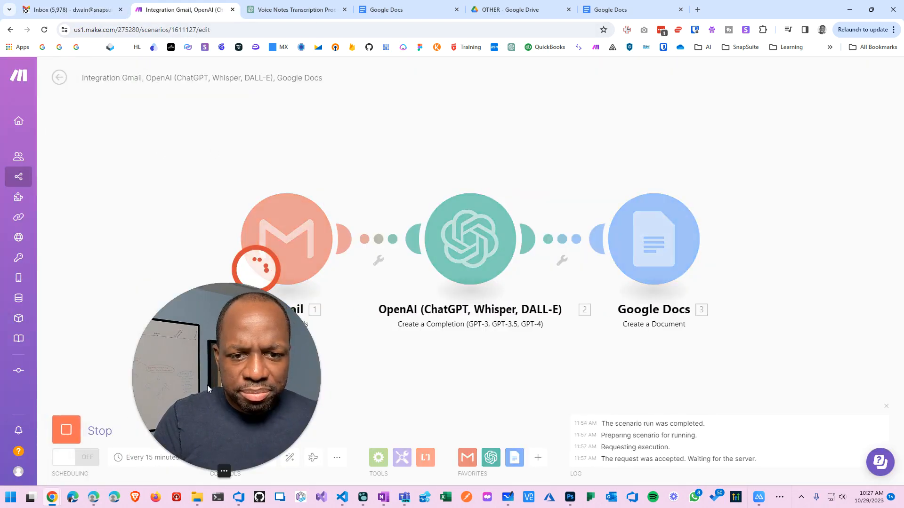
{"action": "left_click_drag", "start_coordinate": [233, 348], "coordinate": [139, 353]}
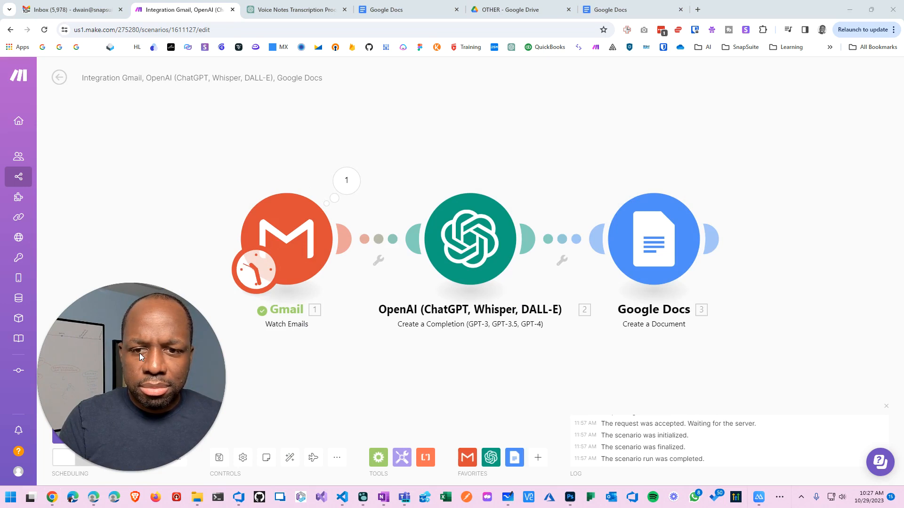
Check the Gmail inbox for a new recorded note, then run the Make scenario once again.
{"action": "left_click", "coordinate": [69, 5]}
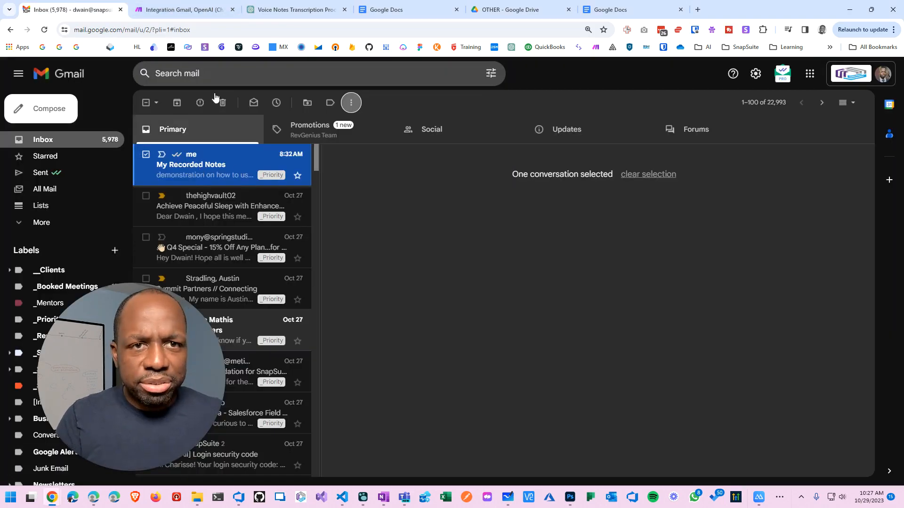
{"action": "left_click", "coordinate": [179, 9]}
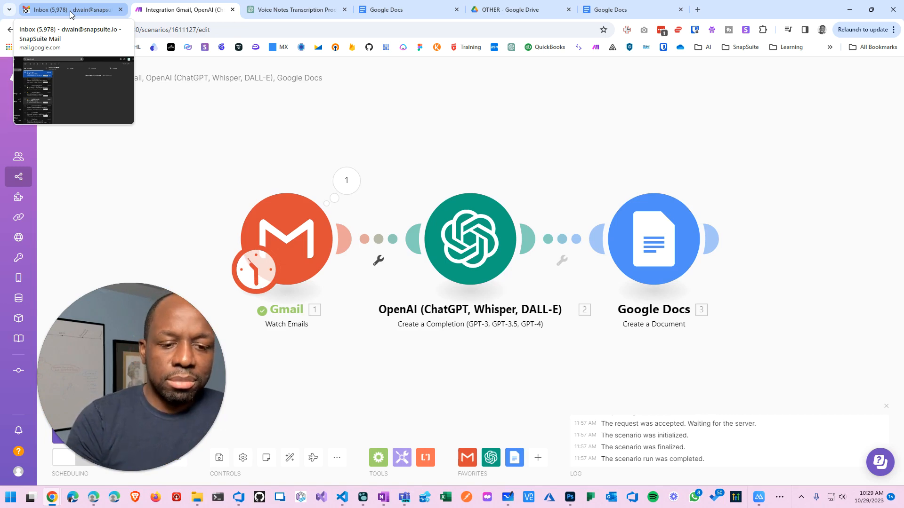
{"action": "left_click", "coordinate": [72, 14]}
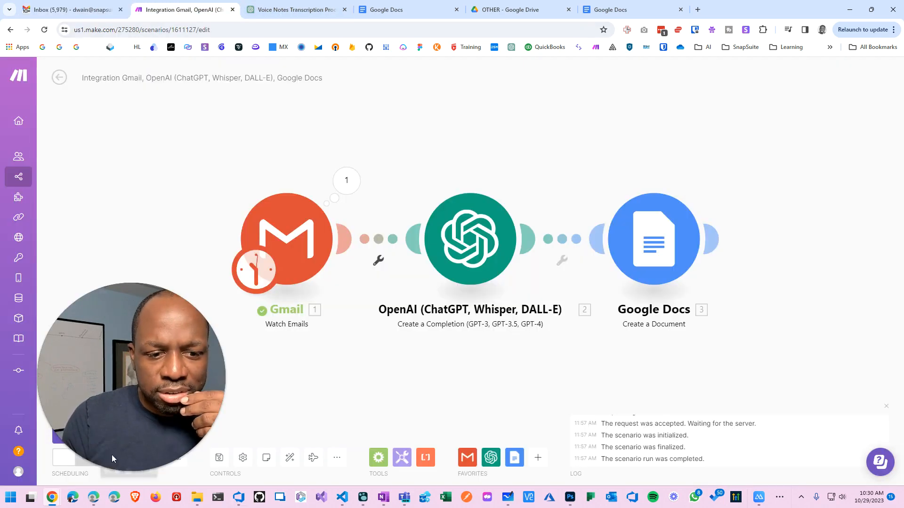
{"action": "left_click", "coordinate": [59, 429]}
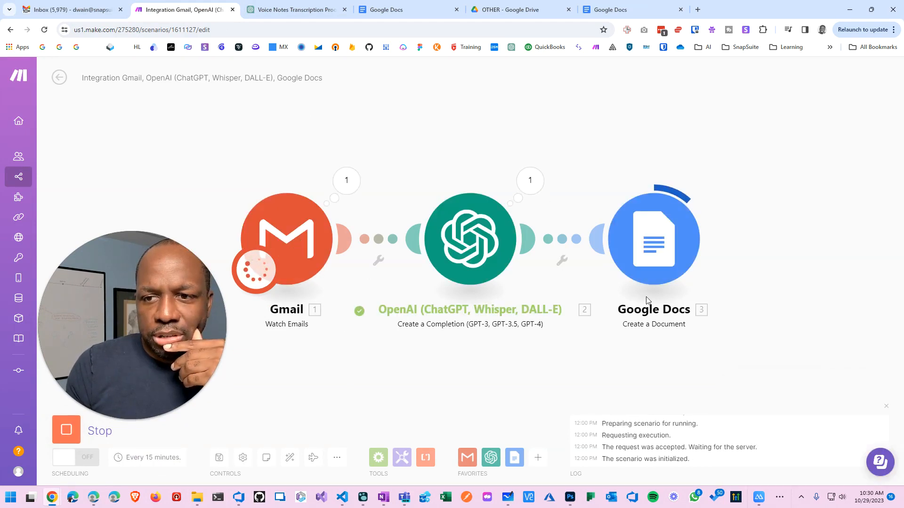
Switch to the OTHER folder in Google Drive and open the "My Recorded Notes - 2023-10-29T14:29:54.000Z" document.
{"action": "left_click", "coordinate": [630, 10]}
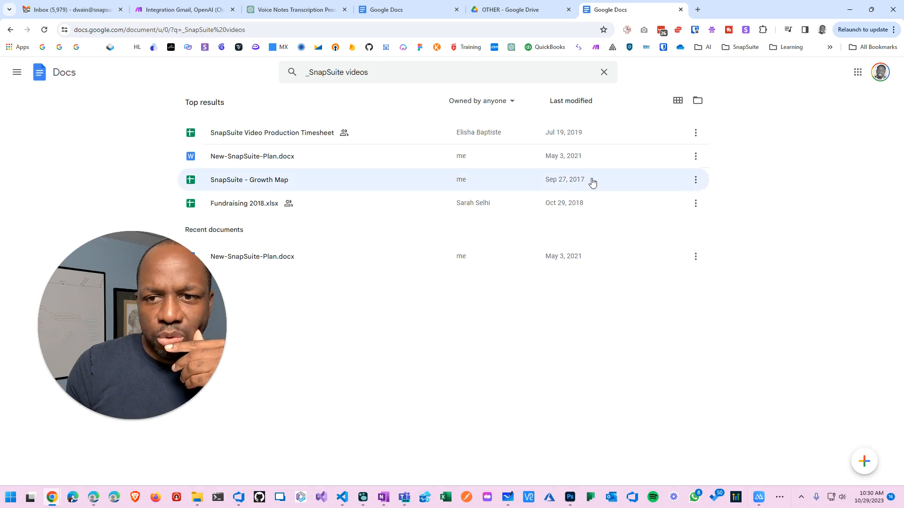
{"action": "key", "text": "ctrl+shift+Tab"}
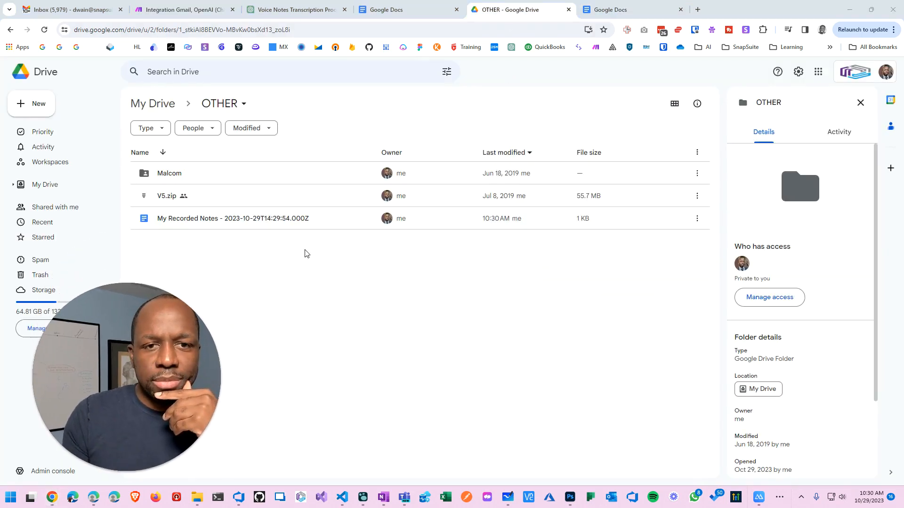
{"action": "left_click", "coordinate": [210, 220]}
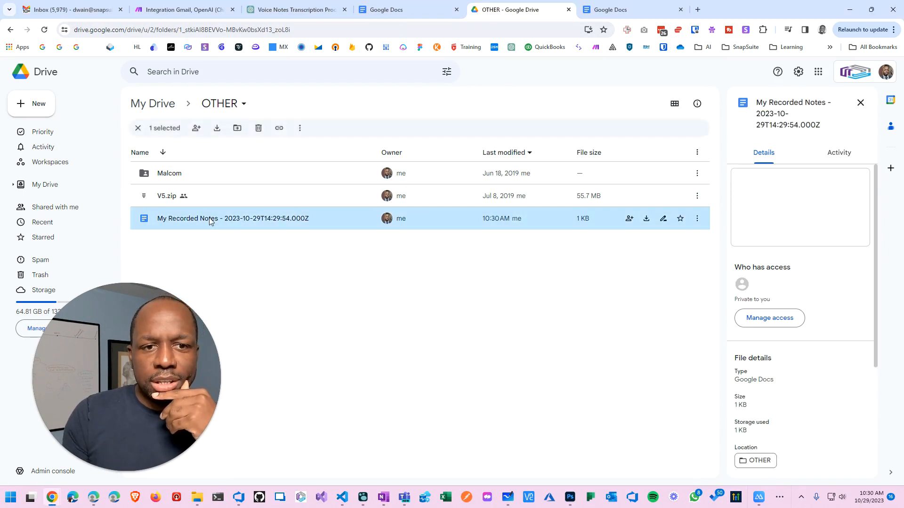
{"action": "double_click", "coordinate": [210, 220]}
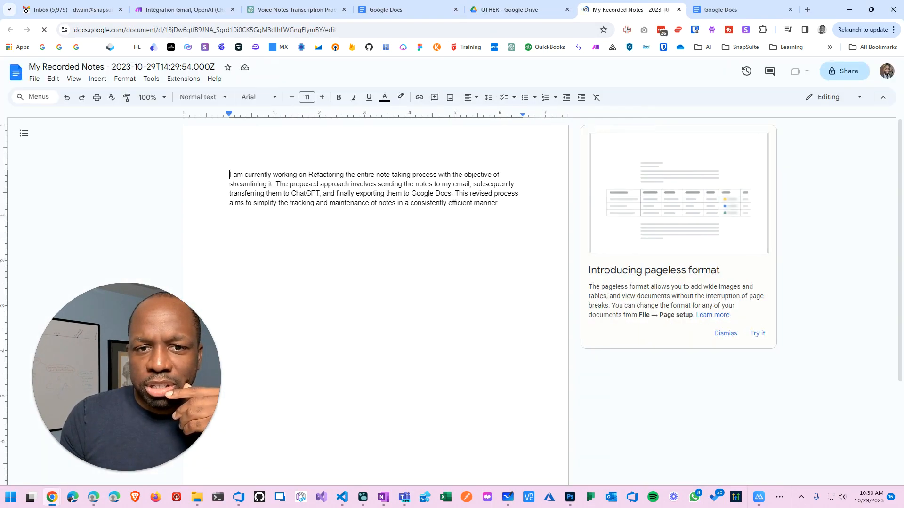
In Gmail, open the 10:29 AM "My Recorded Notes" message and select its whole body text.
{"action": "left_click", "coordinate": [71, 9]}
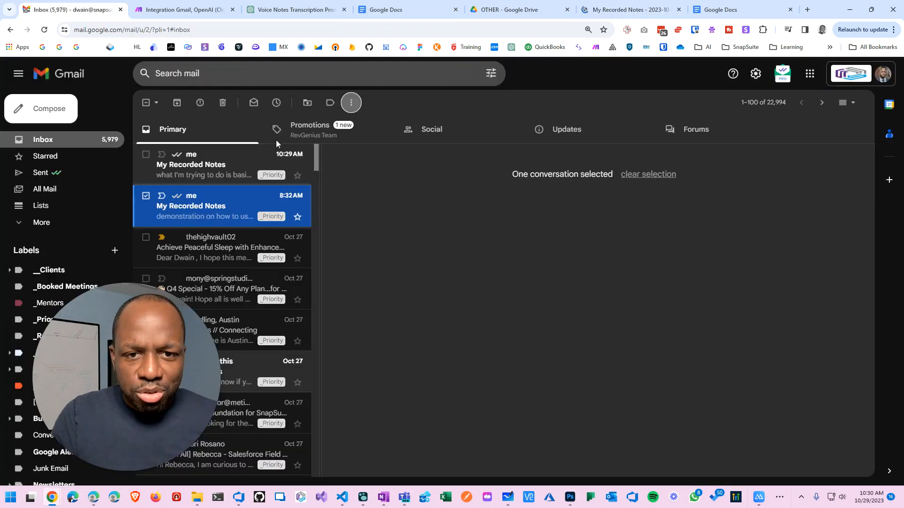
{"action": "left_click", "coordinate": [195, 163]}
{"action": "left_click_drag", "start_coordinate": [743, 233], "coordinate": [366, 213]}
{"action": "left_click", "coordinate": [195, 164]}
{"action": "left_click_drag", "start_coordinate": [195, 163], "coordinate": [194, 161]}
{"action": "left_click_drag", "start_coordinate": [741, 226], "coordinate": [358, 214]}
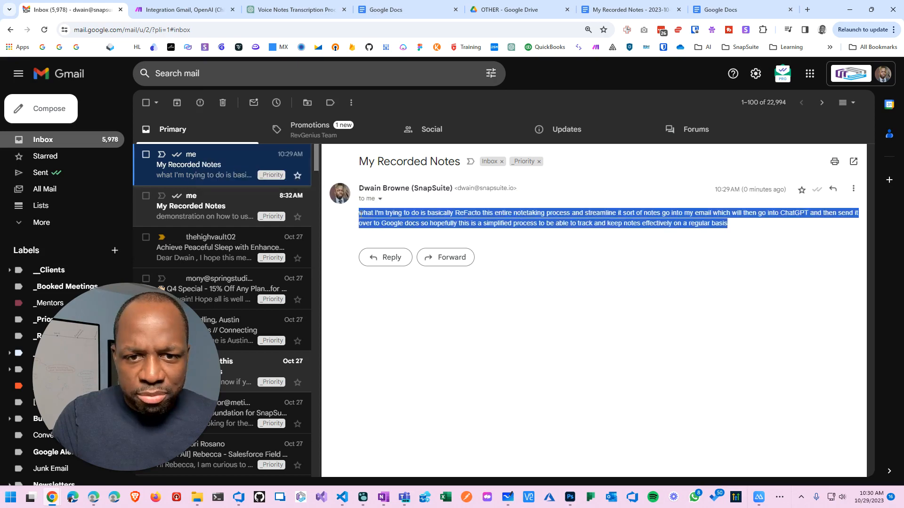
Paste the original email text above the rewritten paragraph in the "My Recorded Notes - 2023-10-29T14:29:54.000Z" document, separated by a blank line, and compare both versions.
{"action": "left_click", "coordinate": [725, 10]}
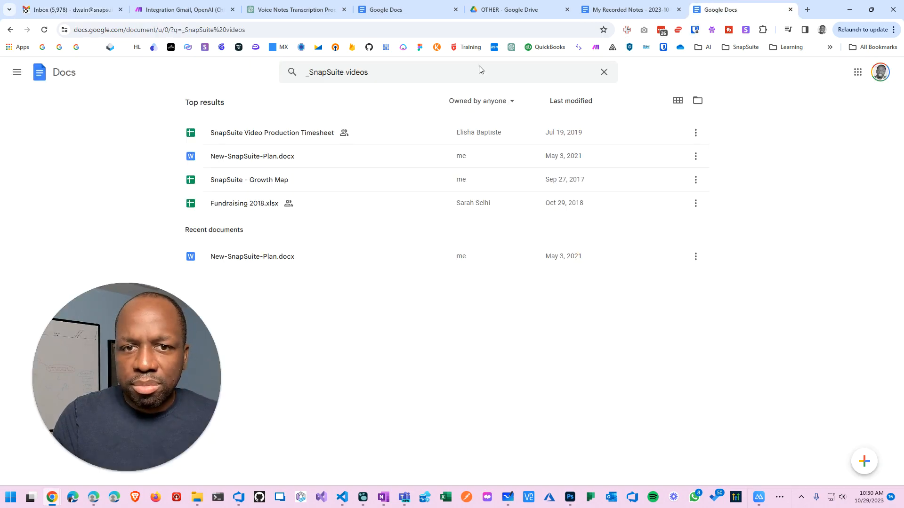
{"action": "left_click", "coordinate": [628, 10]}
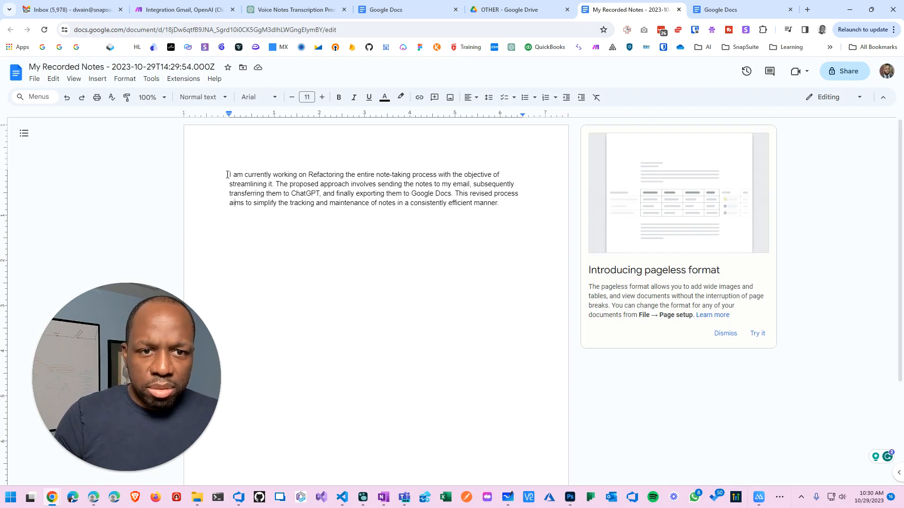
{"action": "key", "text": "Return"}
{"action": "key", "text": "Return"}
{"action": "key", "text": "Up"}
{"action": "key", "text": "Up"}
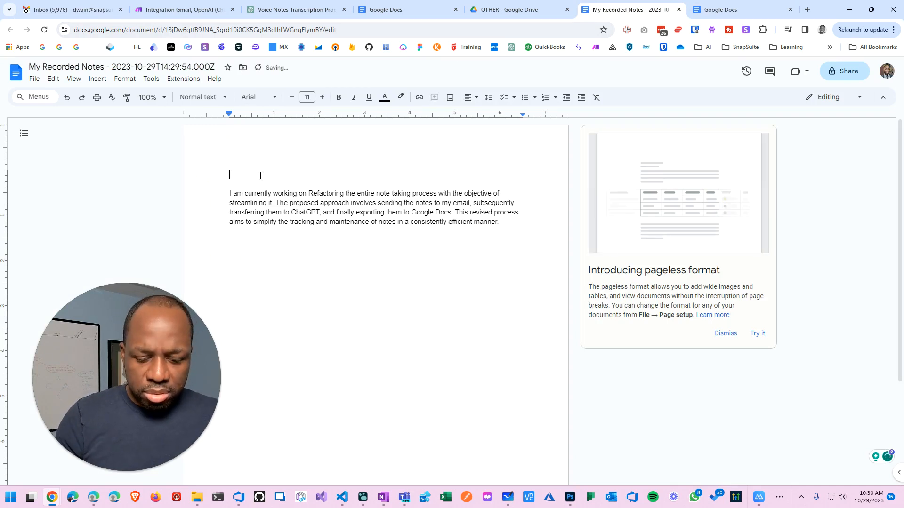
{"action": "key", "text": "ctrl+v"}
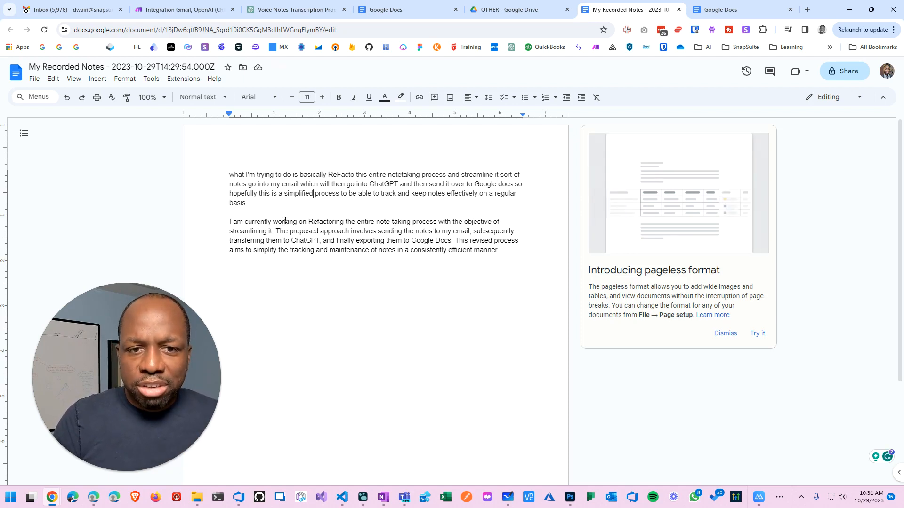
{"action": "left_click_drag", "start_coordinate": [226, 219], "coordinate": [525, 256]}
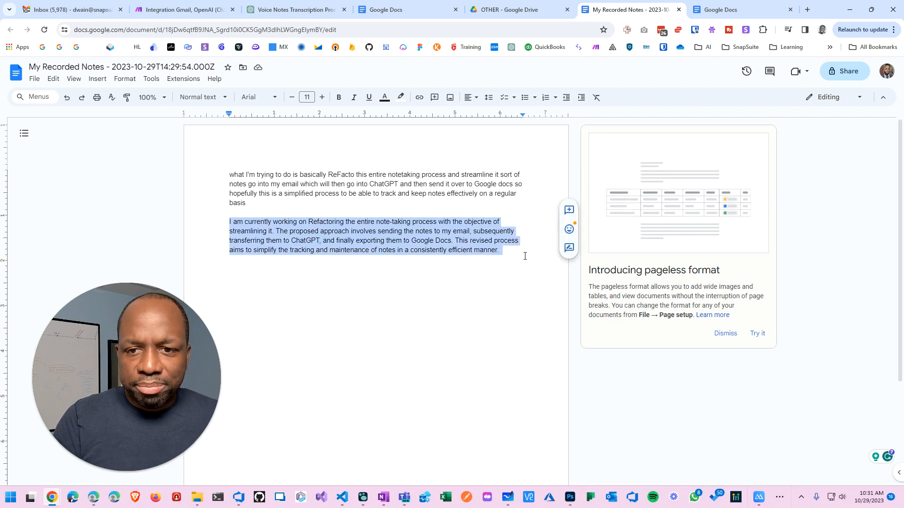
{"action": "left_click", "coordinate": [517, 267]}
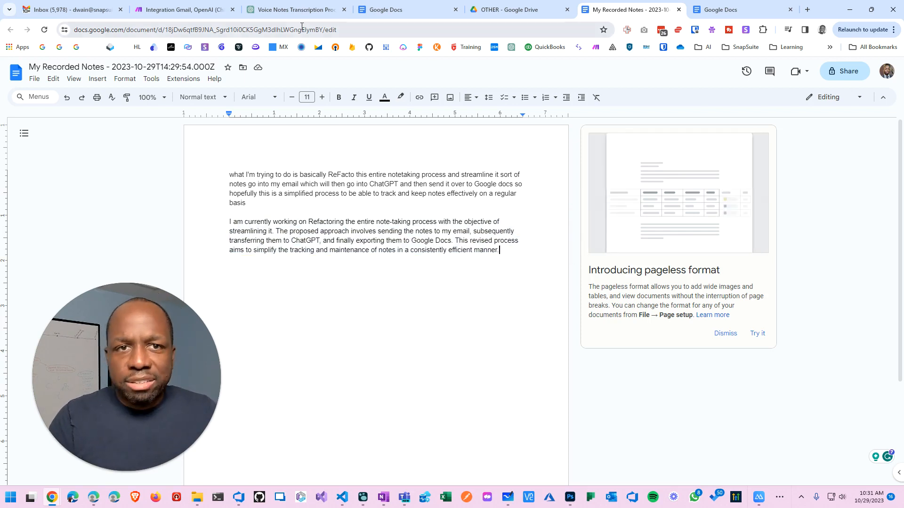
Return to the Make scenario and check the OpenAI module's settings without changing them.
{"action": "left_click", "coordinate": [186, 9]}
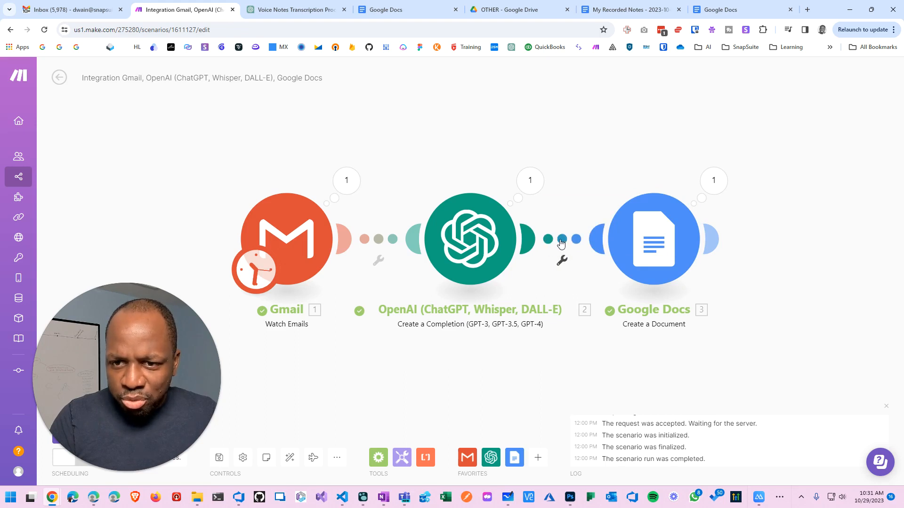
{"action": "left_click", "coordinate": [499, 253]}
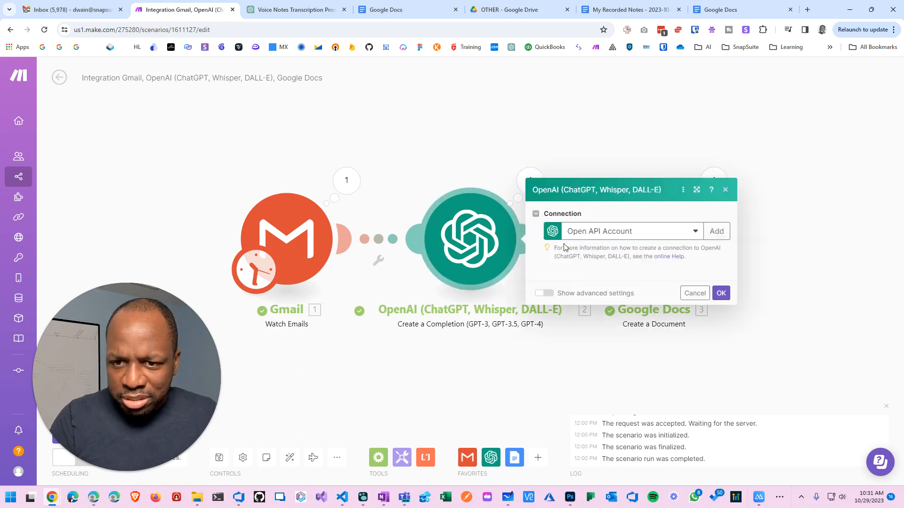
{"action": "left_click", "coordinate": [725, 473]}
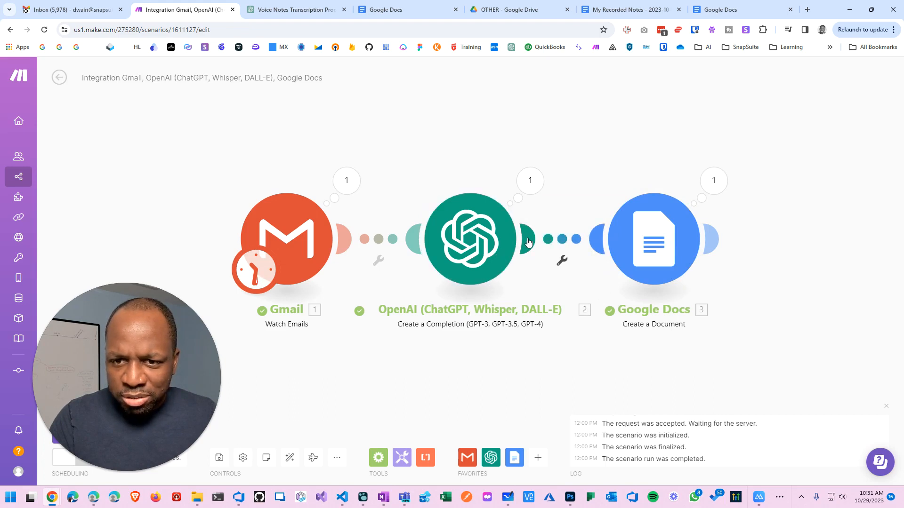
{"action": "left_click", "coordinate": [576, 240]}
{"action": "left_click", "coordinate": [575, 242]}
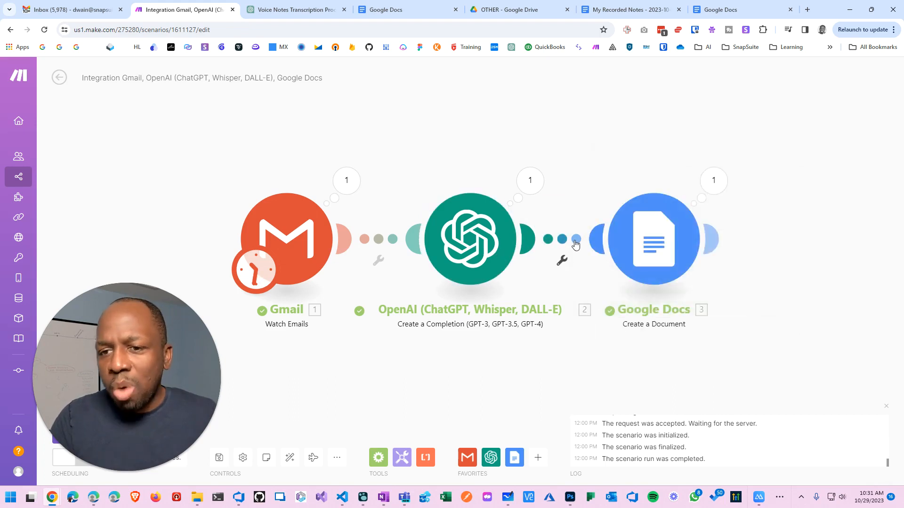
{"action": "left_click", "coordinate": [575, 242]}
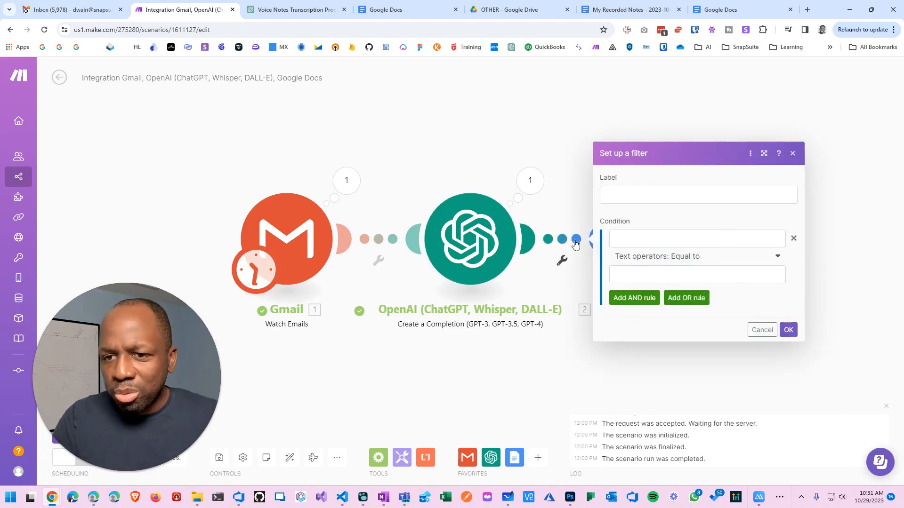
{"action": "left_click", "coordinate": [796, 158]}
{"action": "left_click", "coordinate": [674, 227]}
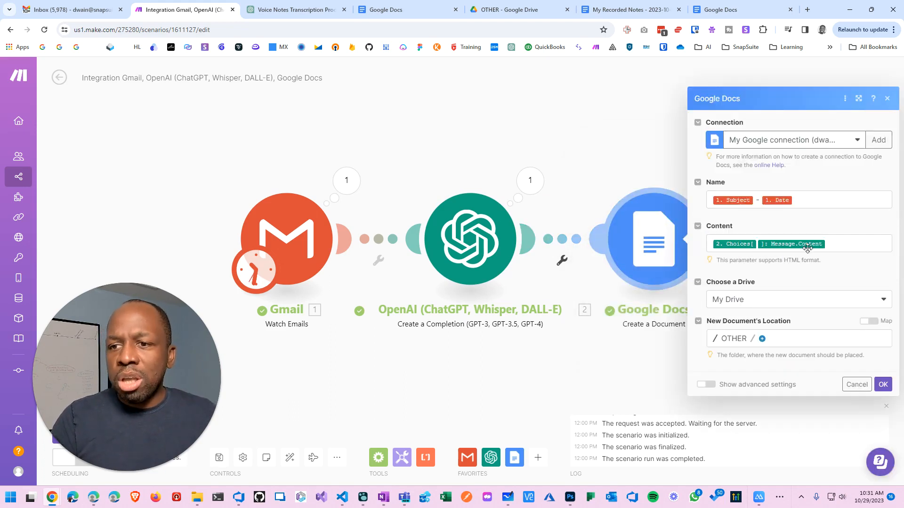
{"action": "left_click_drag", "start_coordinate": [842, 245], "coordinate": [691, 250]}
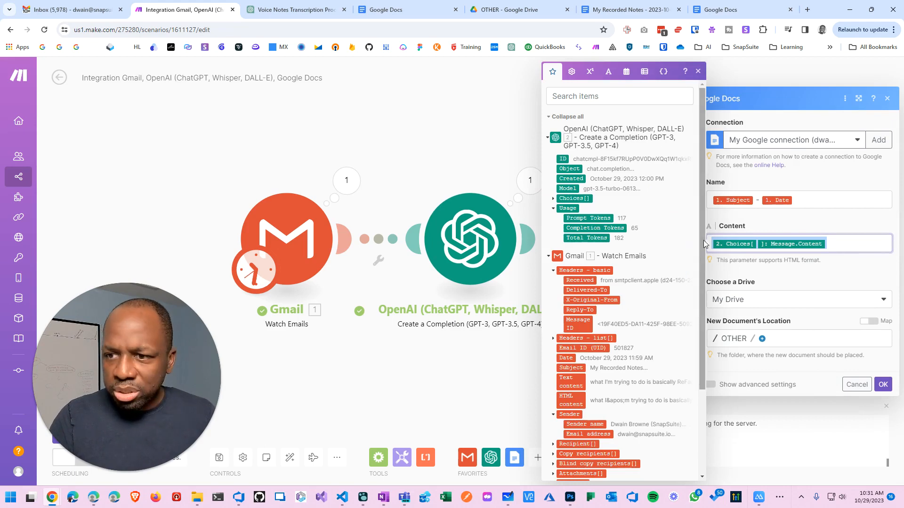
{"action": "key", "text": "BackSpace"}
{"action": "left_click", "coordinate": [857, 385]}
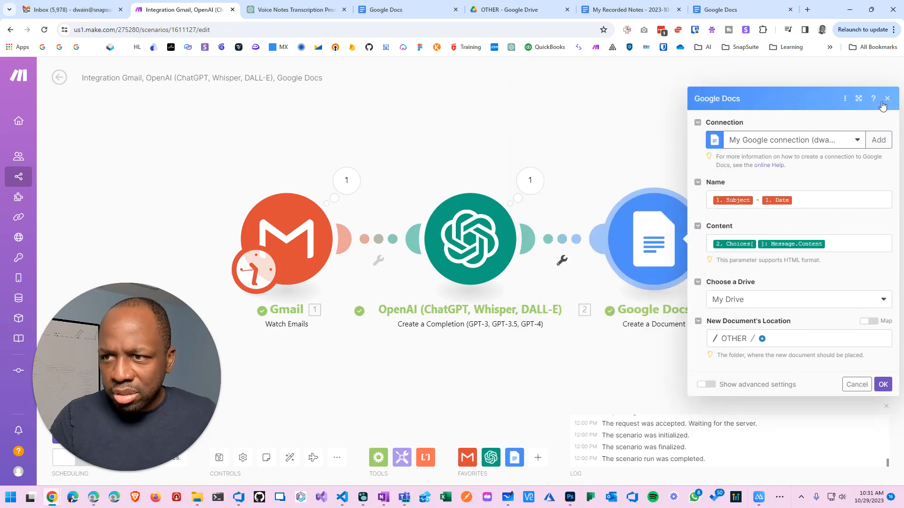
{"action": "left_click", "coordinate": [889, 99]}
Replace the Google Docs module after OpenAI with a Microsoft Teams "Send a Message" module.
{"action": "right_click", "coordinate": [669, 236]}
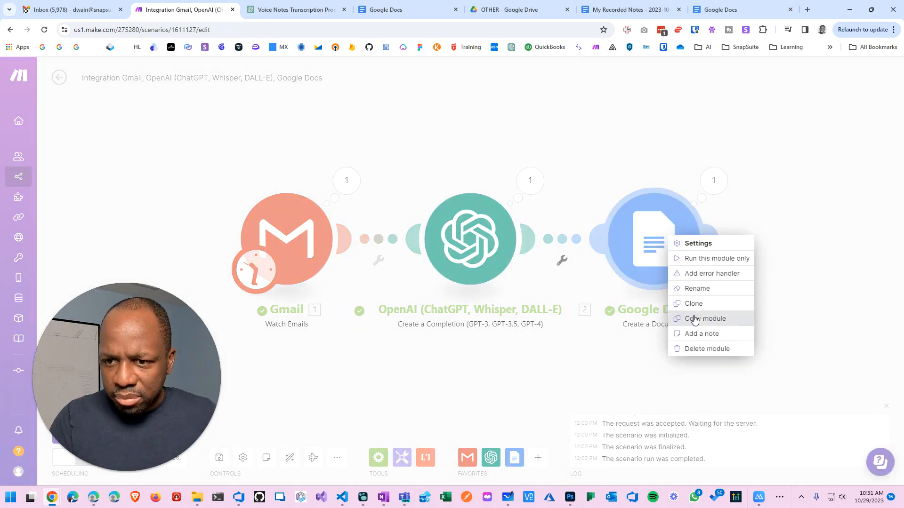
{"action": "left_click", "coordinate": [697, 349]}
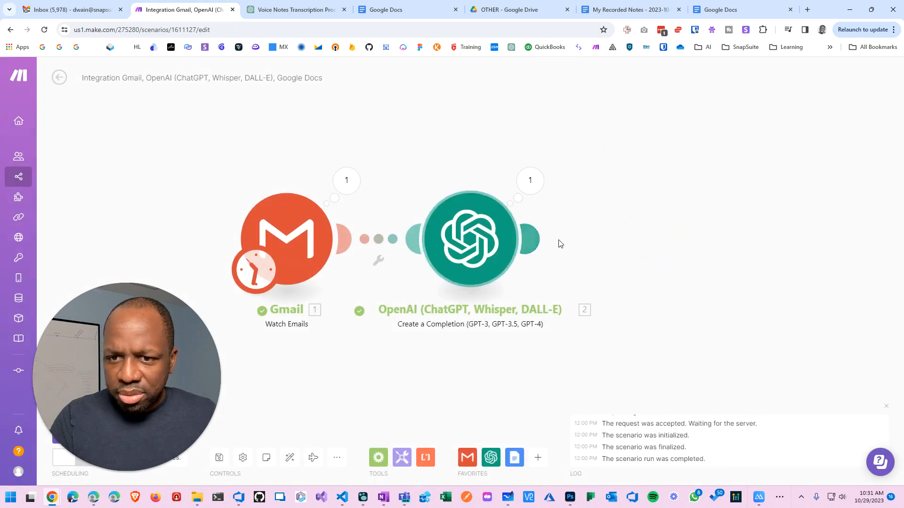
{"action": "left_click", "coordinate": [530, 240]}
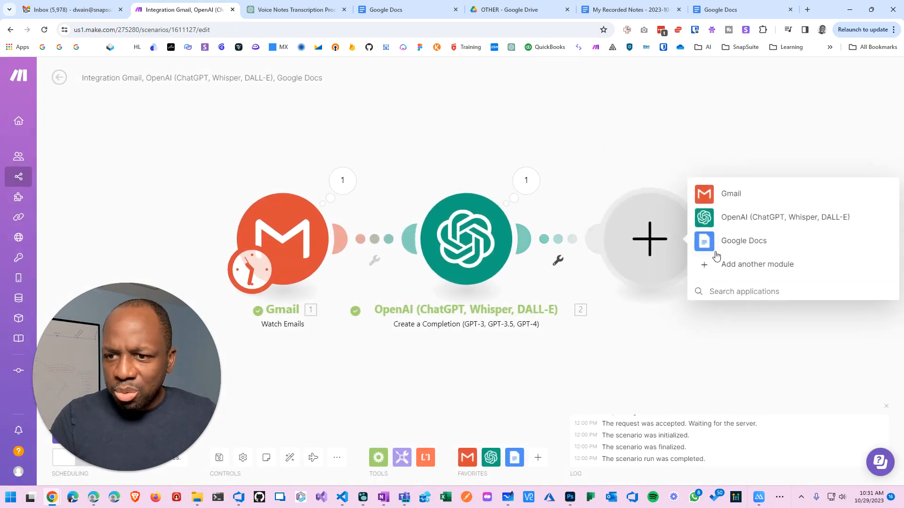
{"action": "left_click", "coordinate": [710, 264]}
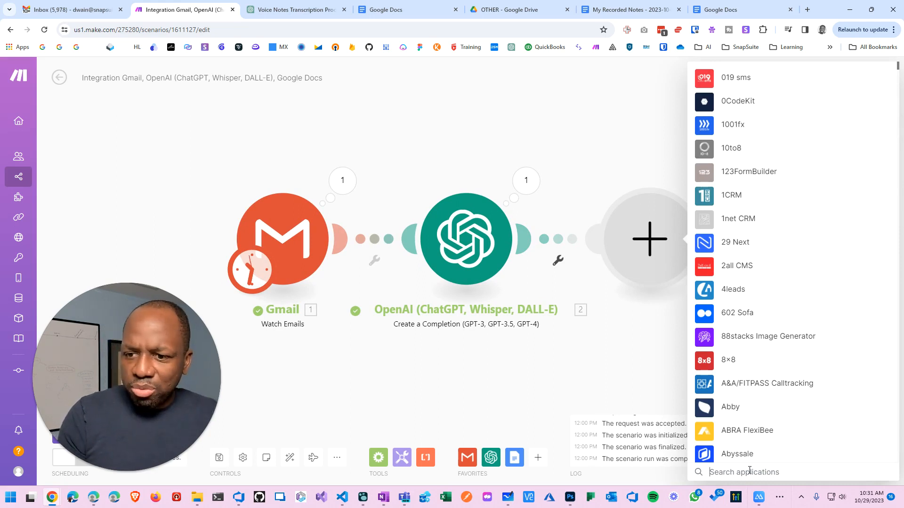
{"action": "type", "text": "microsoft teams"}
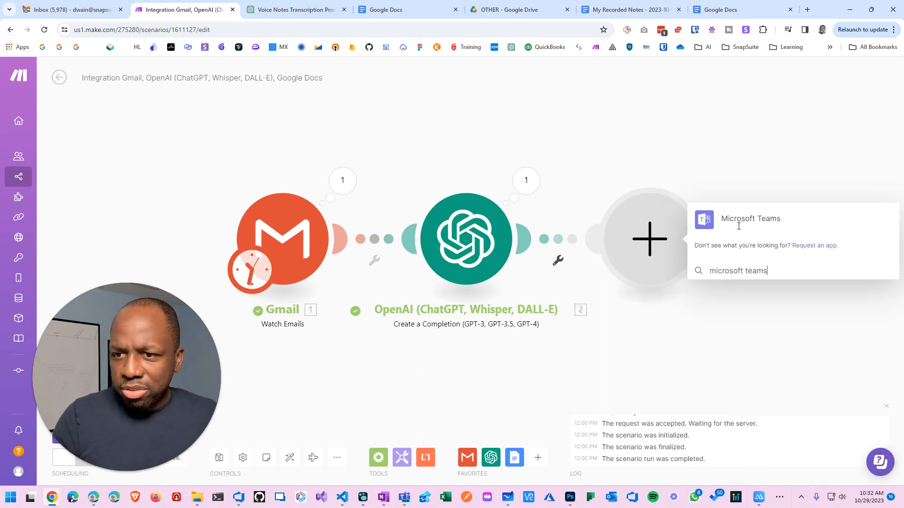
{"action": "left_click", "coordinate": [737, 225]}
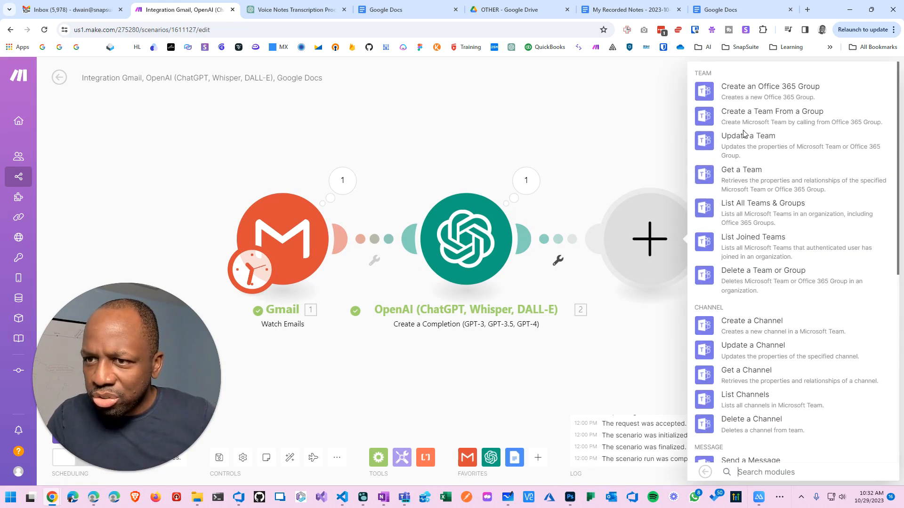
{"action": "scroll", "coordinate": [740, 207], "scroll_direction": "down", "scroll_amount": 3}
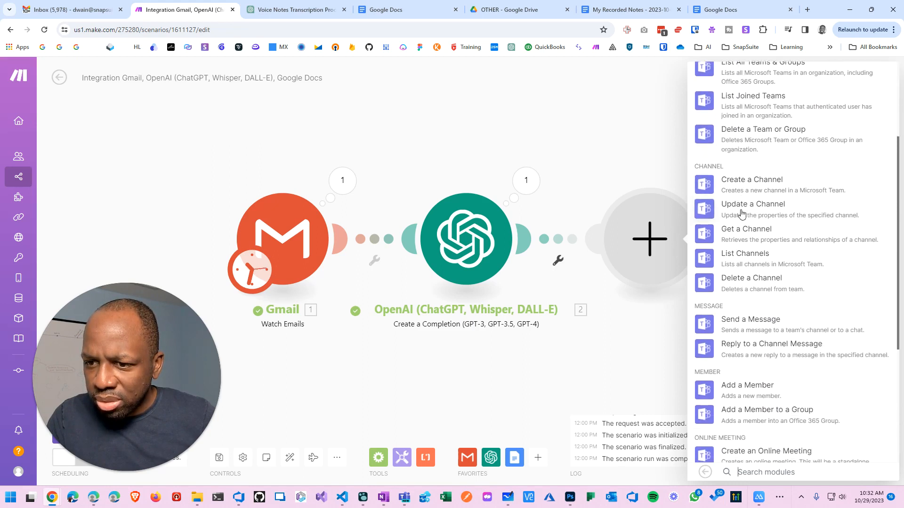
{"action": "scroll", "coordinate": [741, 214], "scroll_direction": "down", "scroll_amount": 2}
{"action": "scroll", "coordinate": [739, 245], "scroll_direction": "up", "scroll_amount": 1}
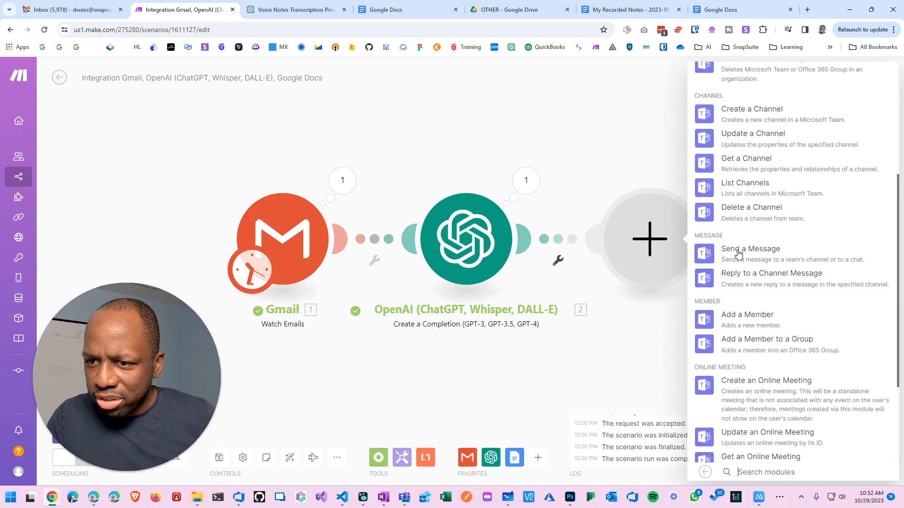
{"action": "left_click", "coordinate": [740, 253]}
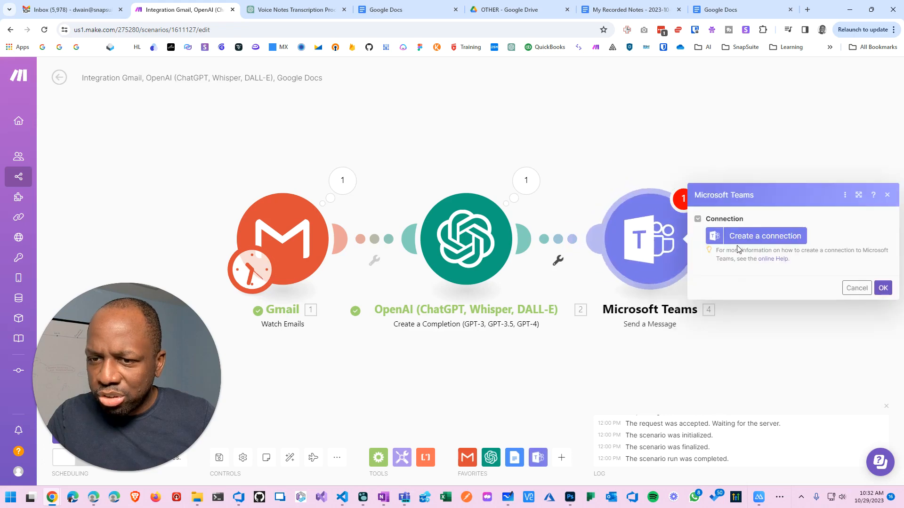
Create a Microsoft Teams connection named "SnapSuite" with the signed-in work account, consenting on behalf of the organization and accepting Make's requested permissions.
{"action": "left_click", "coordinate": [772, 237]}
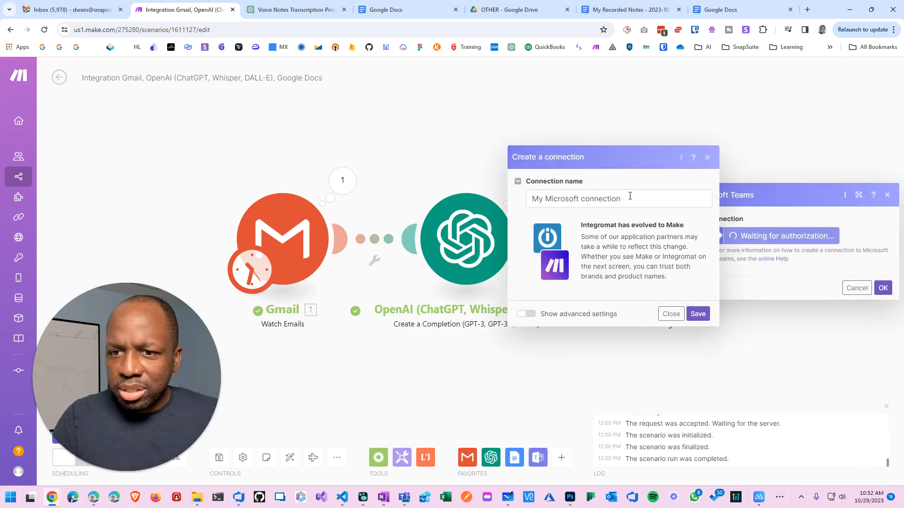
{"action": "left_click", "coordinate": [630, 197]}
{"action": "key", "text": "ctrl+a"}
{"action": "type", "text": "SnapSuite"}
{"action": "left_click", "coordinate": [697, 313]}
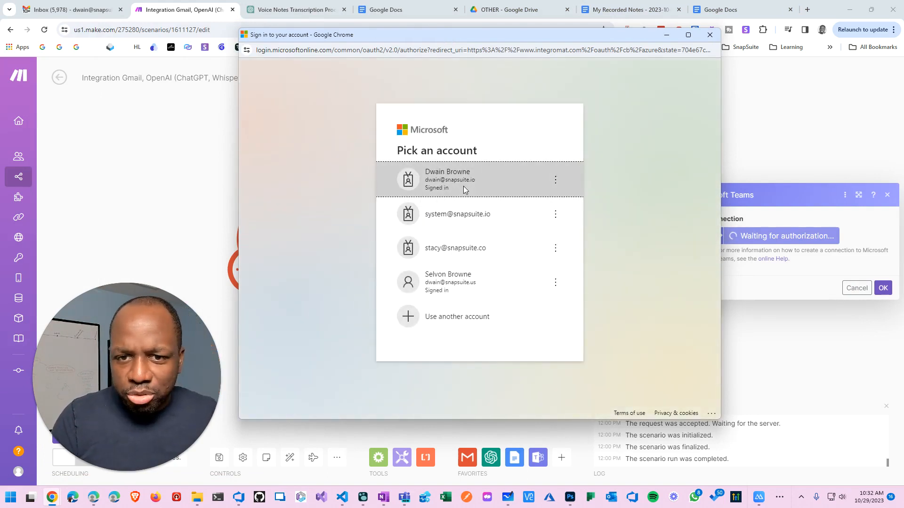
{"action": "left_click", "coordinate": [466, 189]}
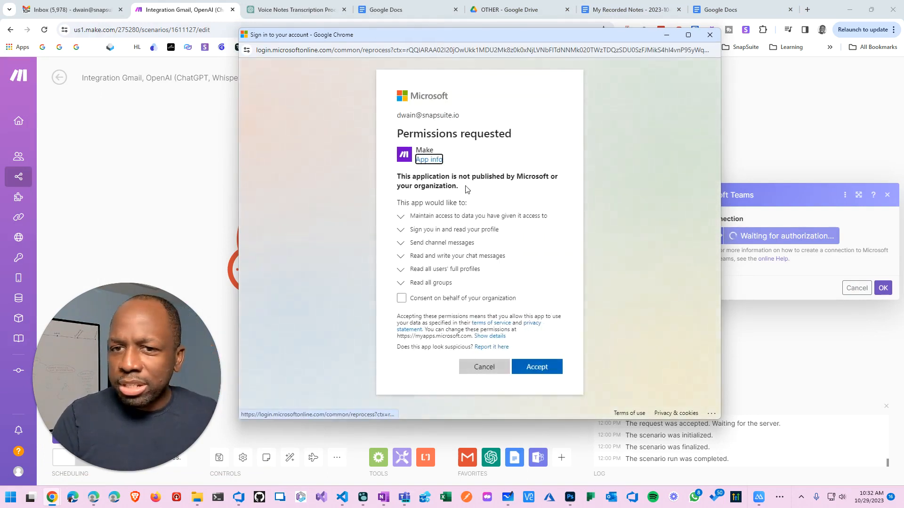
{"action": "left_click", "coordinate": [406, 298]}
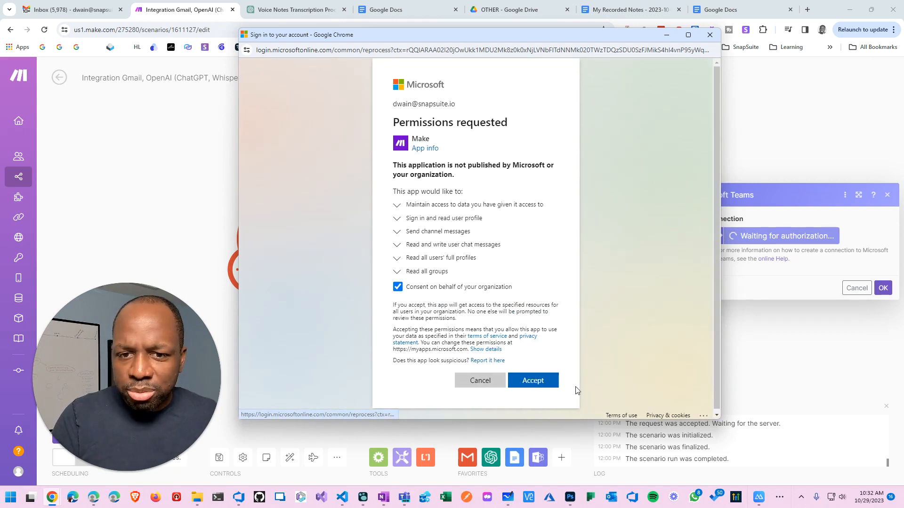
{"action": "left_click", "coordinate": [532, 379]}
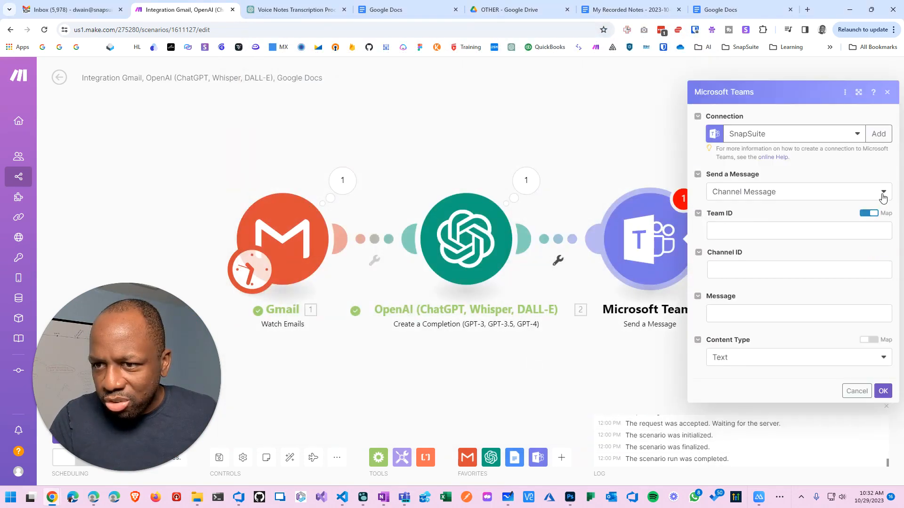
Examine the Microsoft Teams module's message type options and its Team ID, Channel ID and Message fields, keeping Channel Message selected.
{"action": "left_click", "coordinate": [883, 198]}
{"action": "left_click", "coordinate": [883, 187]}
{"action": "left_click", "coordinate": [835, 230]}
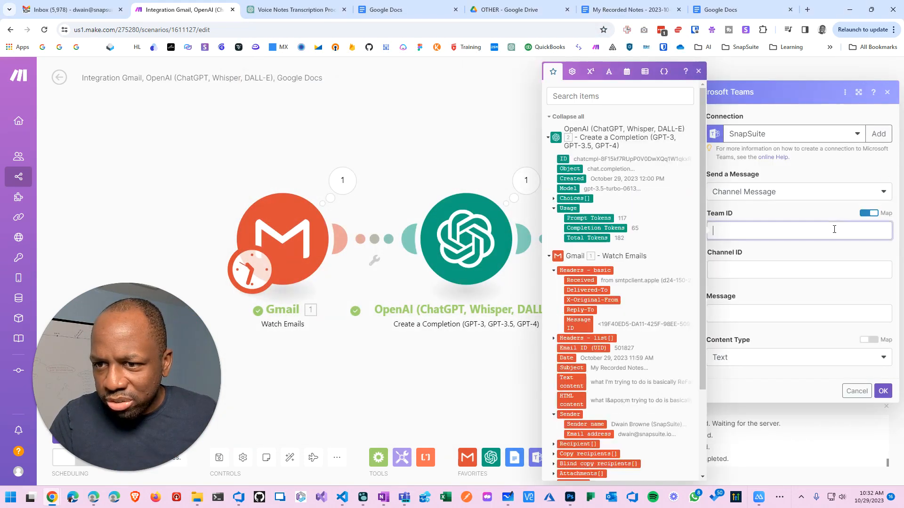
{"action": "left_click", "coordinate": [753, 313]}
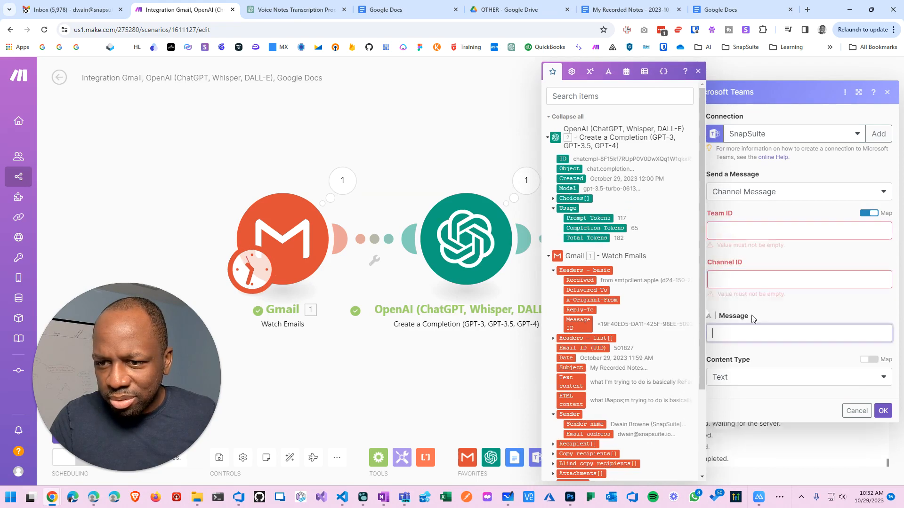
{"action": "left_click", "coordinate": [790, 191]}
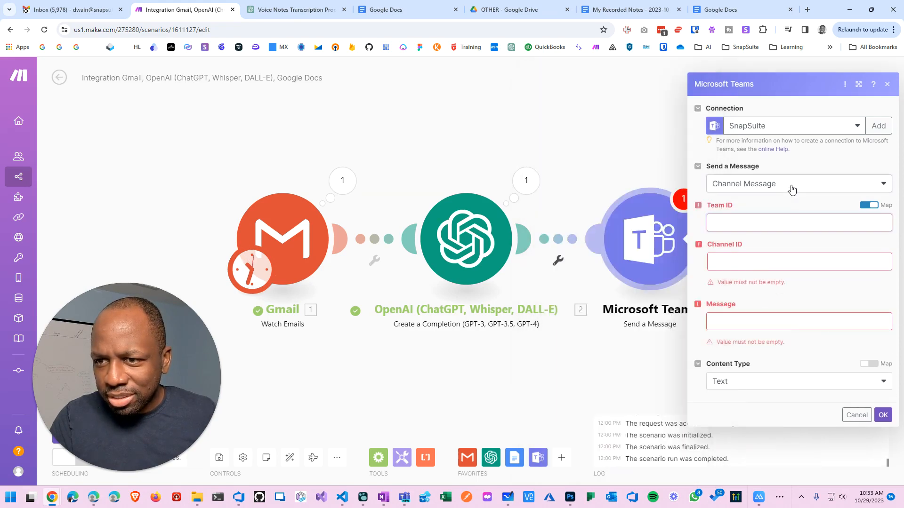
{"action": "left_click", "coordinate": [792, 187]}
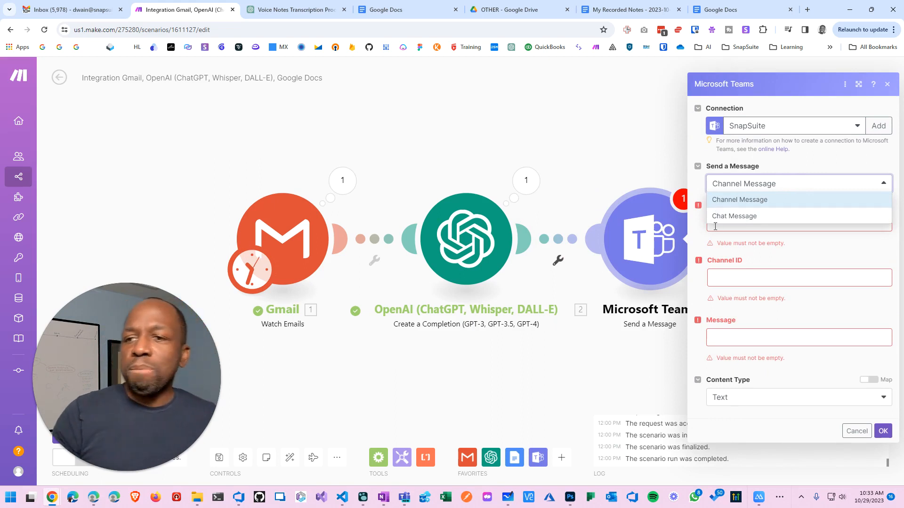
{"action": "left_click", "coordinate": [700, 208]}
{"action": "left_click", "coordinate": [726, 213]}
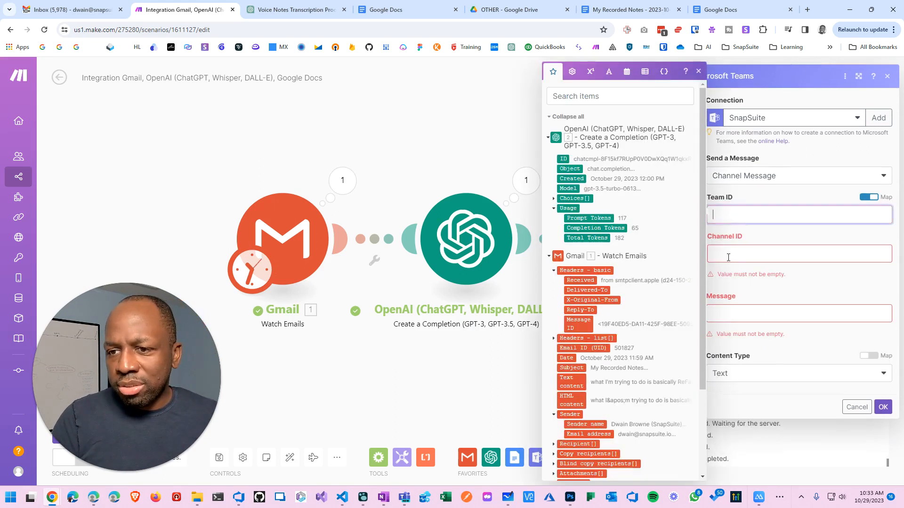
{"action": "left_click", "coordinate": [730, 258]}
{"action": "left_click", "coordinate": [741, 309]}
{"action": "left_click", "coordinate": [739, 281]}
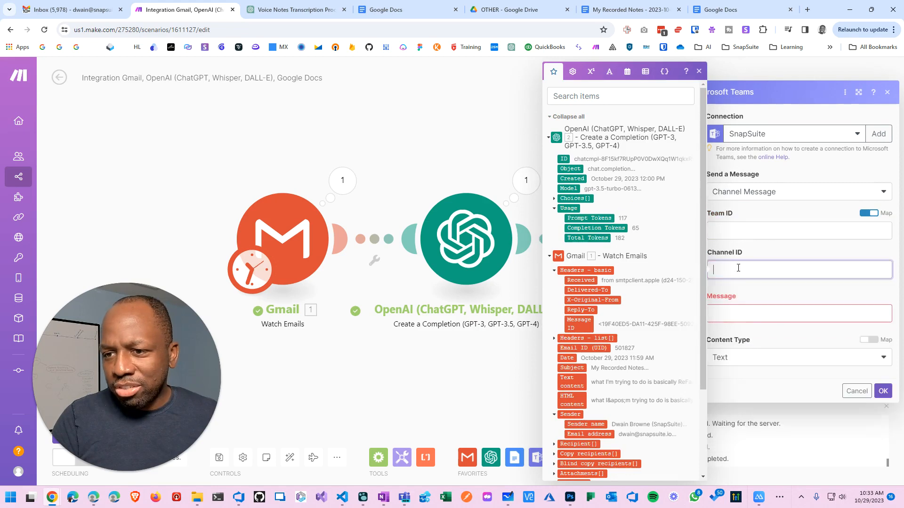
{"action": "left_click", "coordinate": [747, 224]}
{"action": "left_click", "coordinate": [740, 227]}
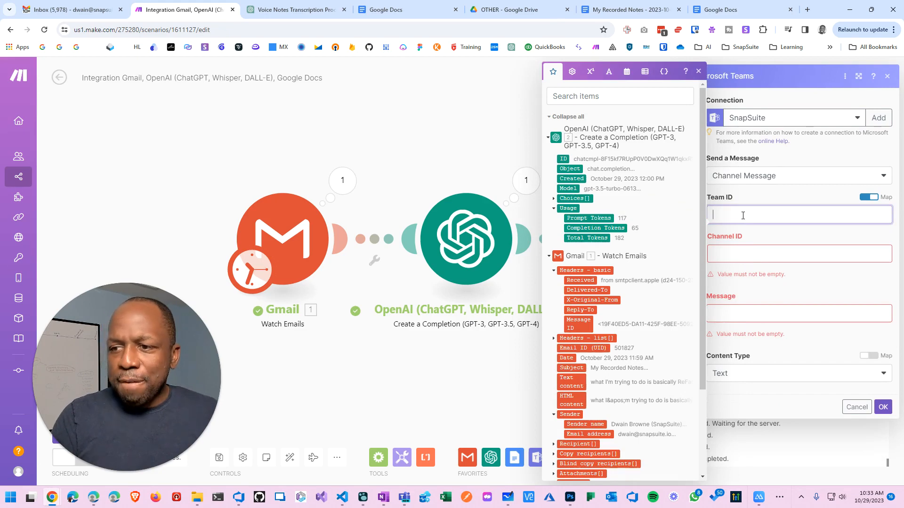
Map OpenAI's "Choices[ ]: Message.Content" output into the Microsoft Teams module's Message field.
{"action": "left_click", "coordinate": [750, 316]}
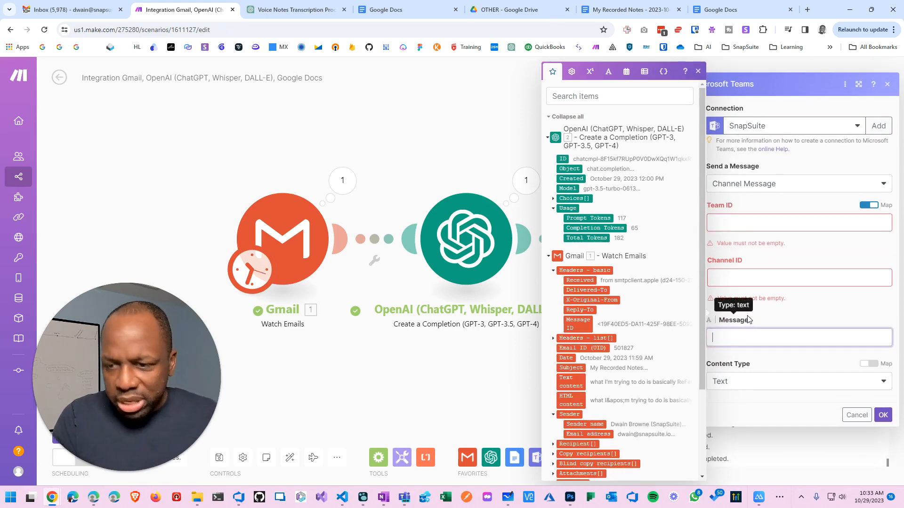
{"action": "type", "text": "2. Choices[ ]: Message.Content"}
{"action": "left_click", "coordinate": [746, 212]}
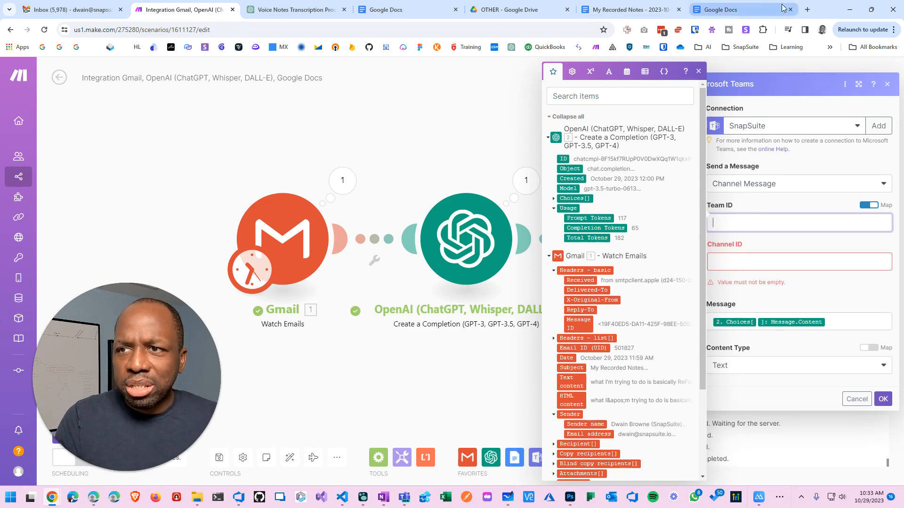
Search Google in a new browser tab for "how to find your teams id".
{"action": "left_click", "coordinate": [808, 9]}
{"action": "type", "text": "how to "}
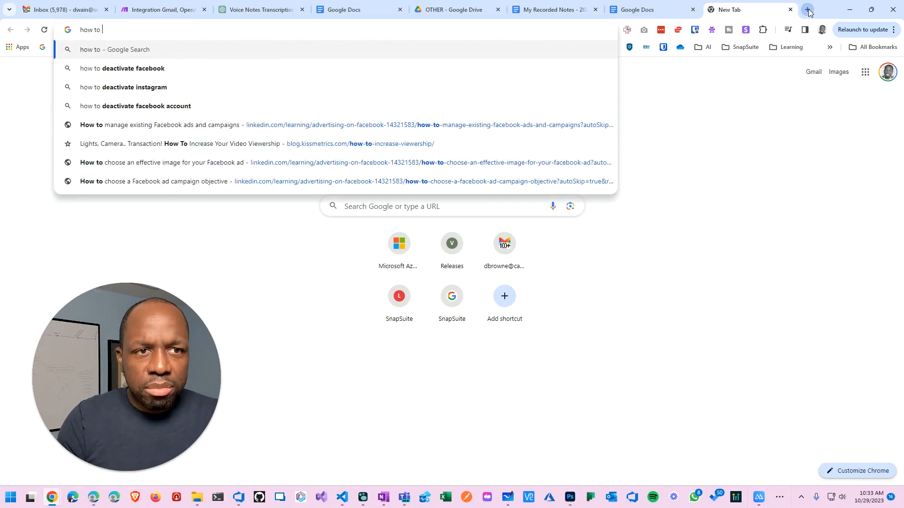
{"action": "type", "text": "find your teams id"}
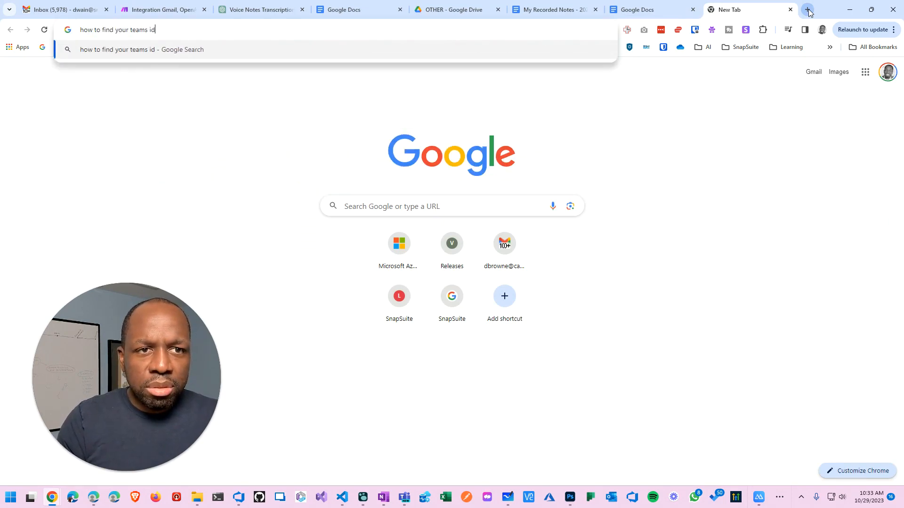
{"action": "key", "text": "Return"}
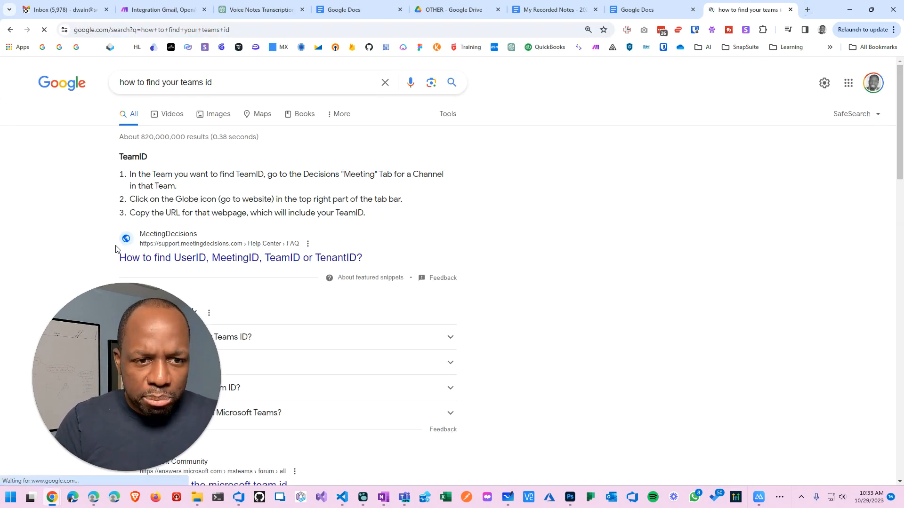
Open the MeetingDecisions article "How to find UserID, MeetingID, TeamID or TenantID?" and read its TeamID instructions.
{"action": "left_click", "coordinate": [157, 262]}
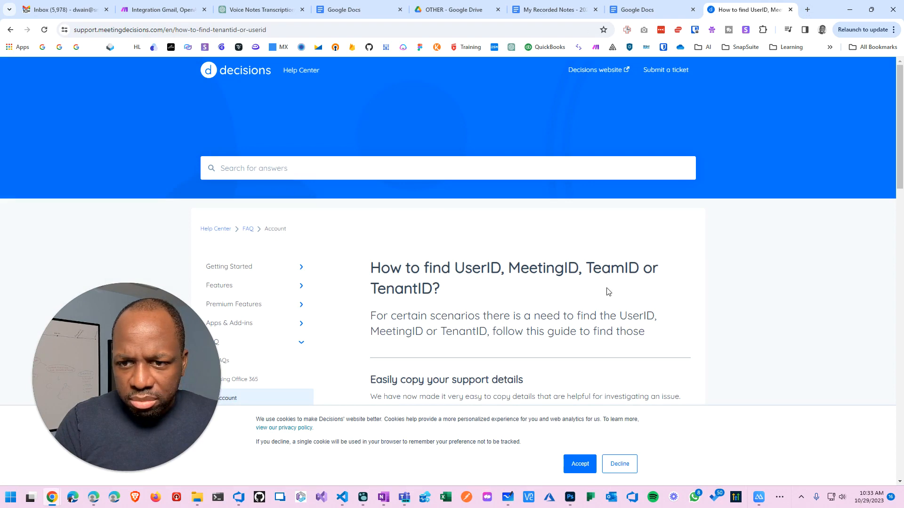
{"action": "scroll", "coordinate": [647, 269], "scroll_direction": "down", "scroll_amount": 5}
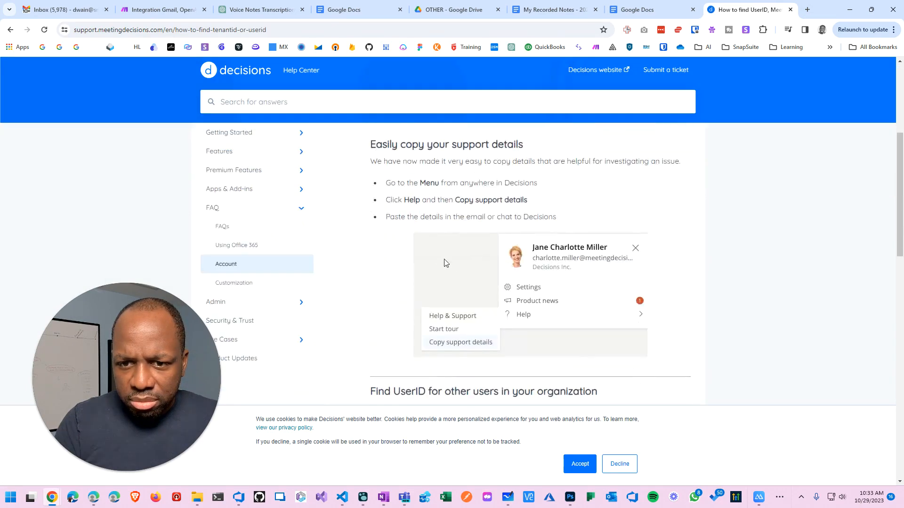
{"action": "scroll", "coordinate": [542, 273], "scroll_direction": "down", "scroll_amount": 4}
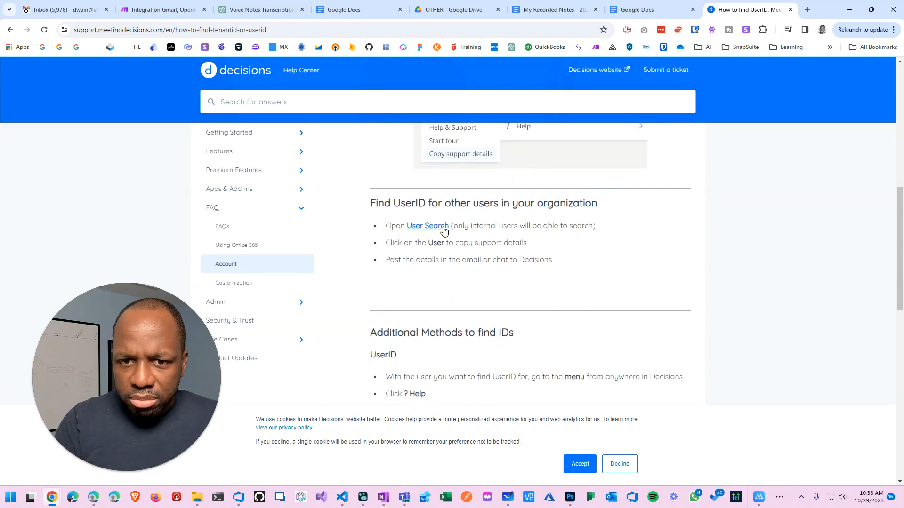
{"action": "scroll", "coordinate": [419, 235], "scroll_direction": "down", "scroll_amount": 4}
{"action": "scroll", "coordinate": [460, 236], "scroll_direction": "down", "scroll_amount": 4}
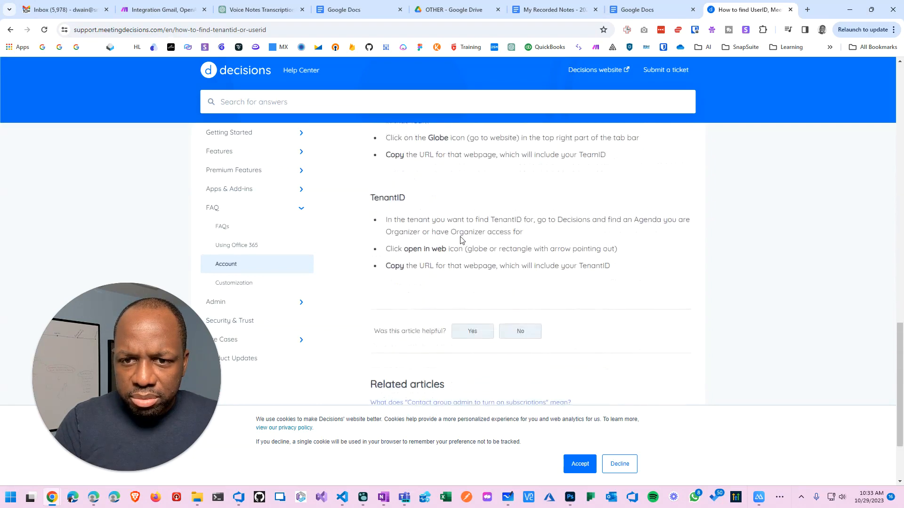
{"action": "scroll", "coordinate": [464, 240], "scroll_direction": "up", "scroll_amount": 3}
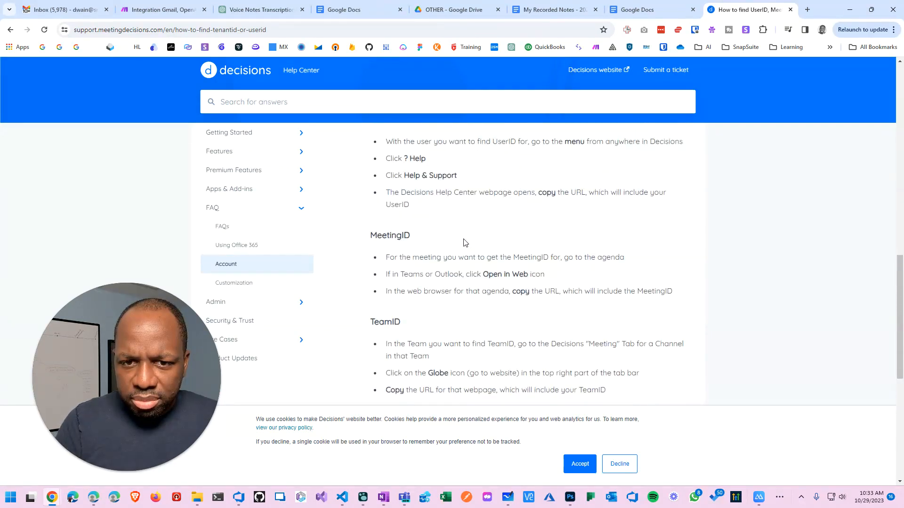
{"action": "scroll", "coordinate": [454, 246], "scroll_direction": "down", "scroll_amount": 2}
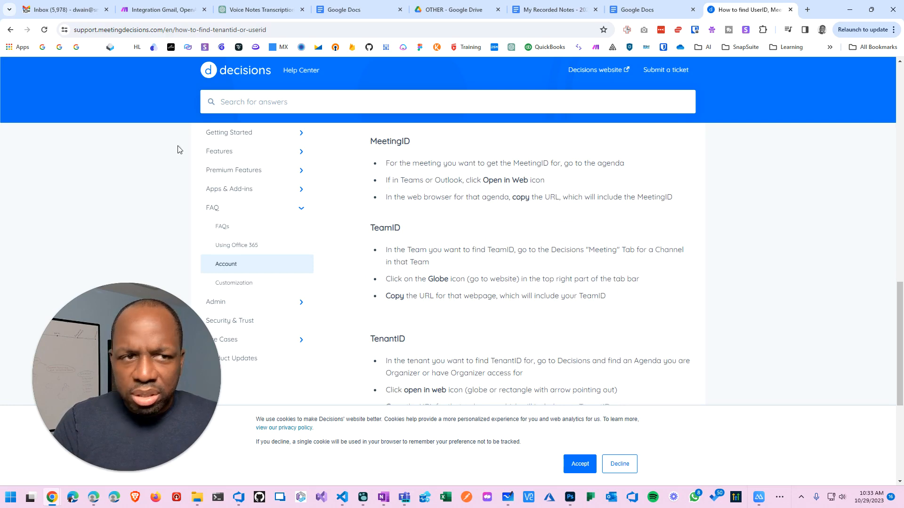
Return to the search results and read the replies in the Microsoft Community thread "how do we find the microsoft team id".
{"action": "left_click", "coordinate": [11, 30]}
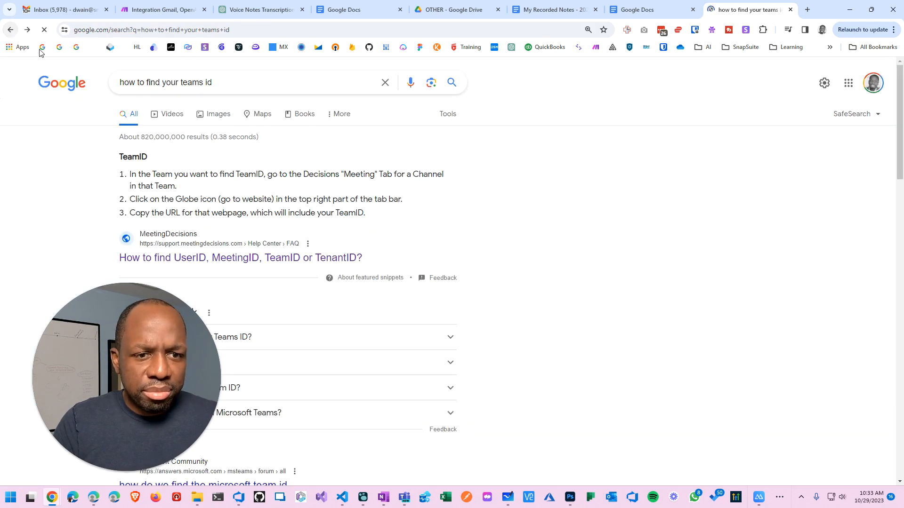
{"action": "scroll", "coordinate": [225, 125], "scroll_direction": "down", "scroll_amount": 7}
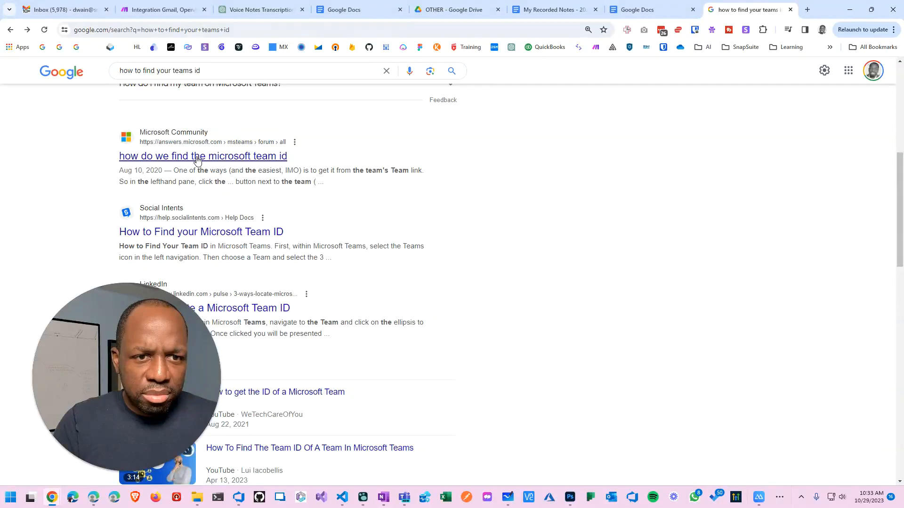
{"action": "left_click", "coordinate": [197, 160]}
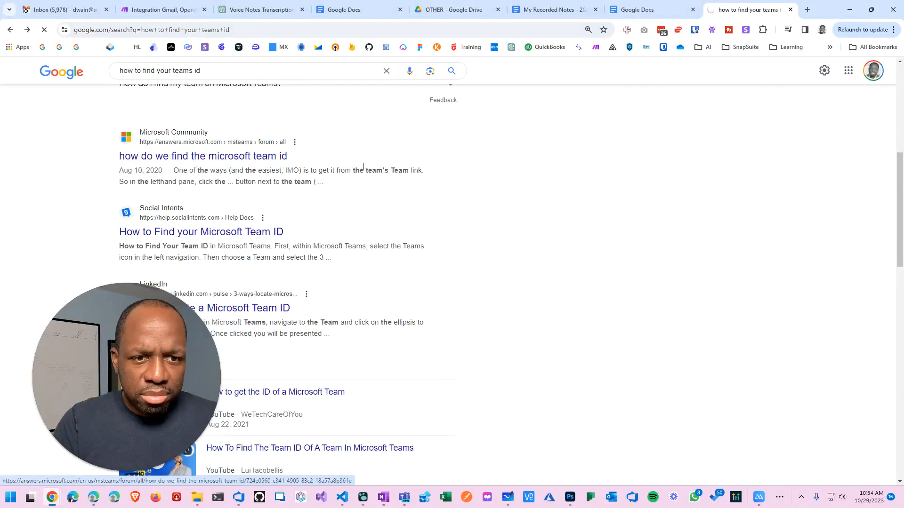
{"action": "scroll", "coordinate": [259, 232], "scroll_direction": "down", "scroll_amount": 6}
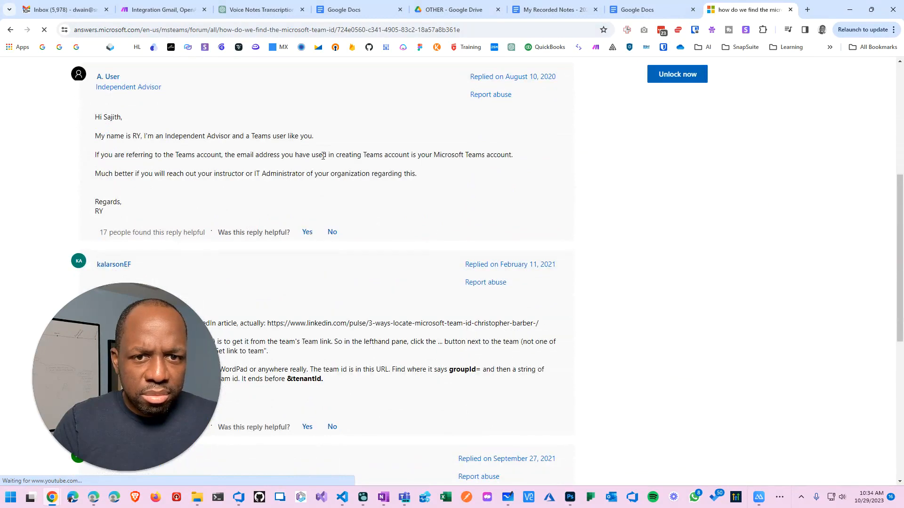
{"action": "scroll", "coordinate": [251, 183], "scroll_direction": "down", "scroll_amount": 4}
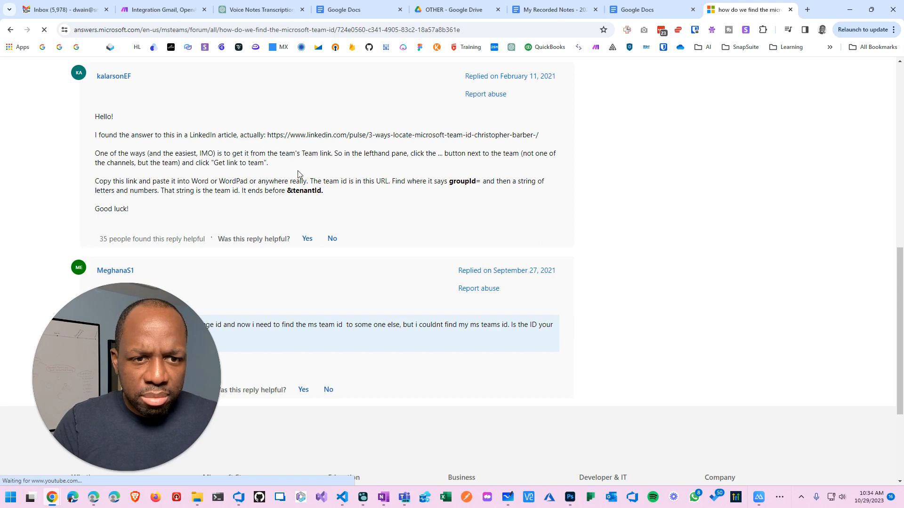
{"action": "scroll", "coordinate": [298, 175], "scroll_direction": "down", "scroll_amount": 3}
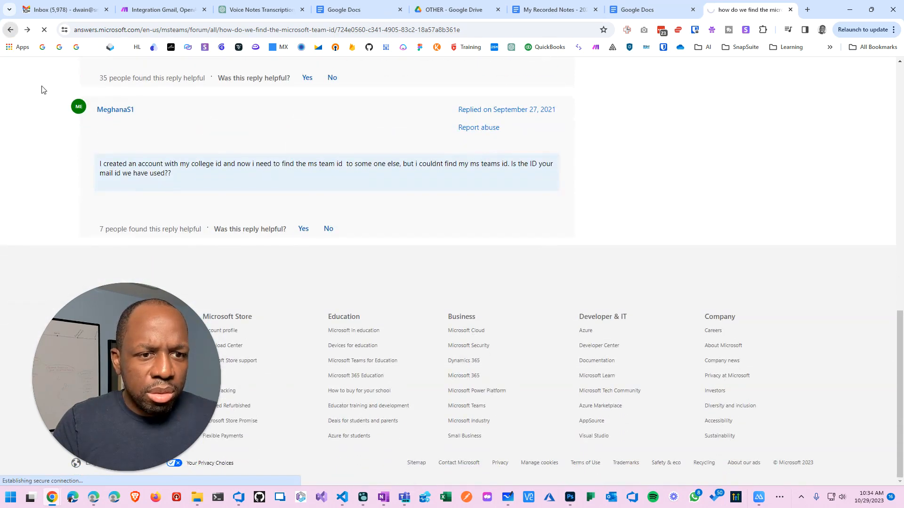
Open the LinkedIn article "3 Ways to locate a Microsoft Team ID" from the search results and read its Microsoft Teams link method.
{"action": "key", "text": "alt+Left"}
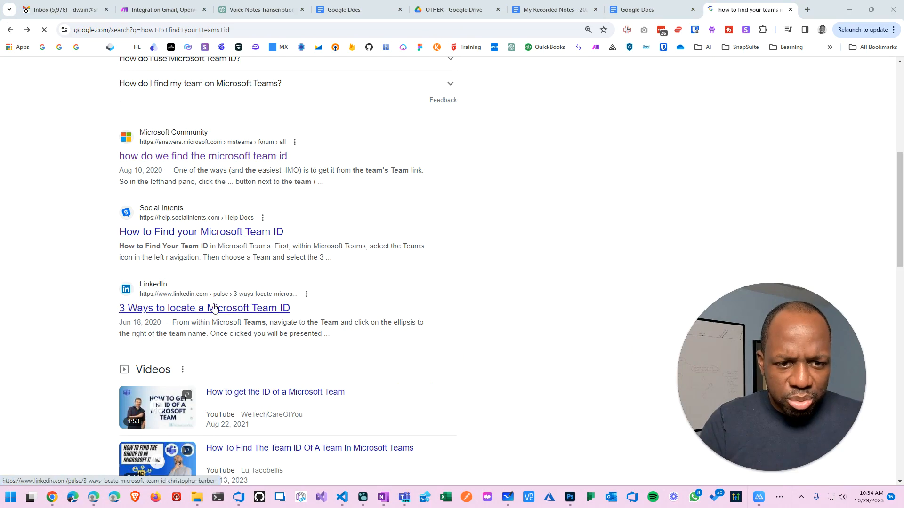
{"action": "left_click", "coordinate": [213, 308]}
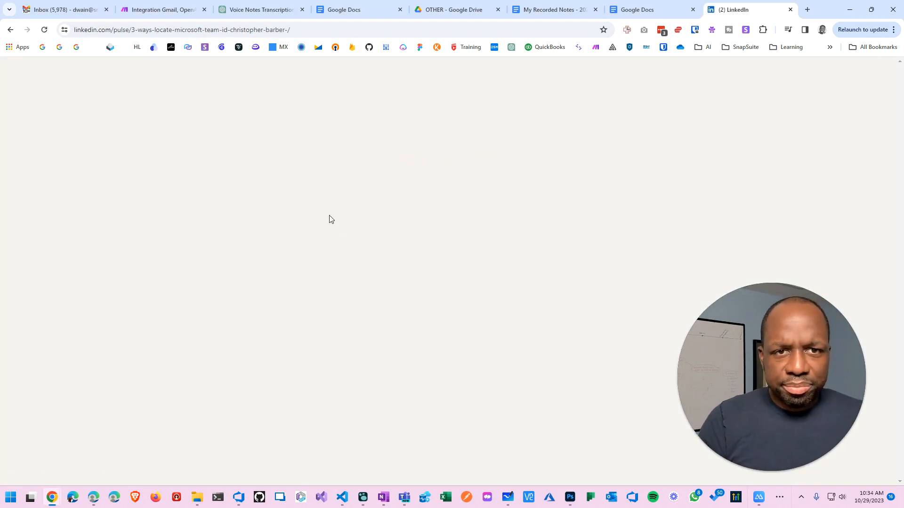
{"action": "scroll", "coordinate": [330, 214], "scroll_direction": "down", "scroll_amount": 8}
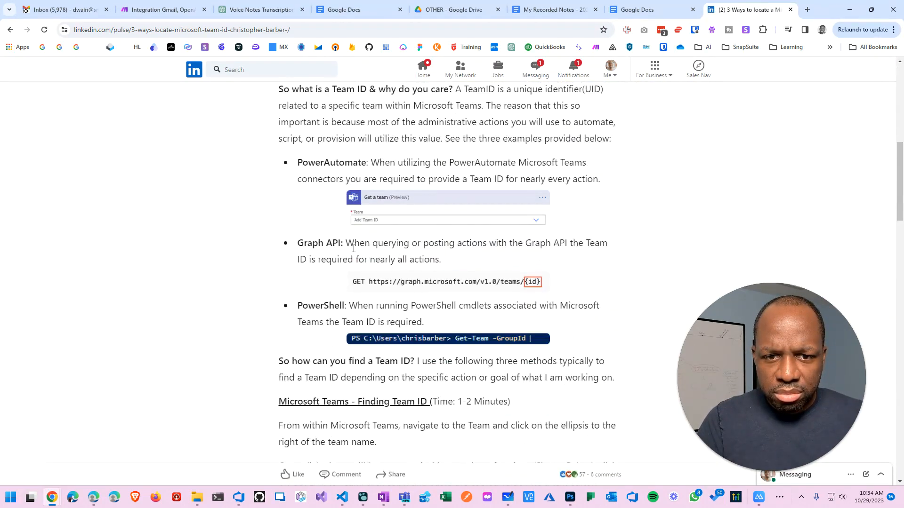
{"action": "scroll", "coordinate": [354, 248], "scroll_direction": "down", "scroll_amount": 2}
{"action": "scroll", "coordinate": [354, 254], "scroll_direction": "down", "scroll_amount": 3}
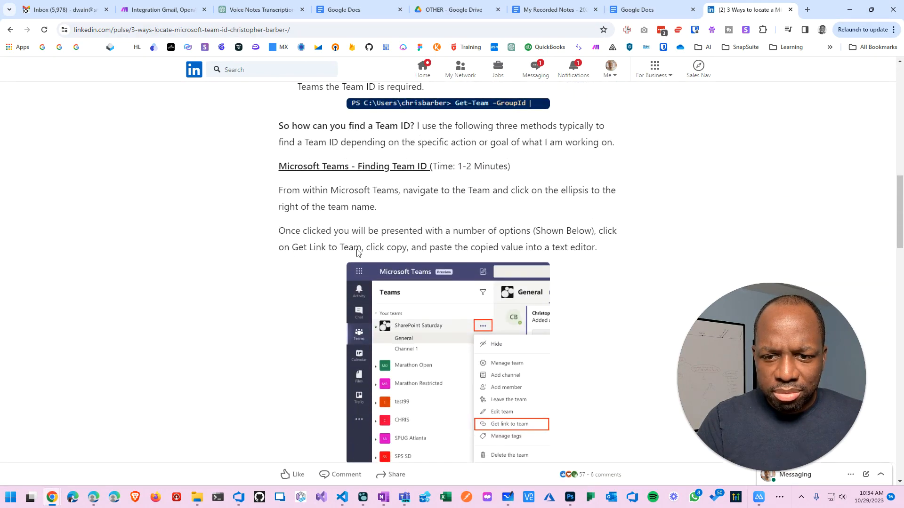
{"action": "scroll", "coordinate": [358, 251], "scroll_direction": "down", "scroll_amount": 2}
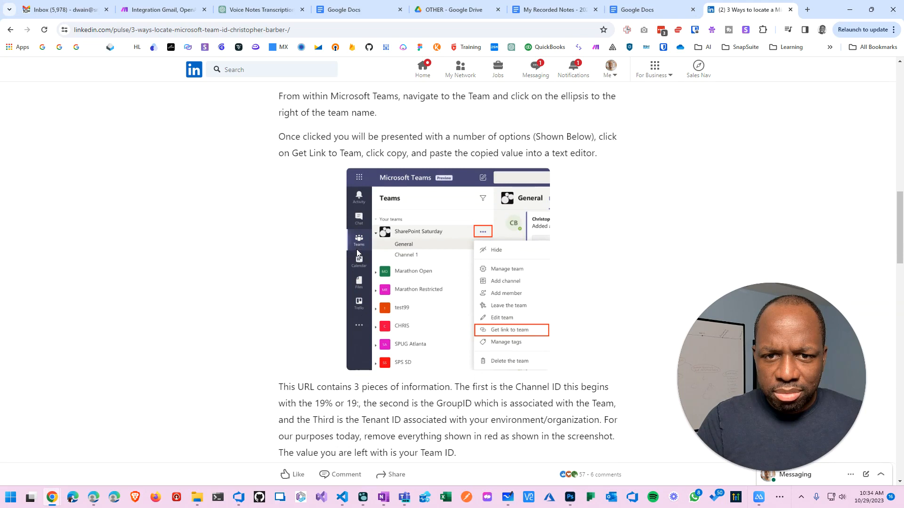
{"action": "scroll", "coordinate": [355, 267], "scroll_direction": "down", "scroll_amount": 3}
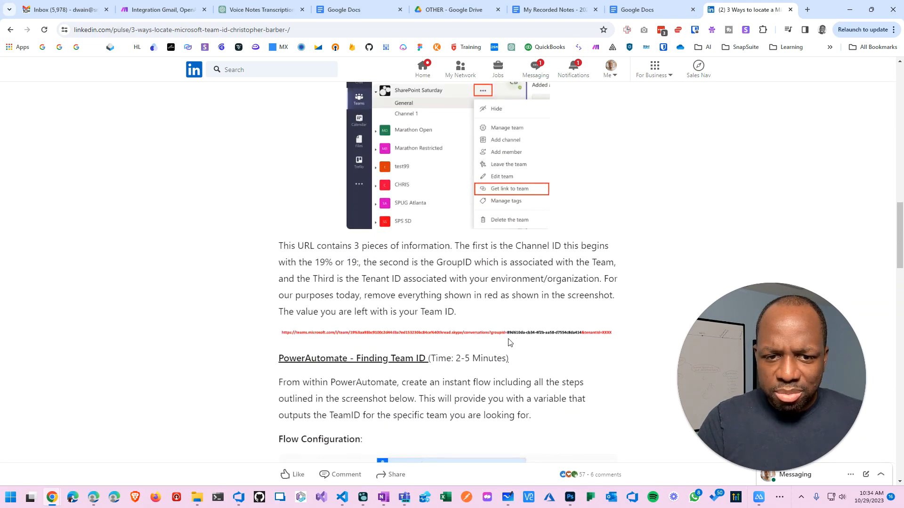
Review the article's PowerAutomate method for finding a Team ID, and briefly check the Microsoft Teams app before returning to the article.
{"action": "scroll", "coordinate": [517, 340], "scroll_direction": "down", "scroll_amount": 6}
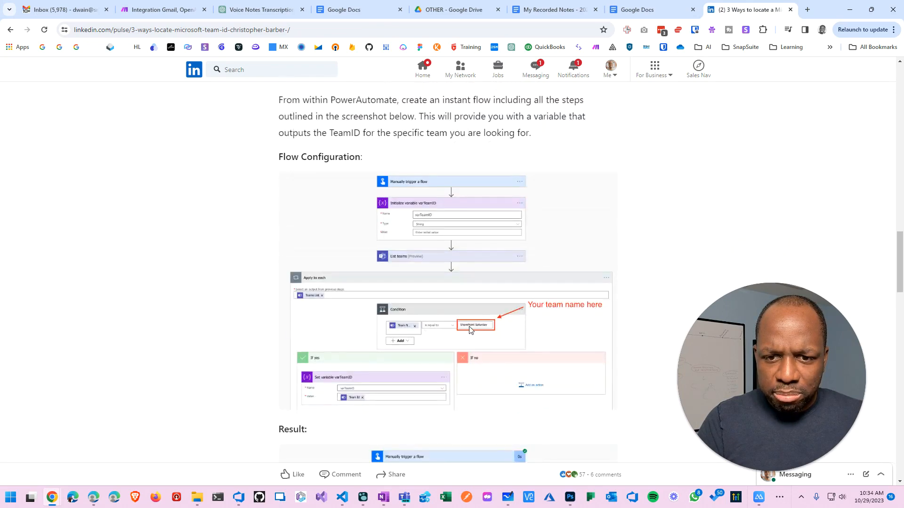
{"action": "scroll", "coordinate": [469, 330], "scroll_direction": "down", "scroll_amount": 5}
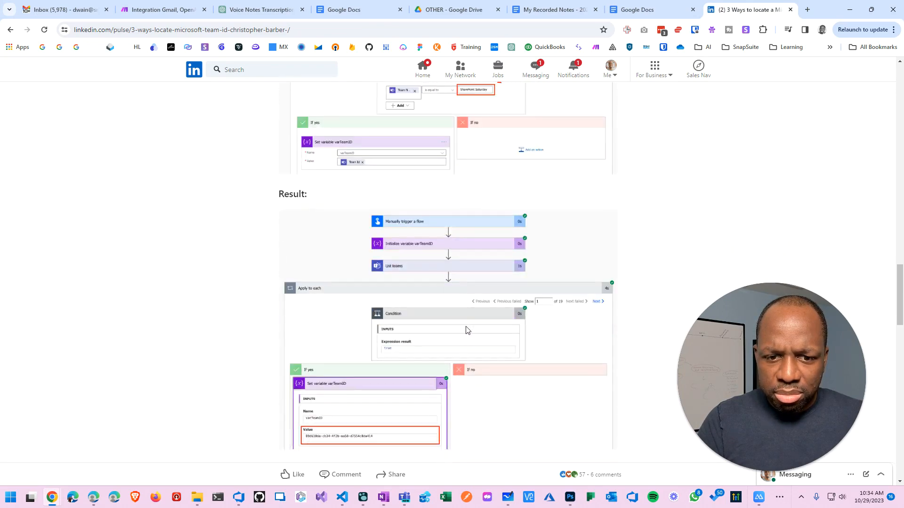
{"action": "scroll", "coordinate": [467, 331], "scroll_direction": "up", "scroll_amount": 5}
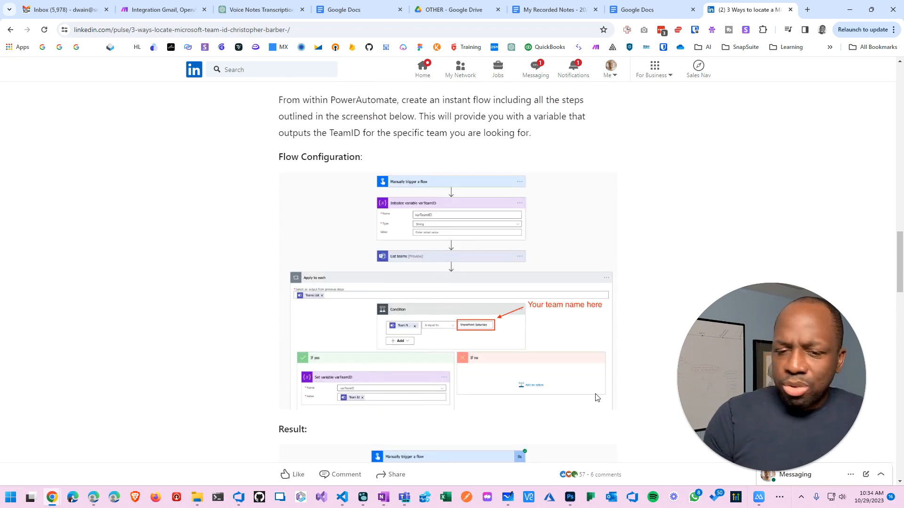
{"action": "left_click", "coordinate": [406, 499]}
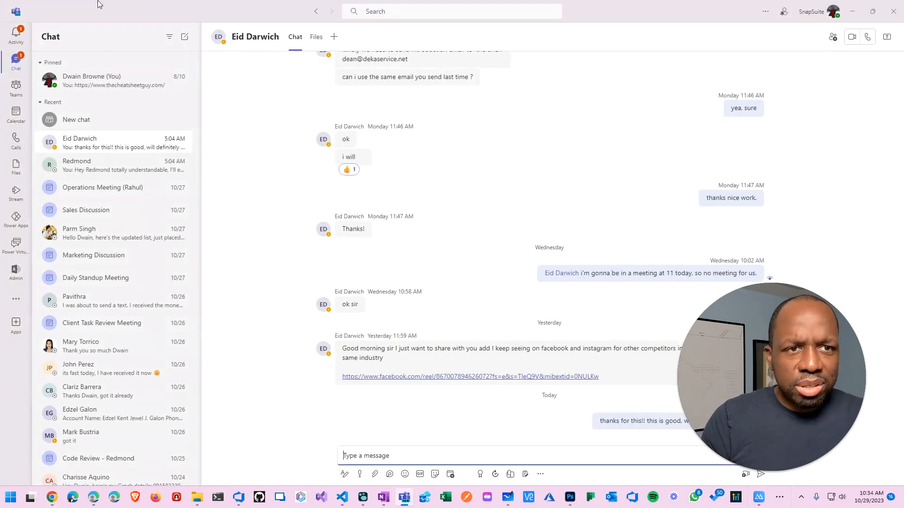
{"action": "left_click", "coordinate": [406, 499]}
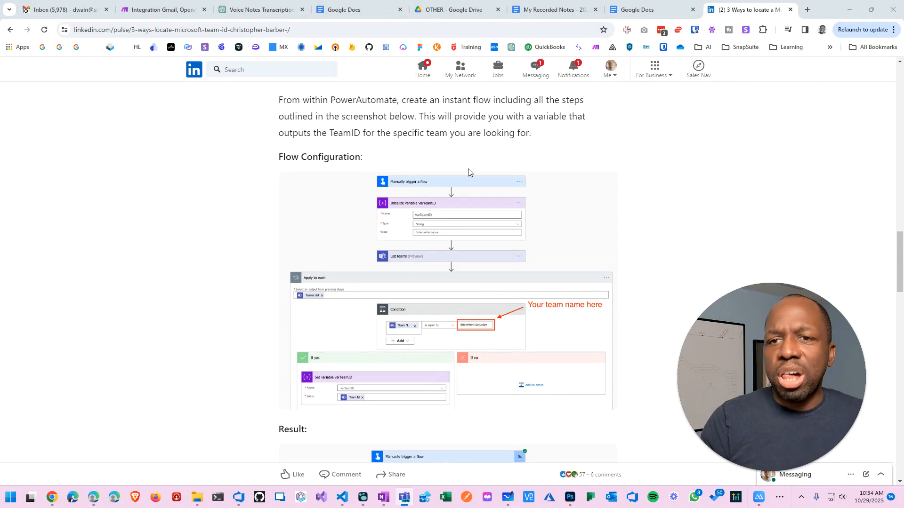
Skim the article's PowerAutomate flow result and its Team ID introduction, and glance at the OTHER folder in Google Drive.
{"action": "scroll", "coordinate": [468, 171], "scroll_direction": "down", "scroll_amount": 6}
{"action": "scroll", "coordinate": [468, 169], "scroll_direction": "up", "scroll_amount": 14}
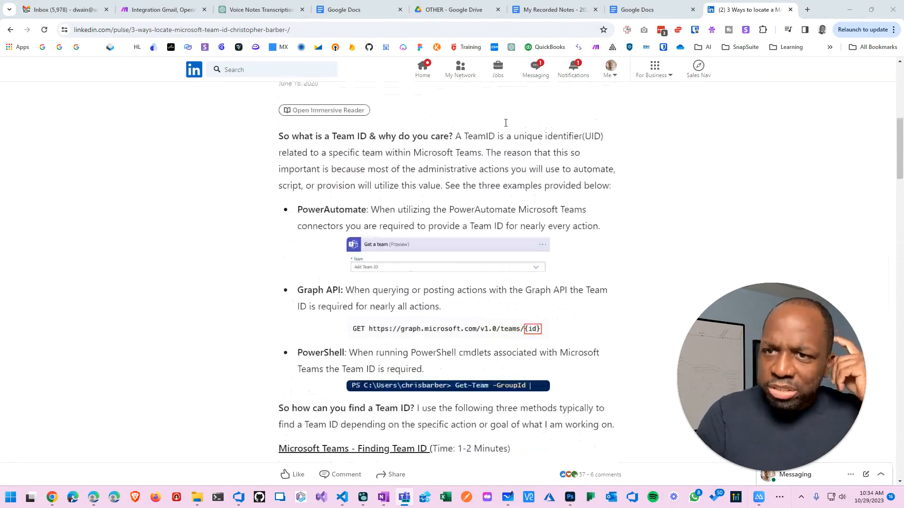
{"action": "left_click", "coordinate": [464, 10]}
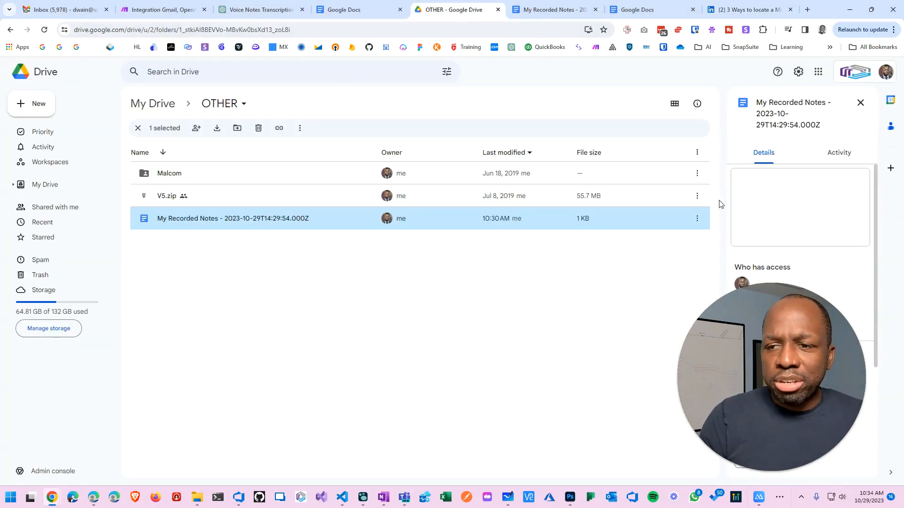
Switch back to the Make scenario and check which connections are available for the Microsoft Teams module.
{"action": "left_click", "coordinate": [189, 10]}
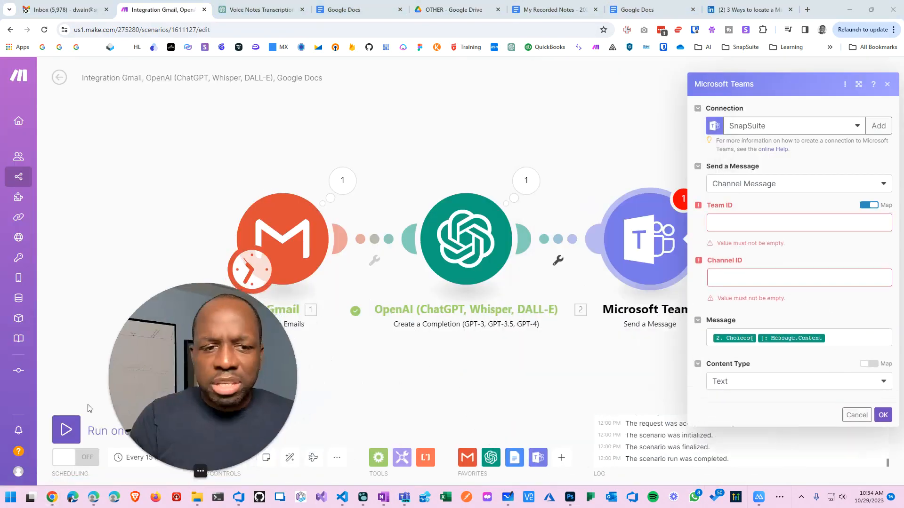
{"action": "left_click", "coordinate": [857, 126]}
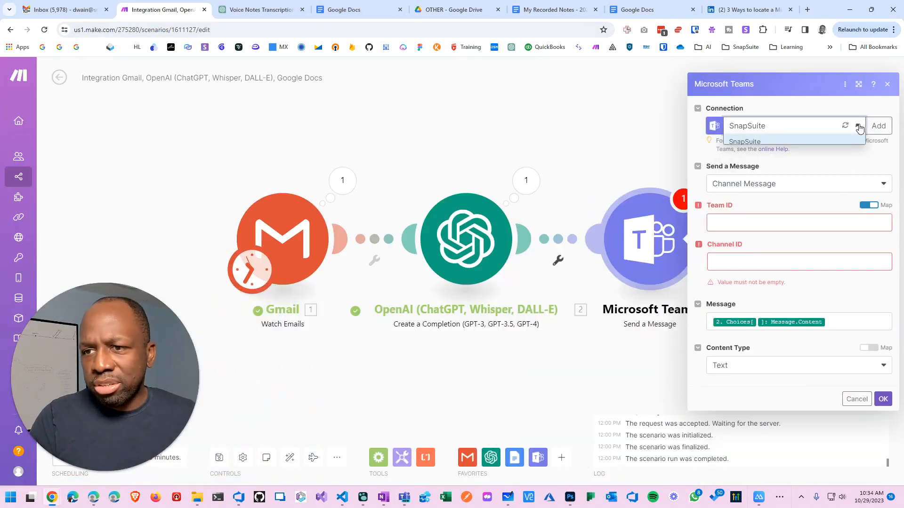
{"action": "left_click", "coordinate": [861, 112]}
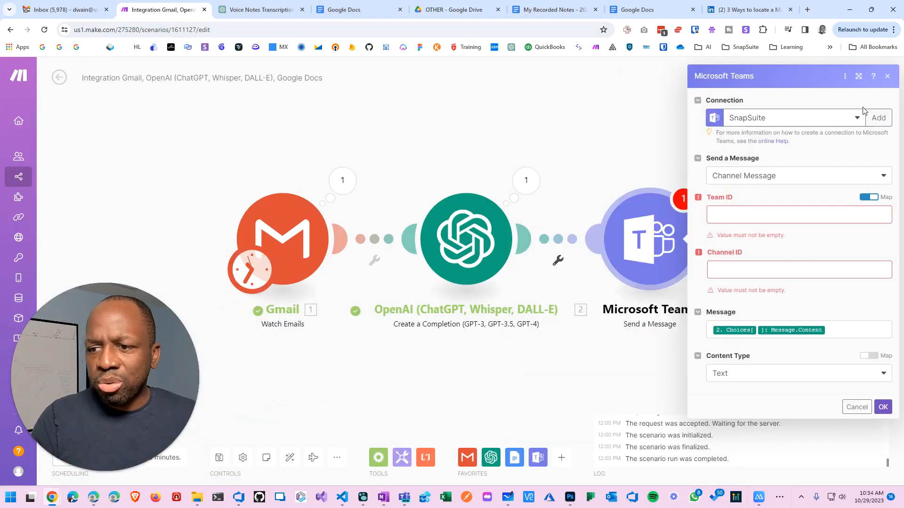
Close the Microsoft Teams module's settings and delete the module from the scenario.
{"action": "left_click", "coordinate": [887, 84]}
{"action": "right_click", "coordinate": [644, 254]}
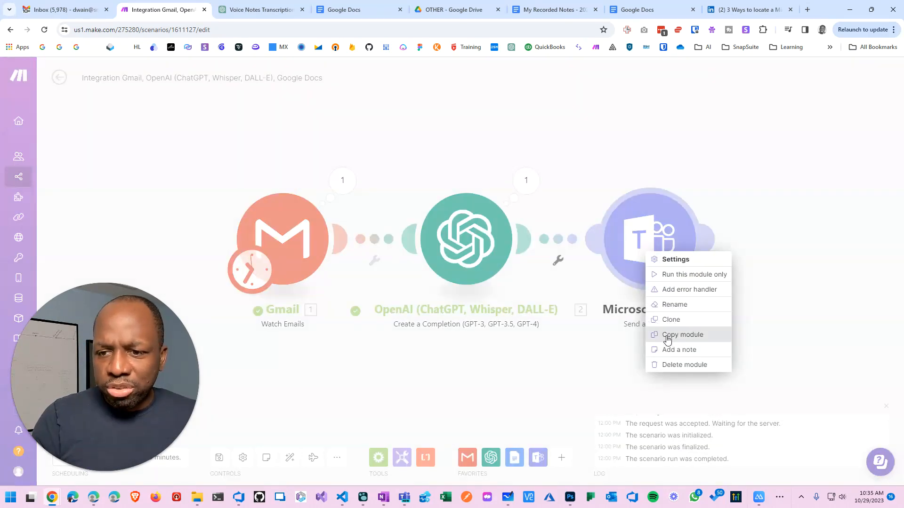
{"action": "left_click", "coordinate": [671, 365]}
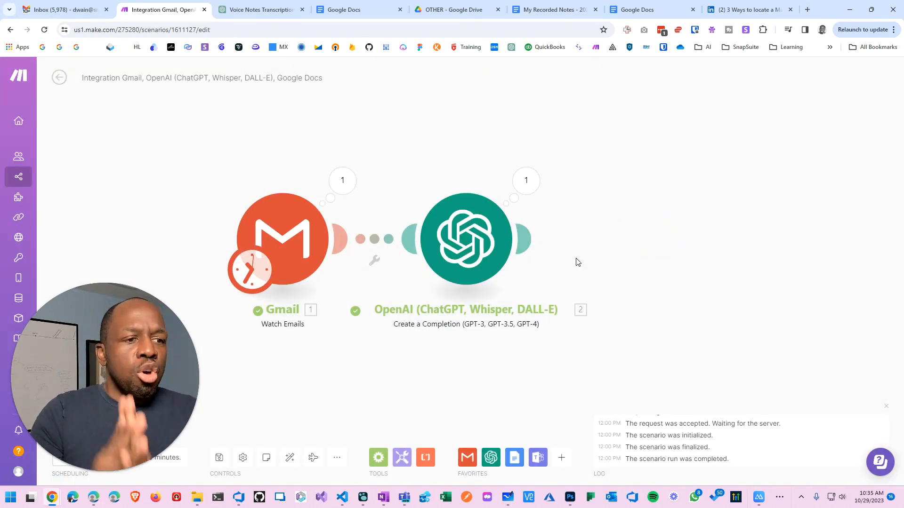